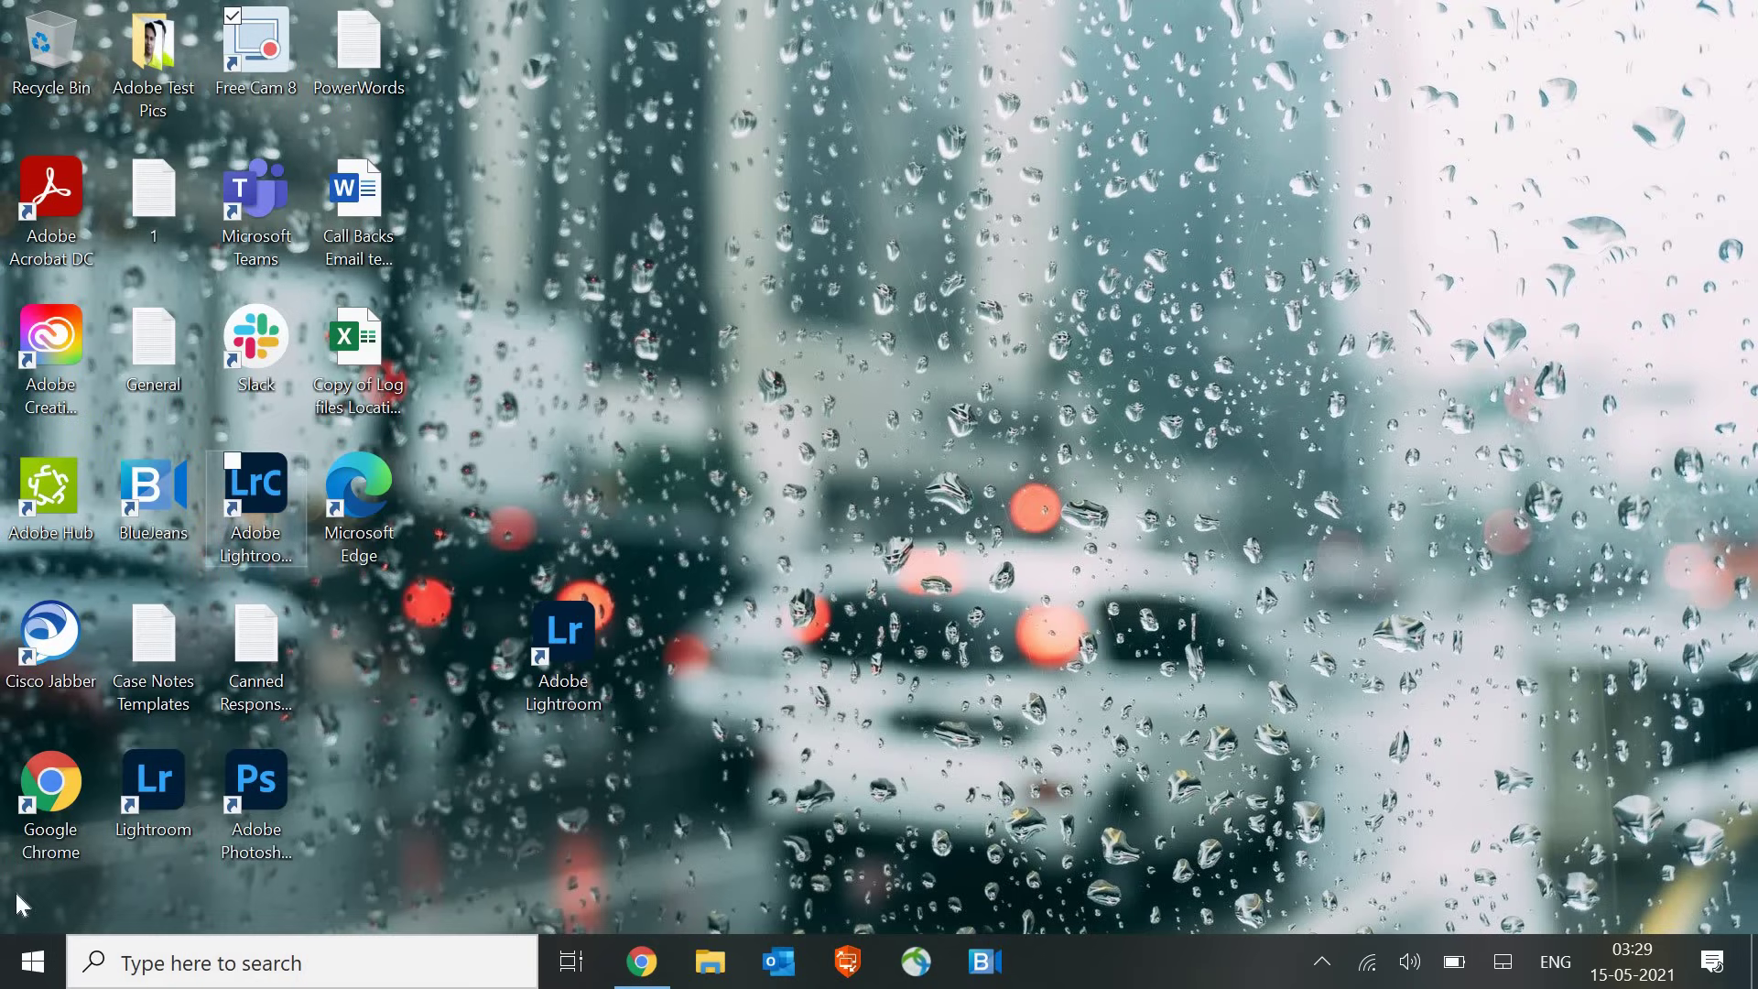
# Open the Run prompt from the Start context menu and replace 'appdata' with 'cleanmgr'
pyautogui.rightClick(35, 964)
pyautogui.click(118, 823)
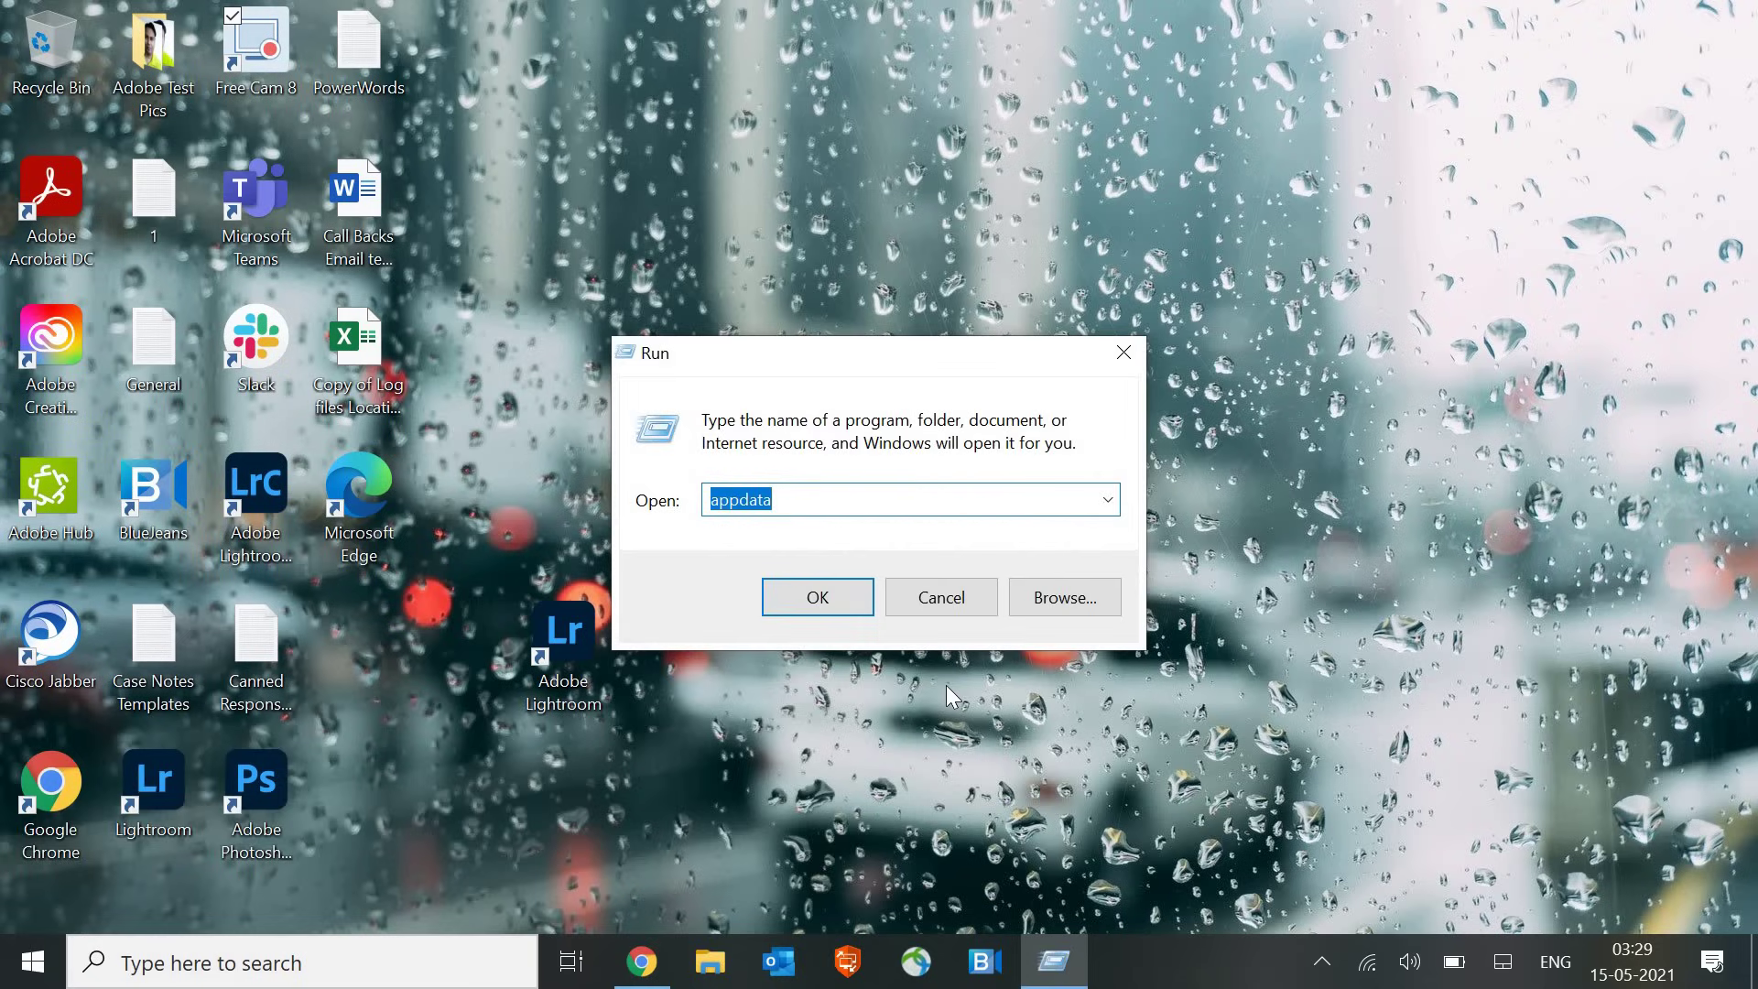
pyautogui.press('super')
pyautogui.press('Escape')
pyautogui.press('BackSpace')
pyautogui.write('clean')
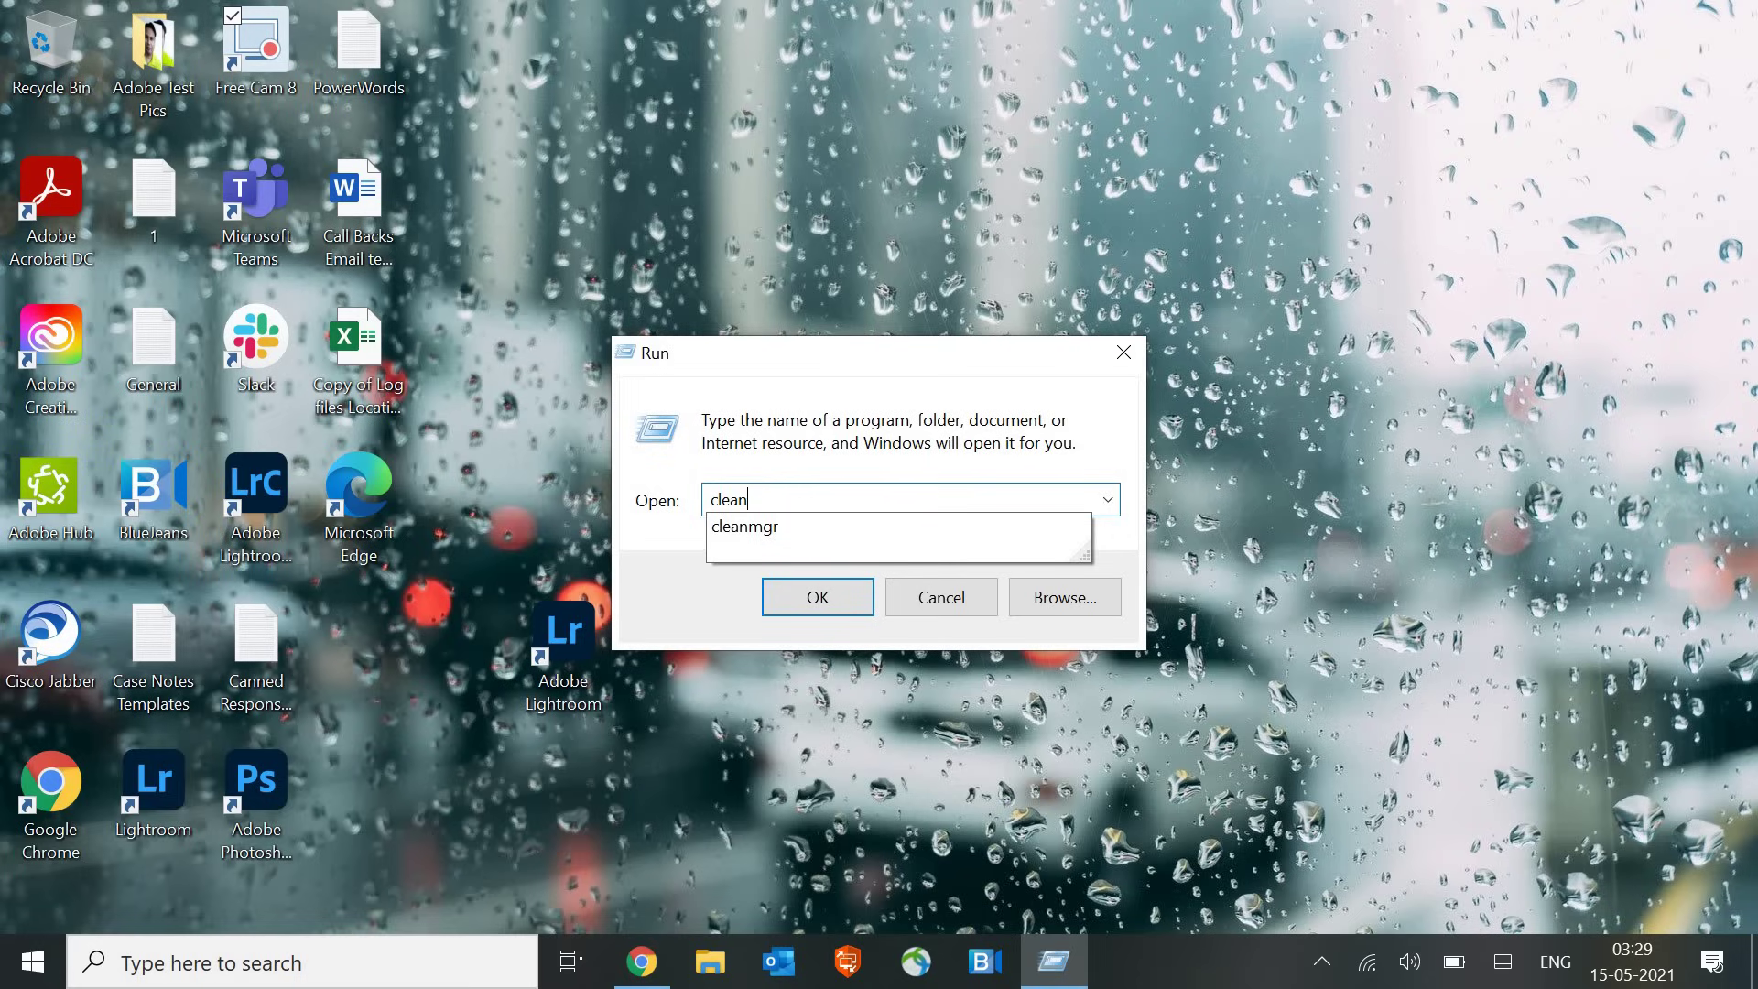
pyautogui.press('Down')
pyautogui.press('Escape')
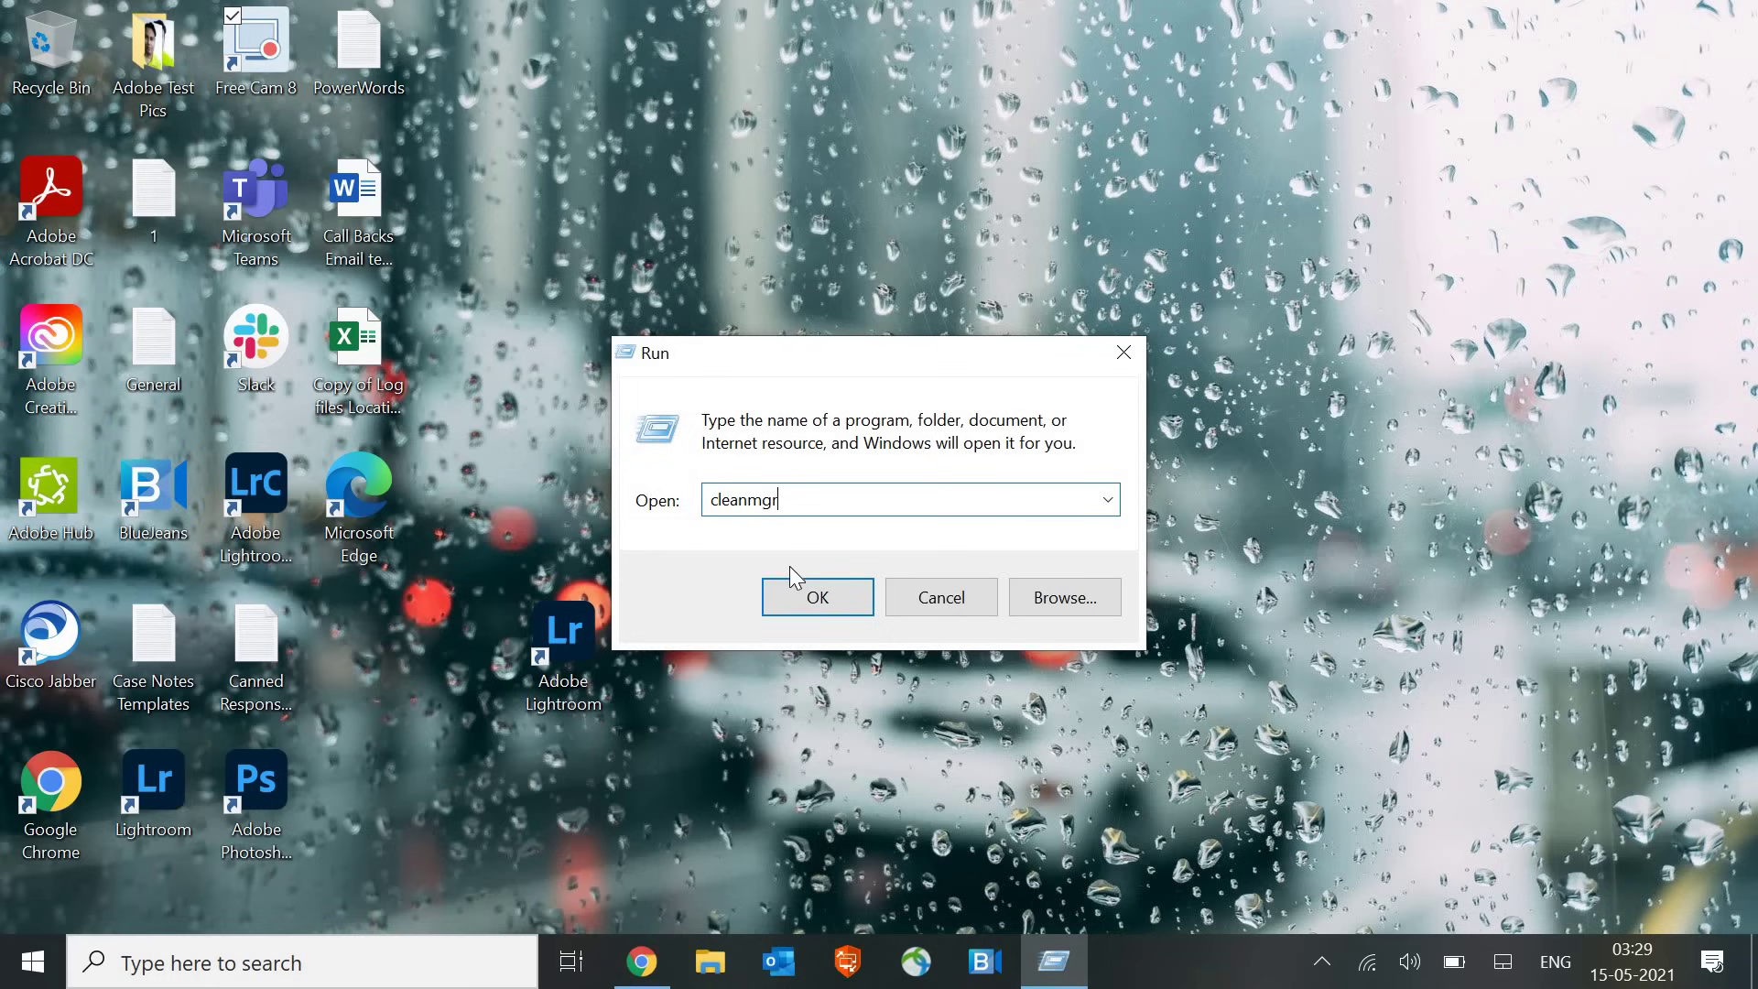
# Tick DirectX Shader Cache, Delivery Optimization, Recycle Bin and Temporary files, then permanently delete them from C:
pyautogui.click(843, 601)
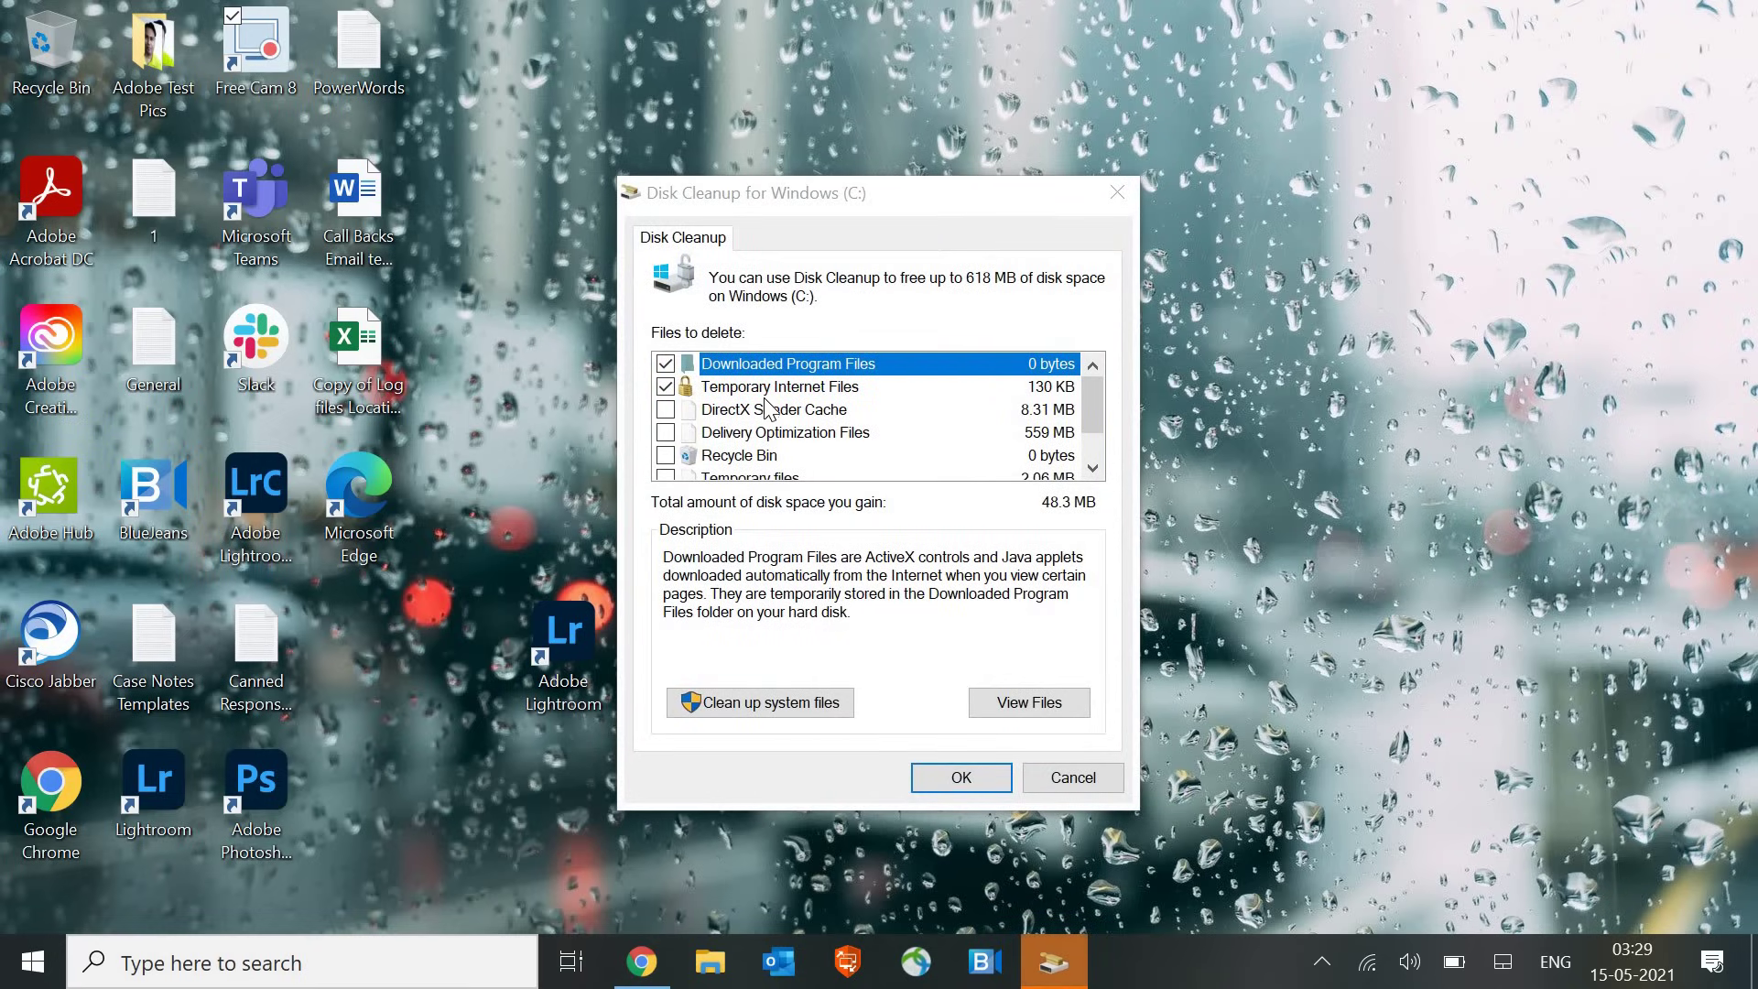
pyautogui.click(666, 411)
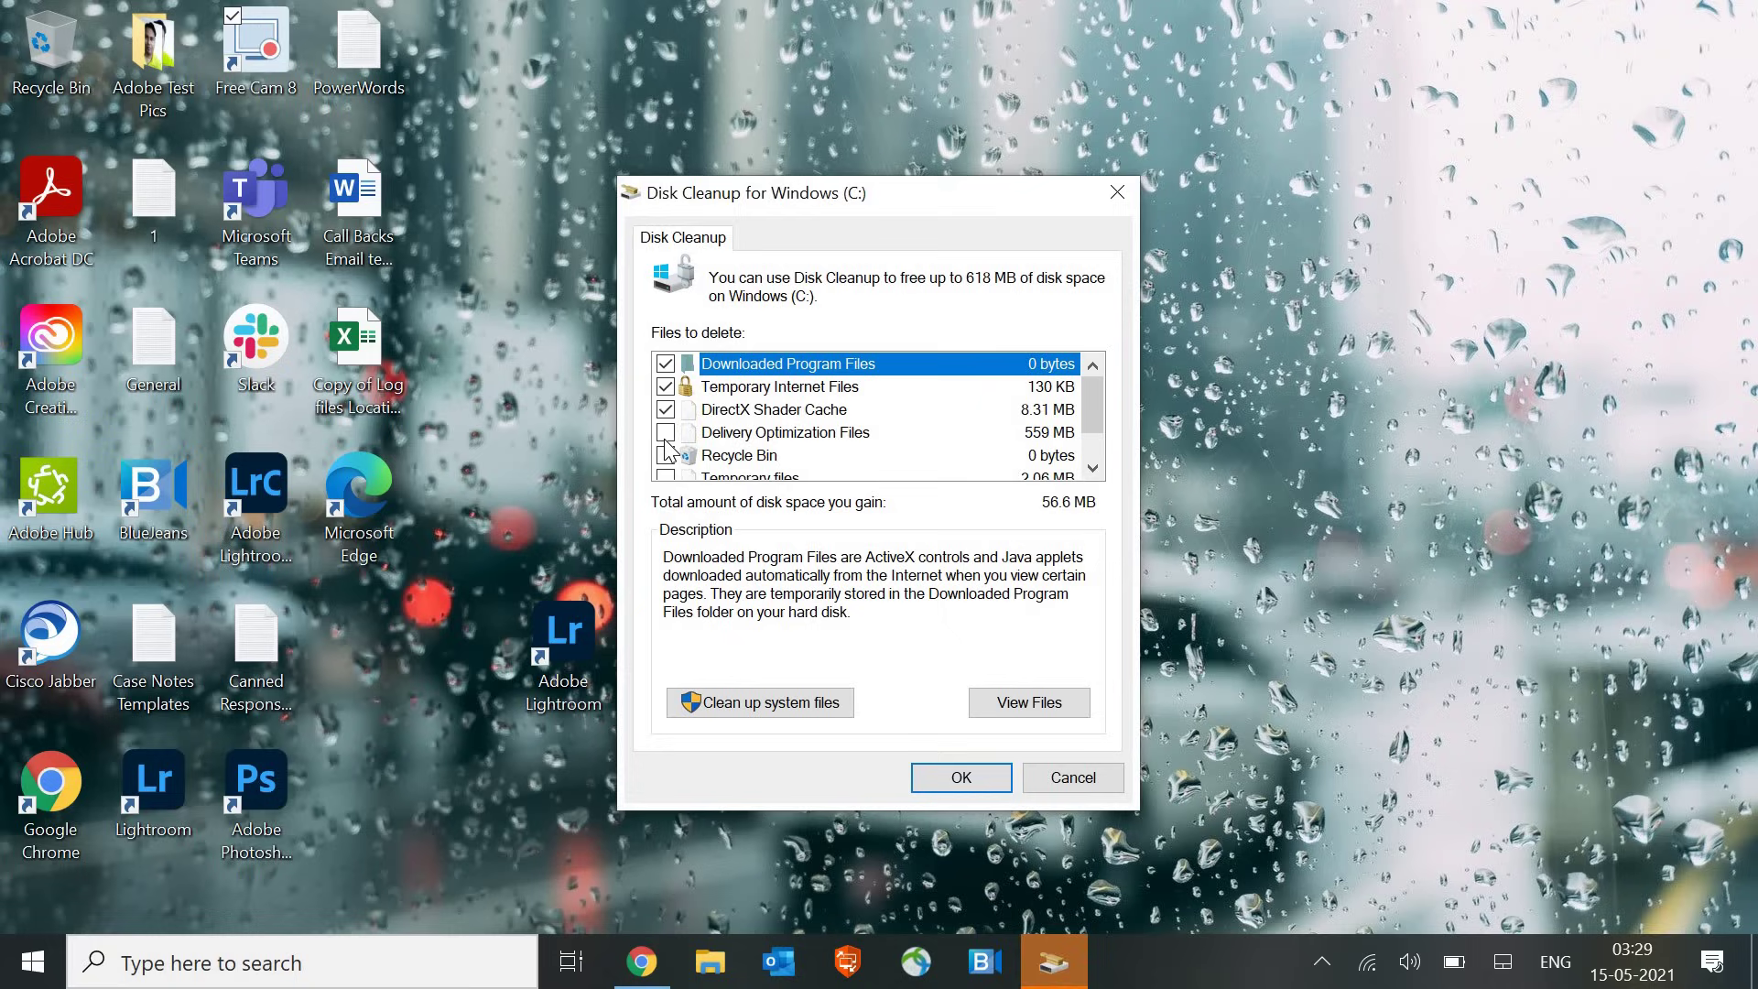
pyautogui.click(666, 432)
pyautogui.click(665, 455)
pyautogui.scroll(-1, 667, 449)
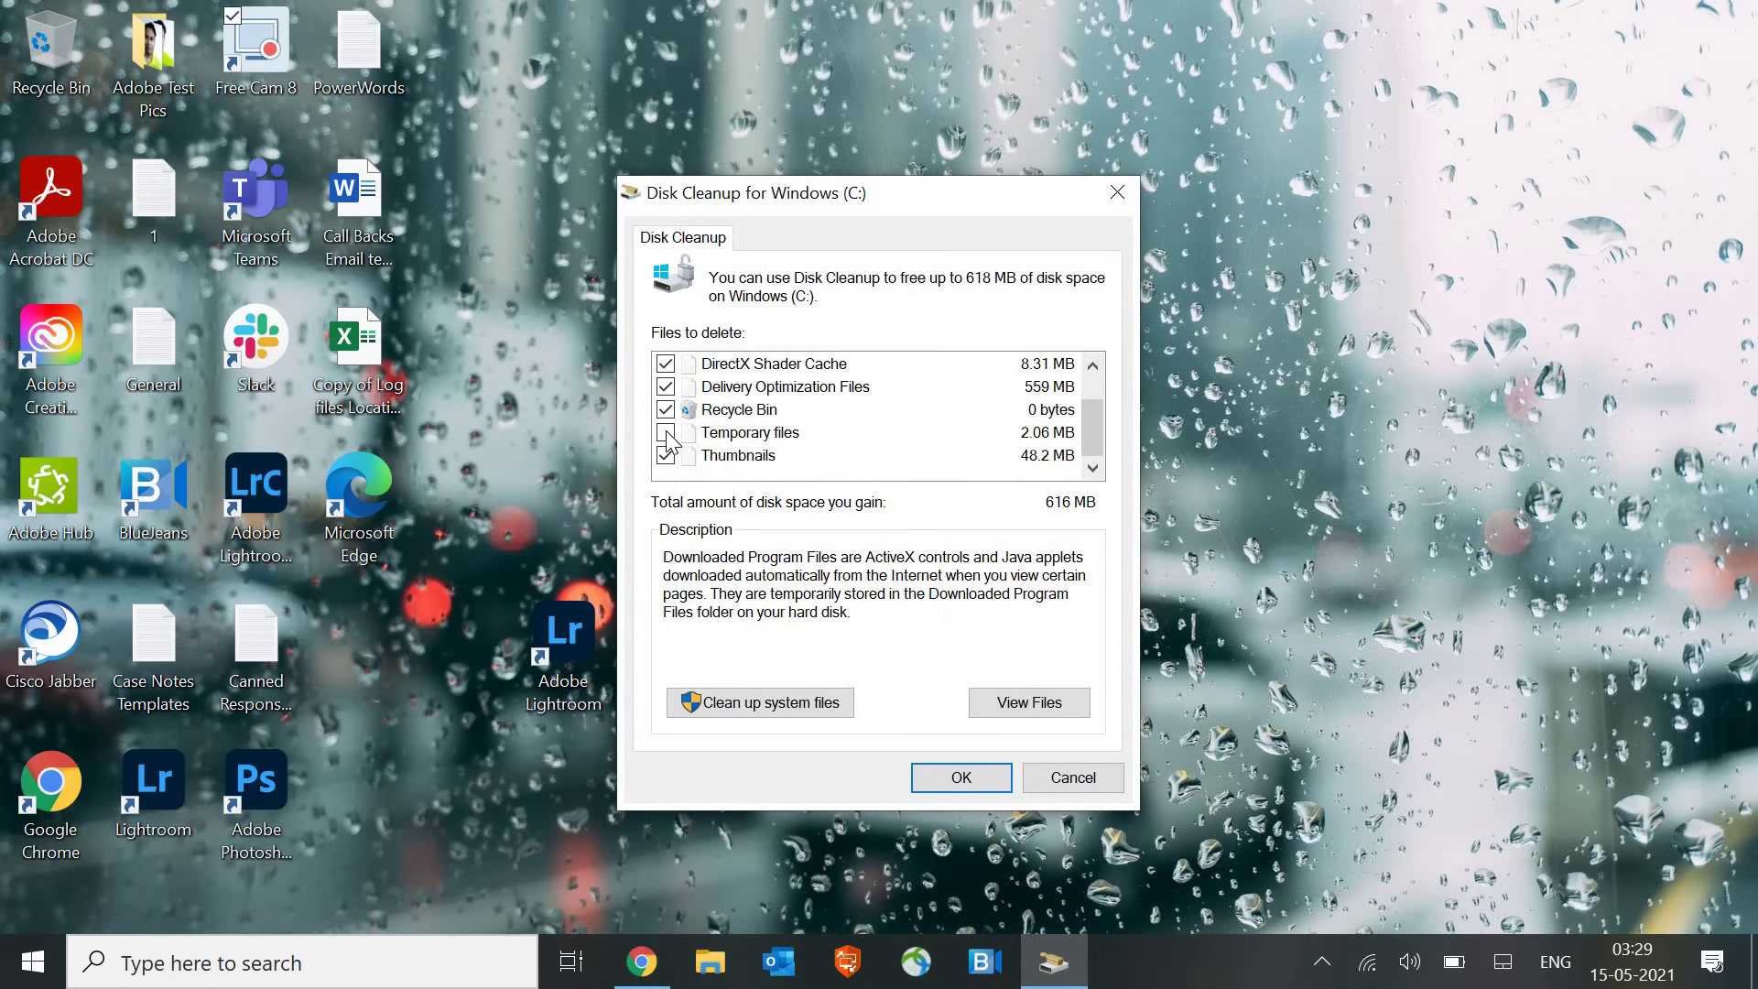
pyautogui.click(666, 434)
pyautogui.moveTo(1097, 405); pyautogui.dragTo(1097, 382)
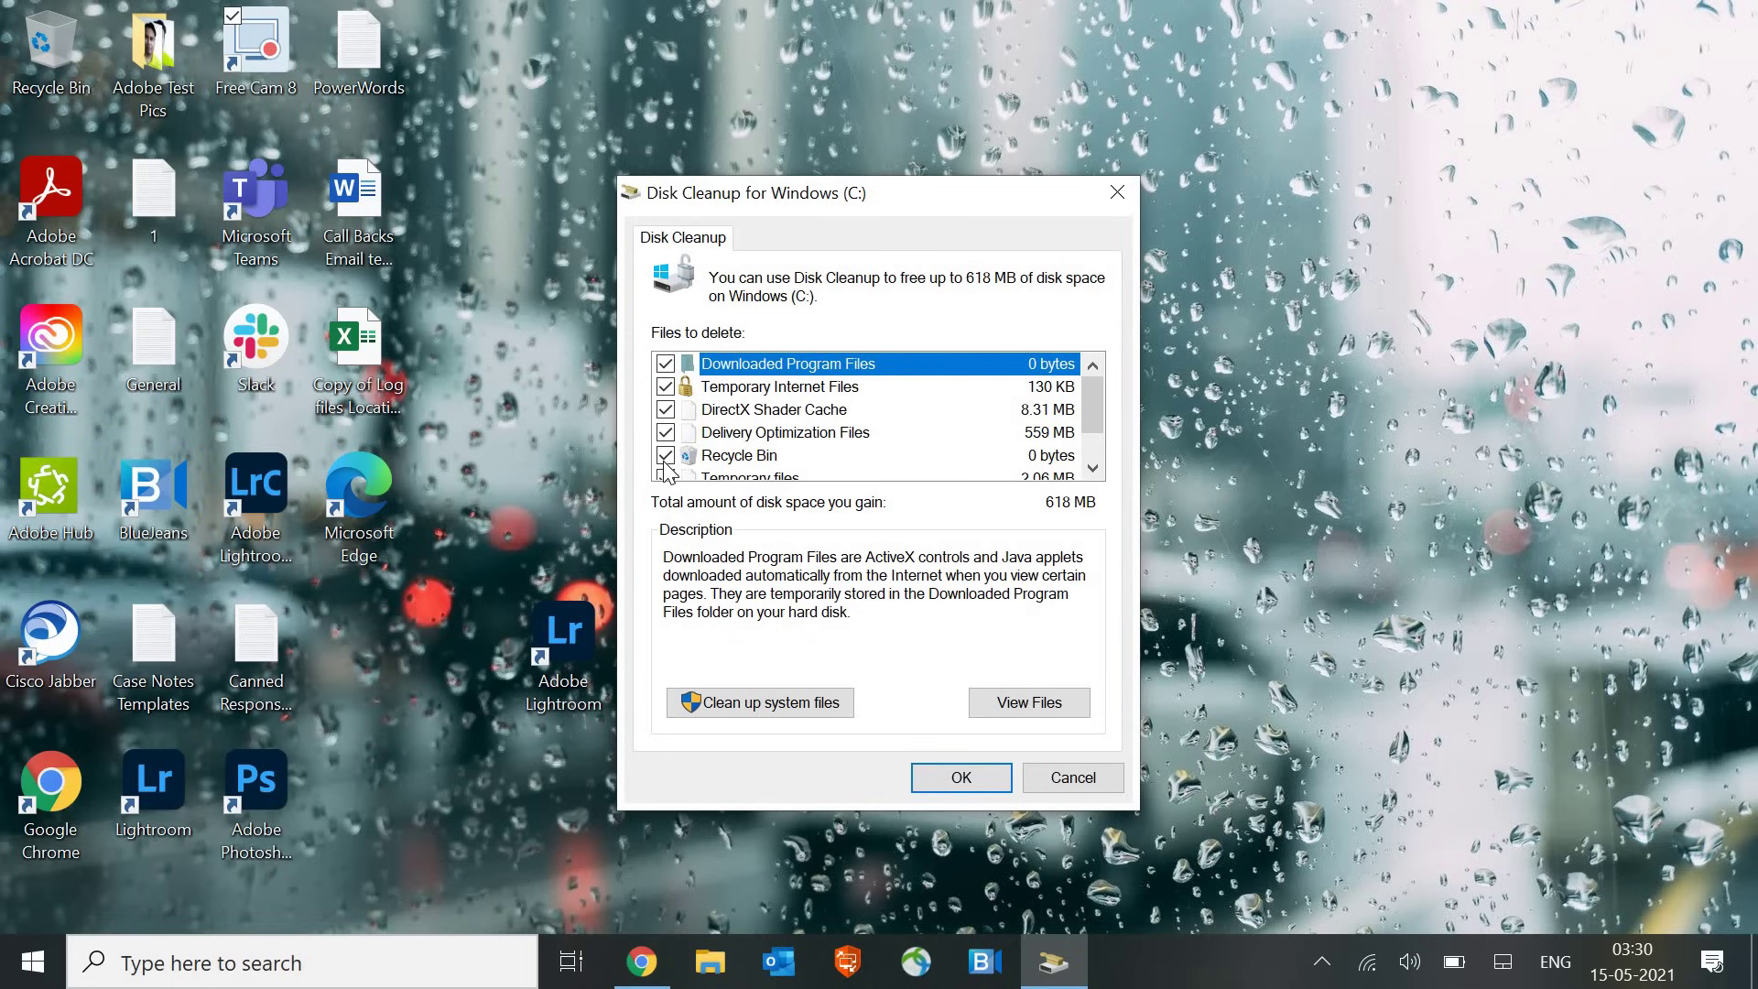
pyautogui.click(944, 778)
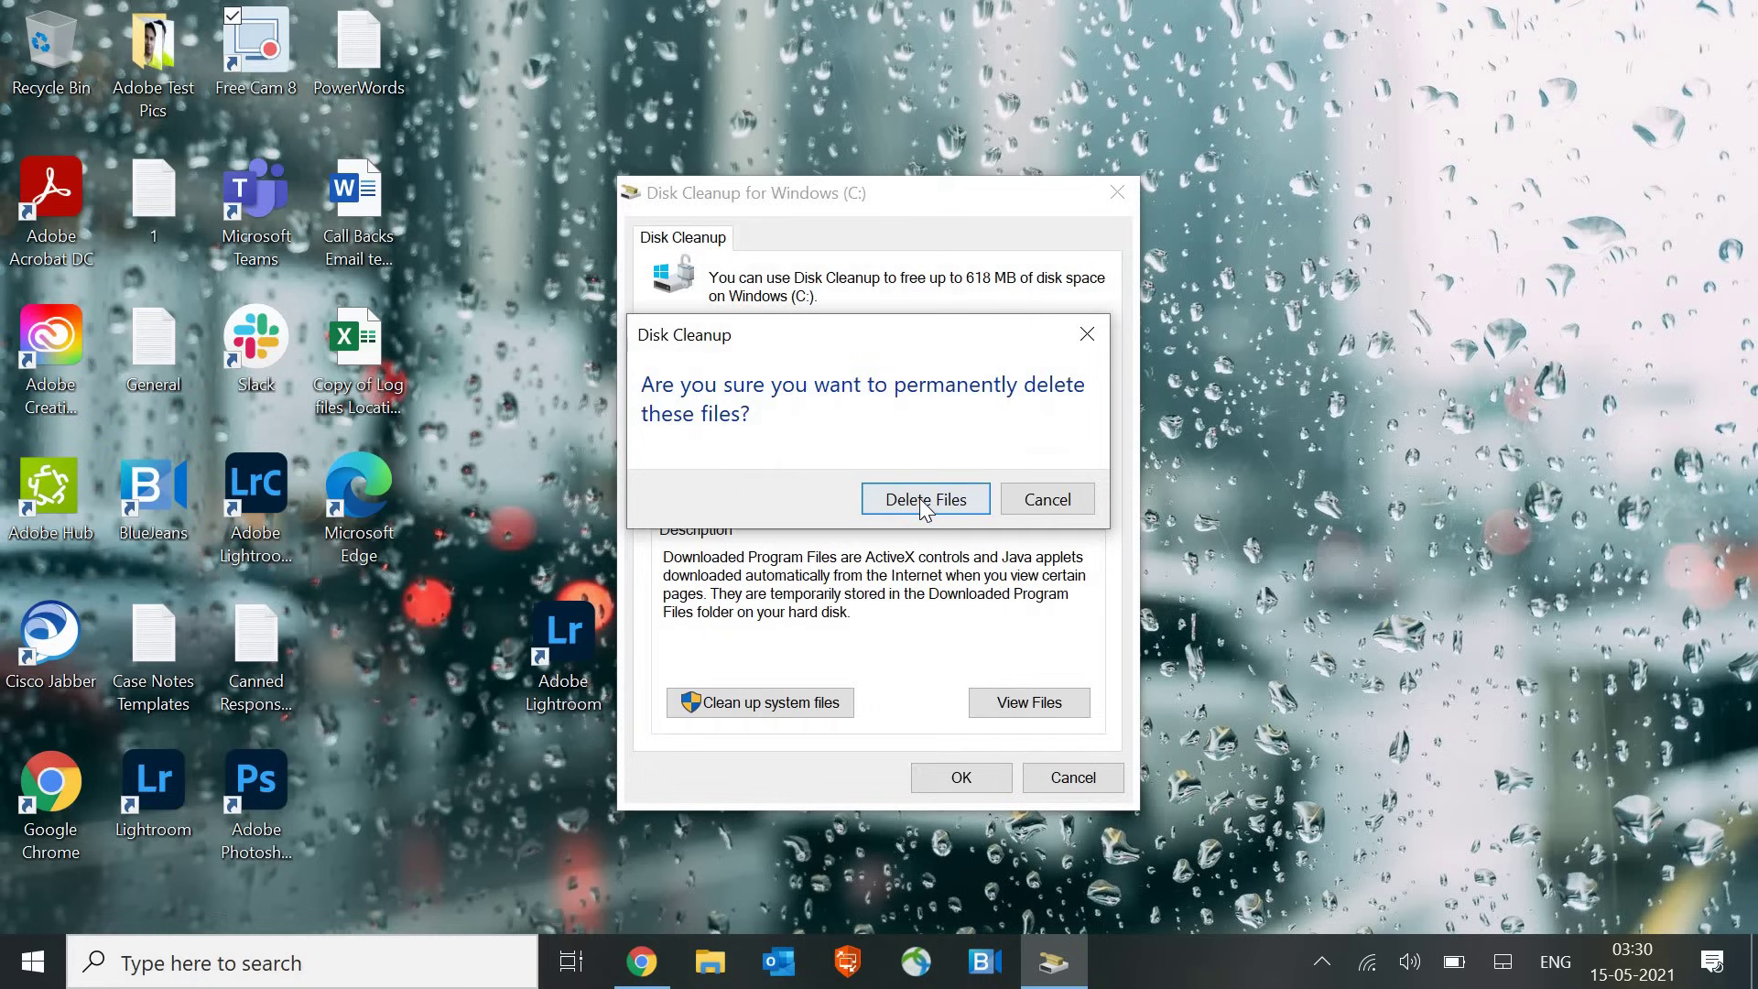
pyautogui.click(921, 499)
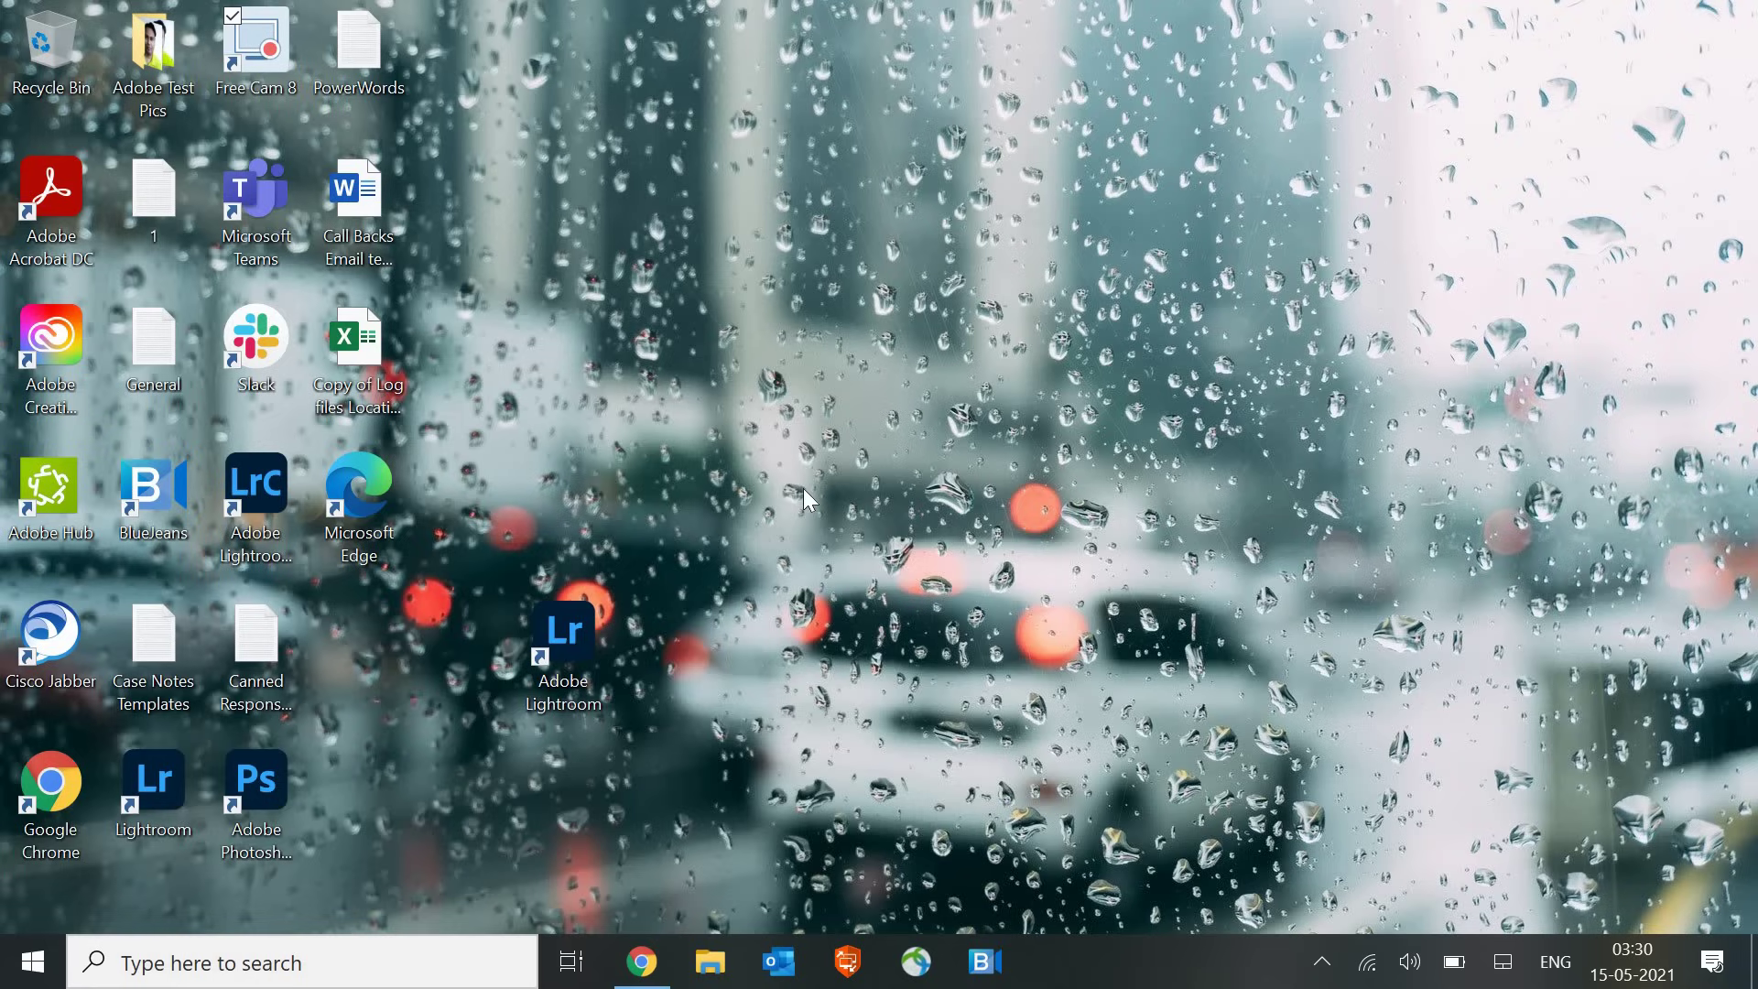
# Replace the old Run entry with 'Temp' to open the C:\Windows\Temp folder
pyautogui.press('super+r')
pyautogui.rightClick(20, 967)
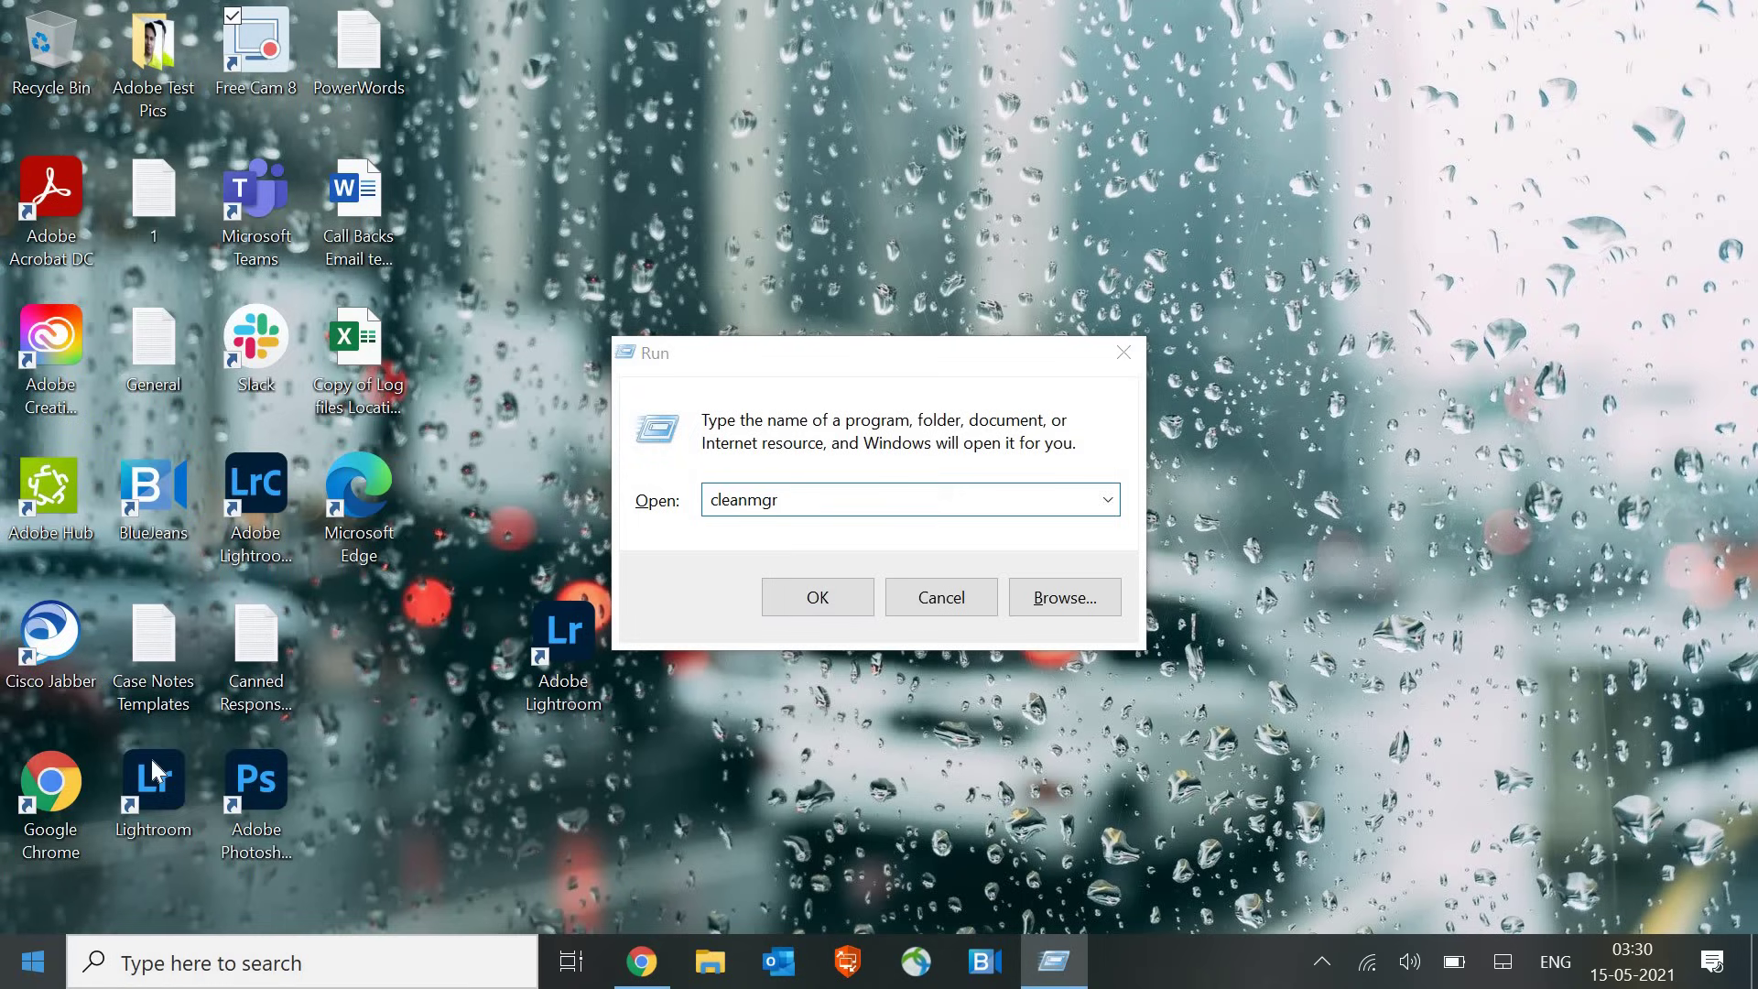
pyautogui.click(848, 510)
pyautogui.doubleClick(700, 505)
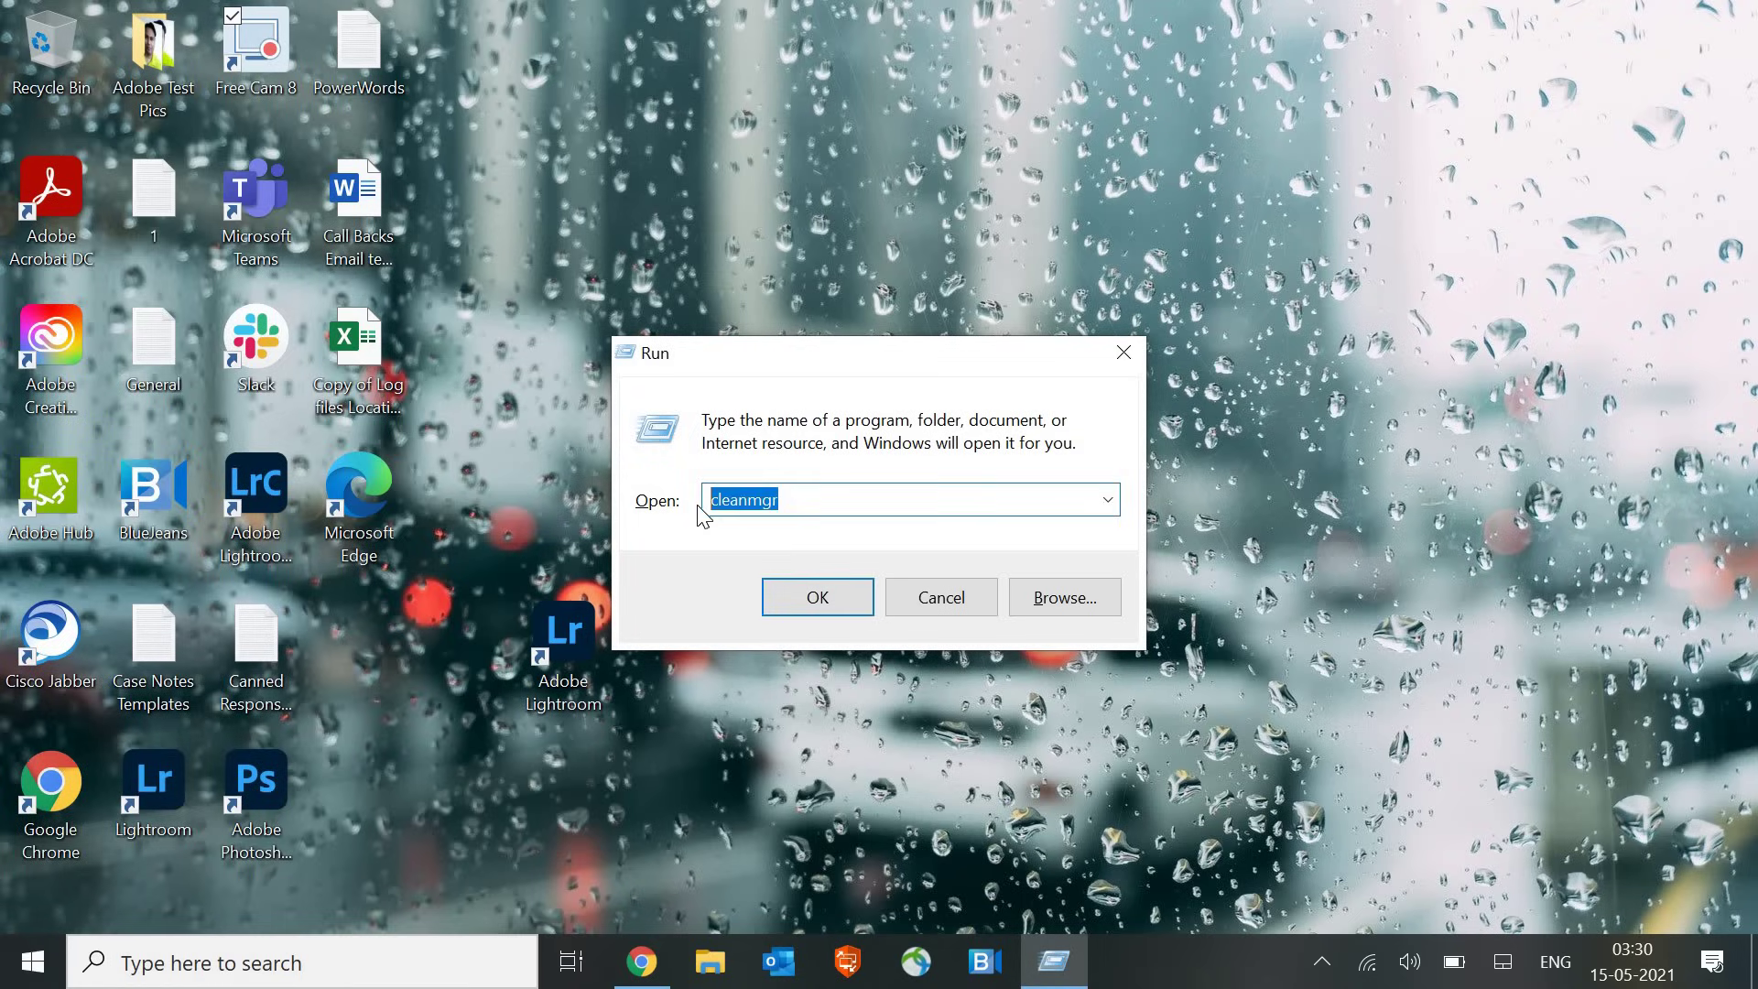
pyautogui.write('Temp')
pyautogui.press('Return')
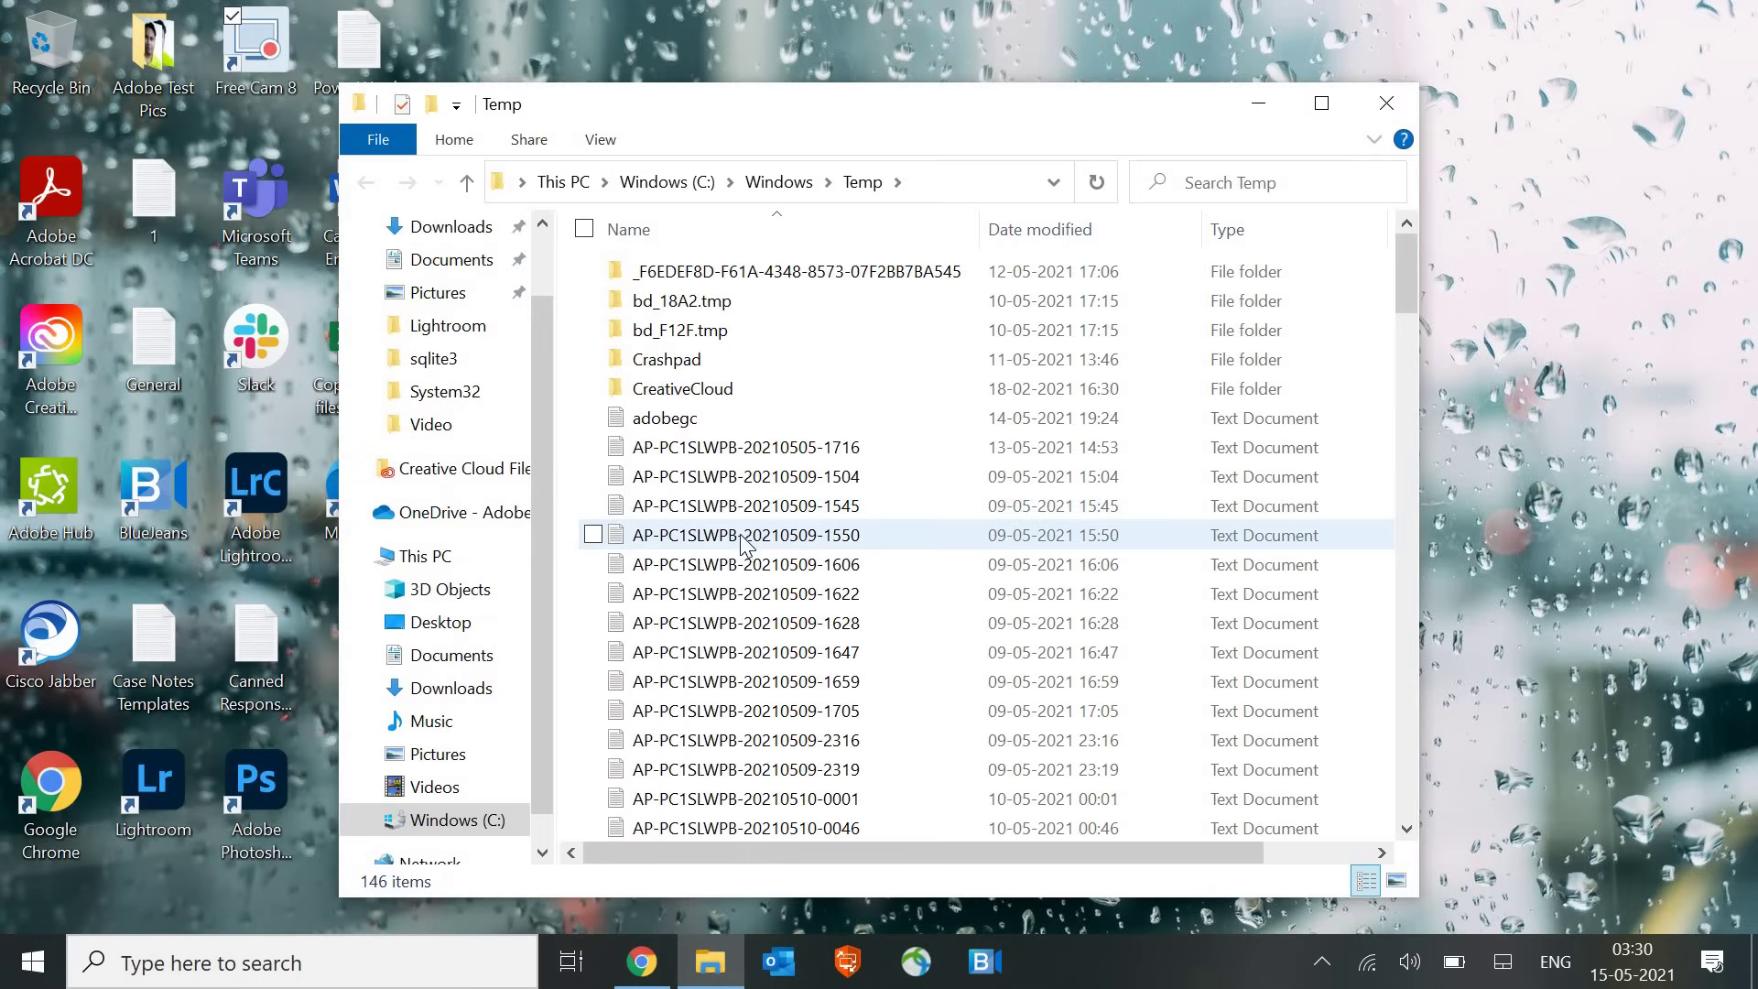
# Permanently delete all 146 Temp items, skipping every in-use file, and close the folder
pyautogui.click(728, 331)
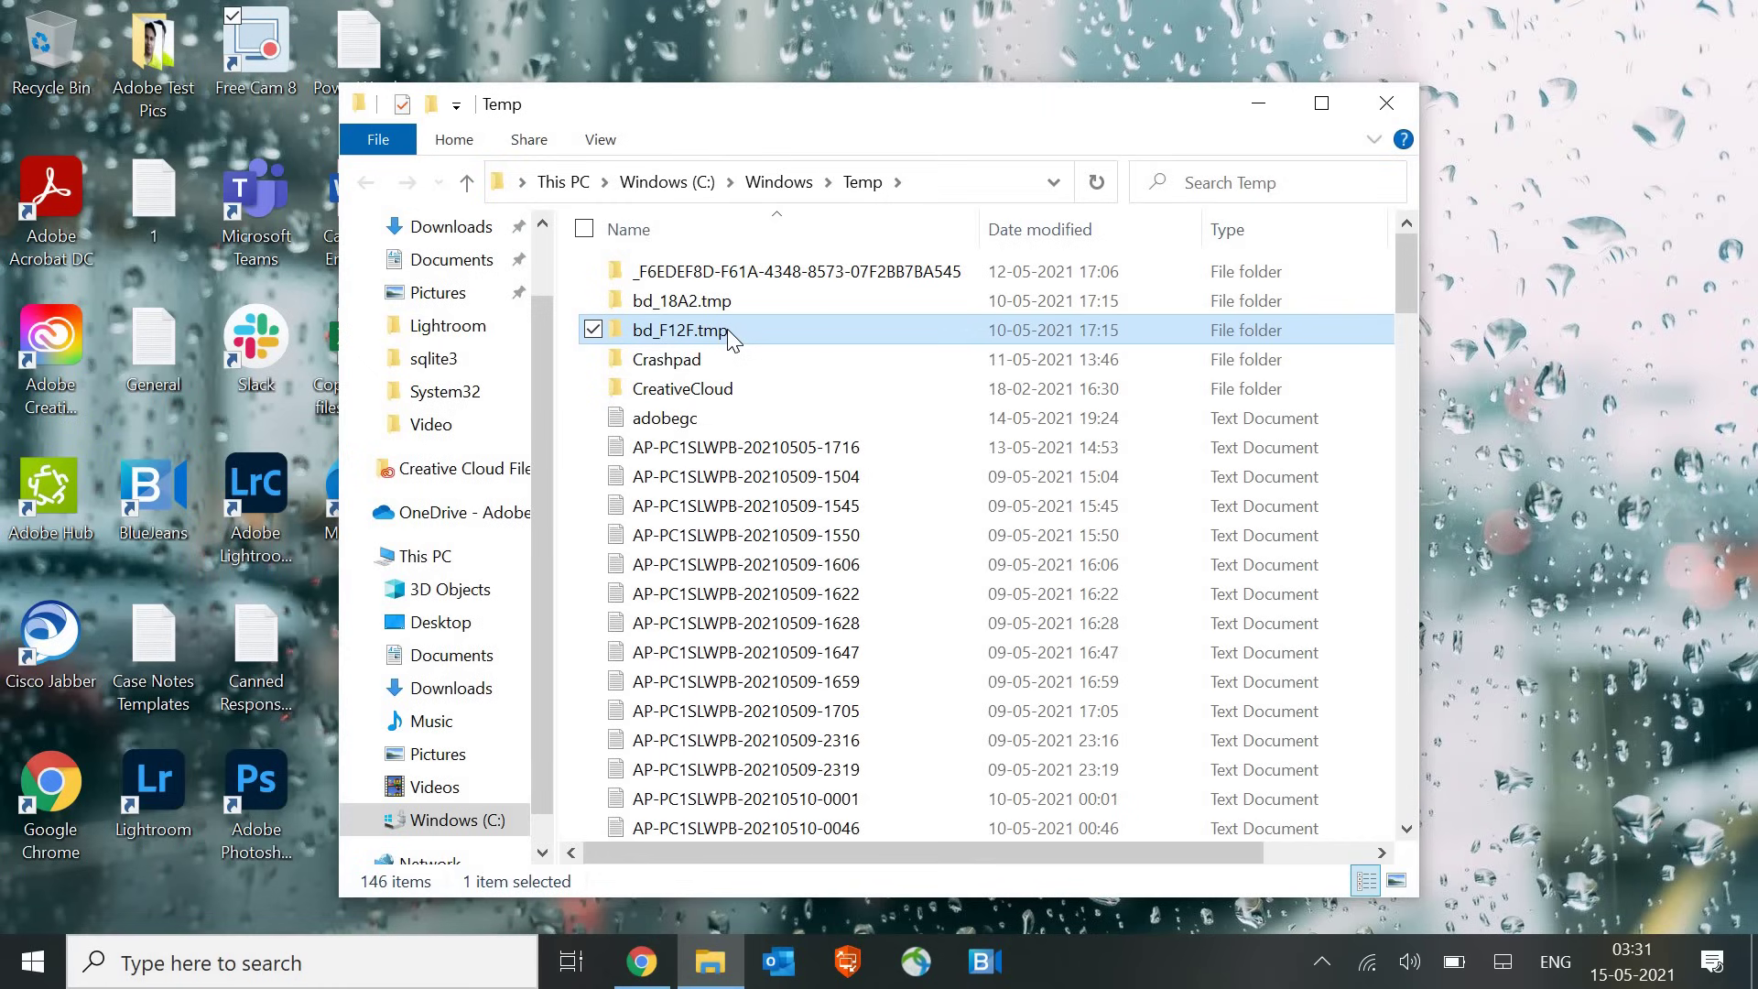
pyautogui.hotkey('ctrl', 'a')
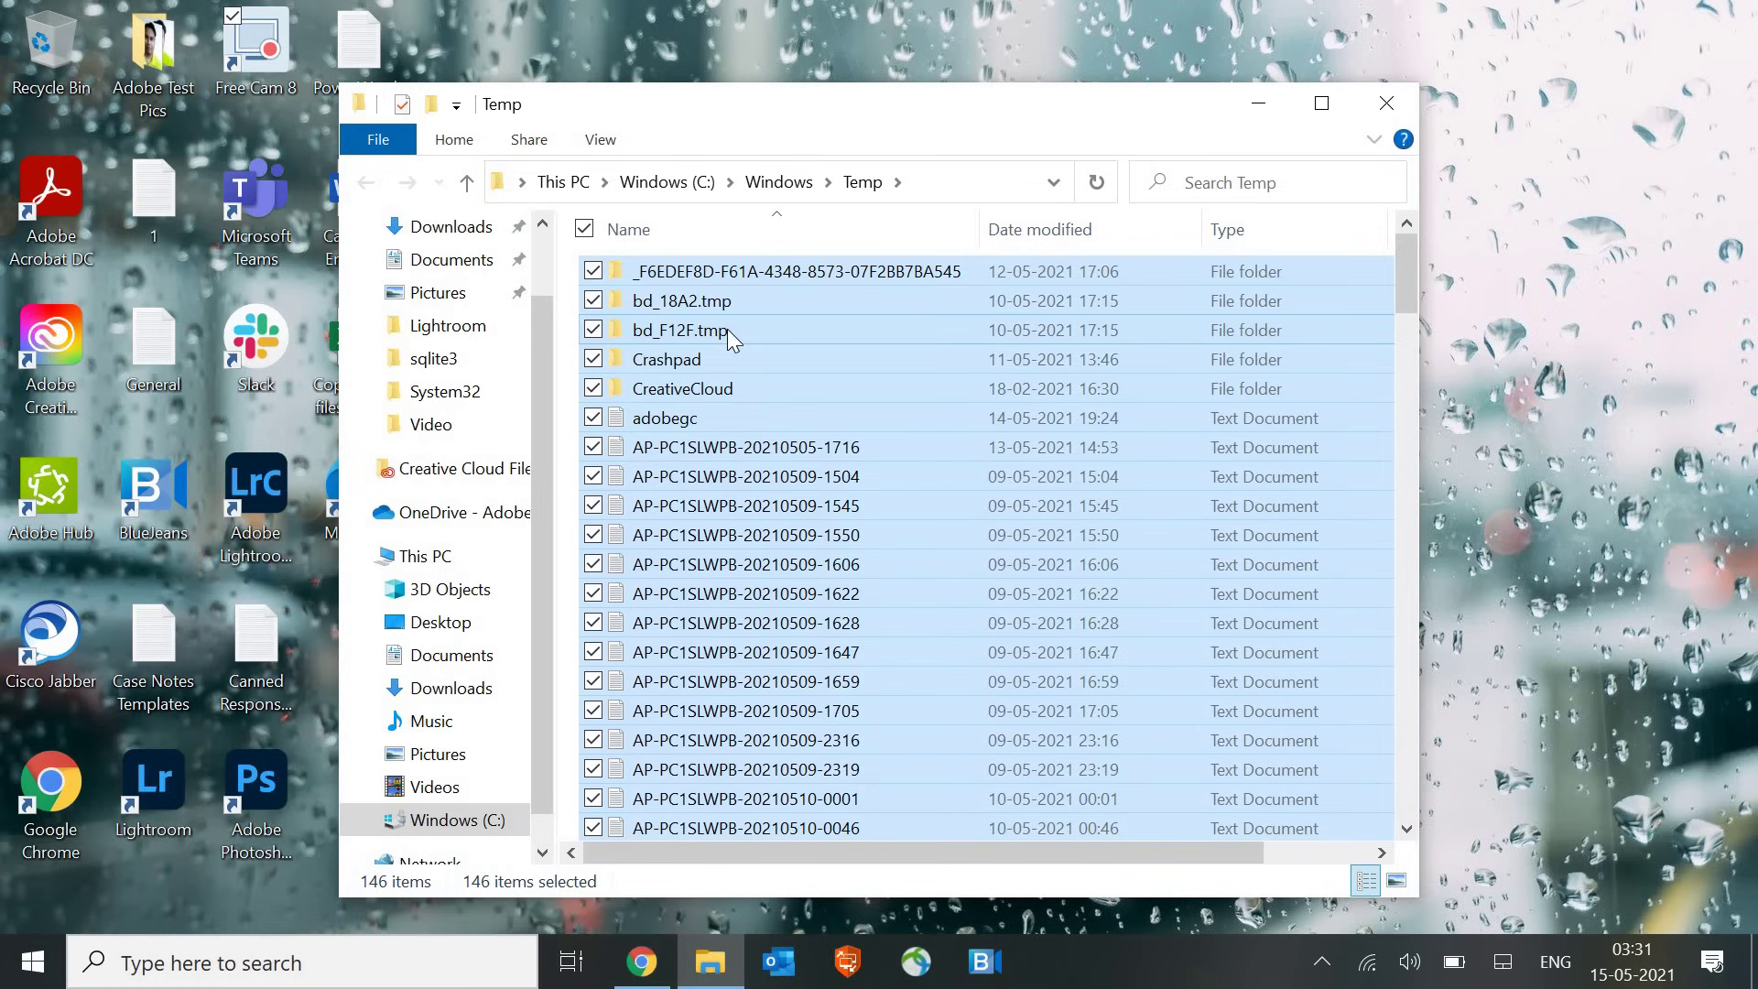
pyautogui.hotkey('shift', 'Delete')
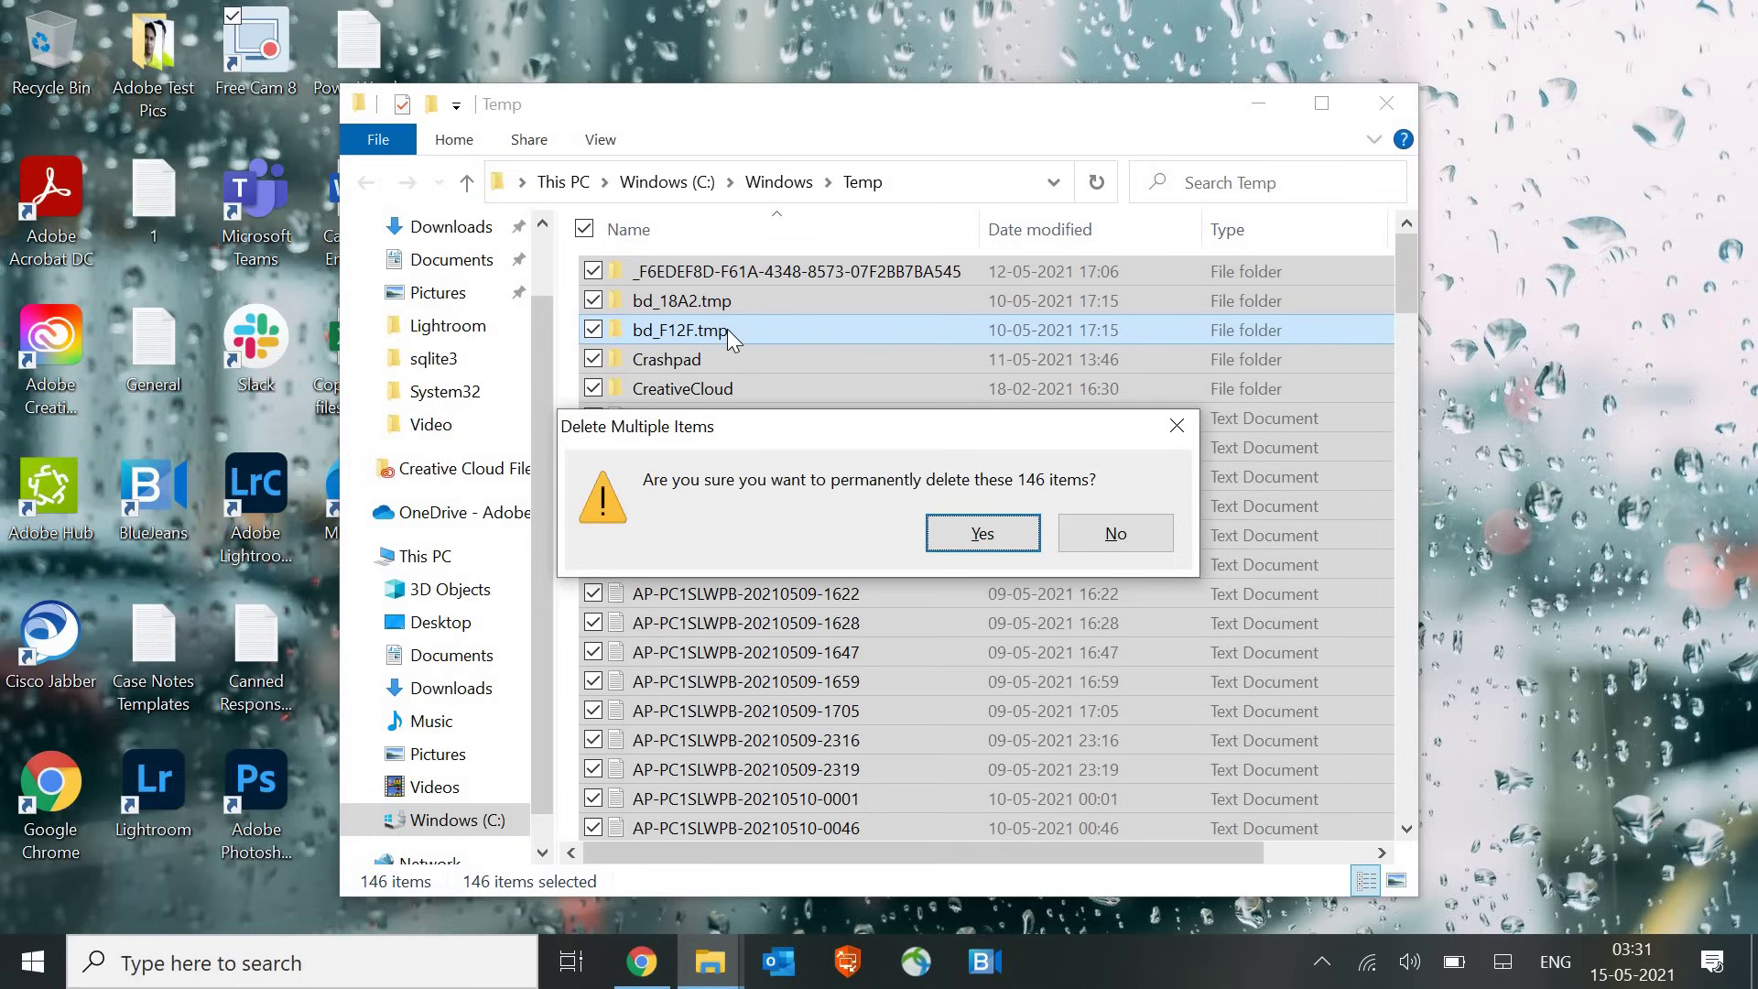
pyautogui.press('Return')
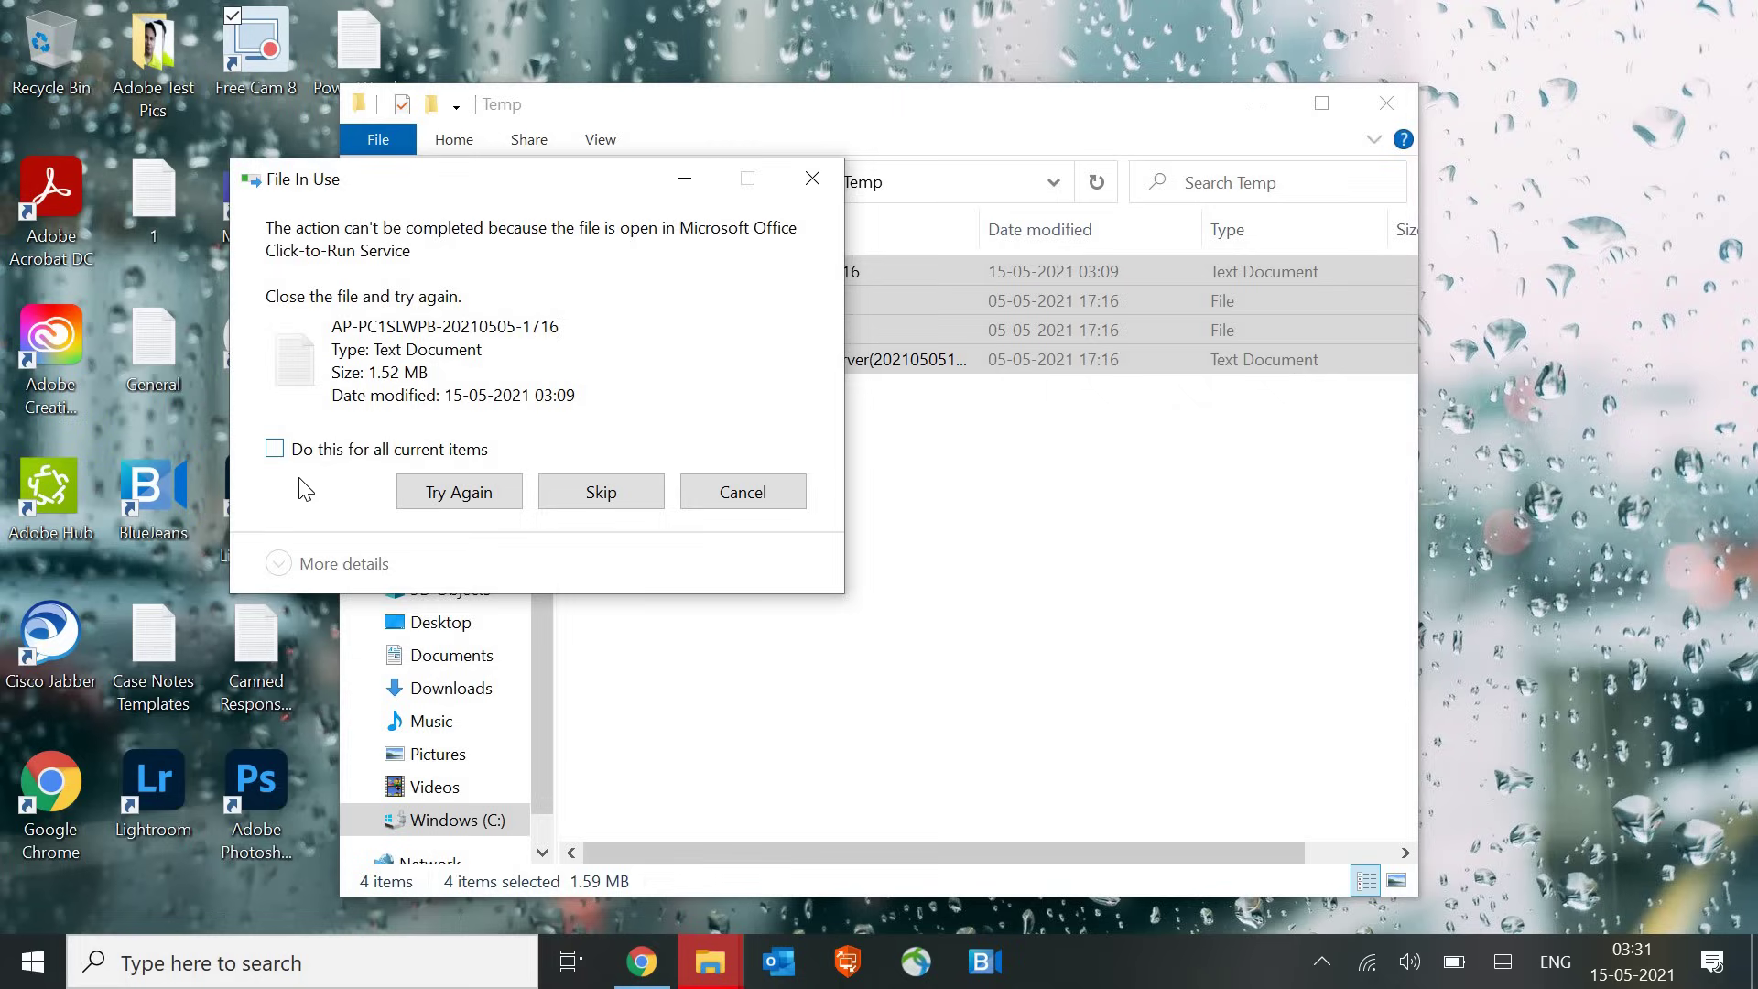
pyautogui.click(277, 451)
pyautogui.click(586, 492)
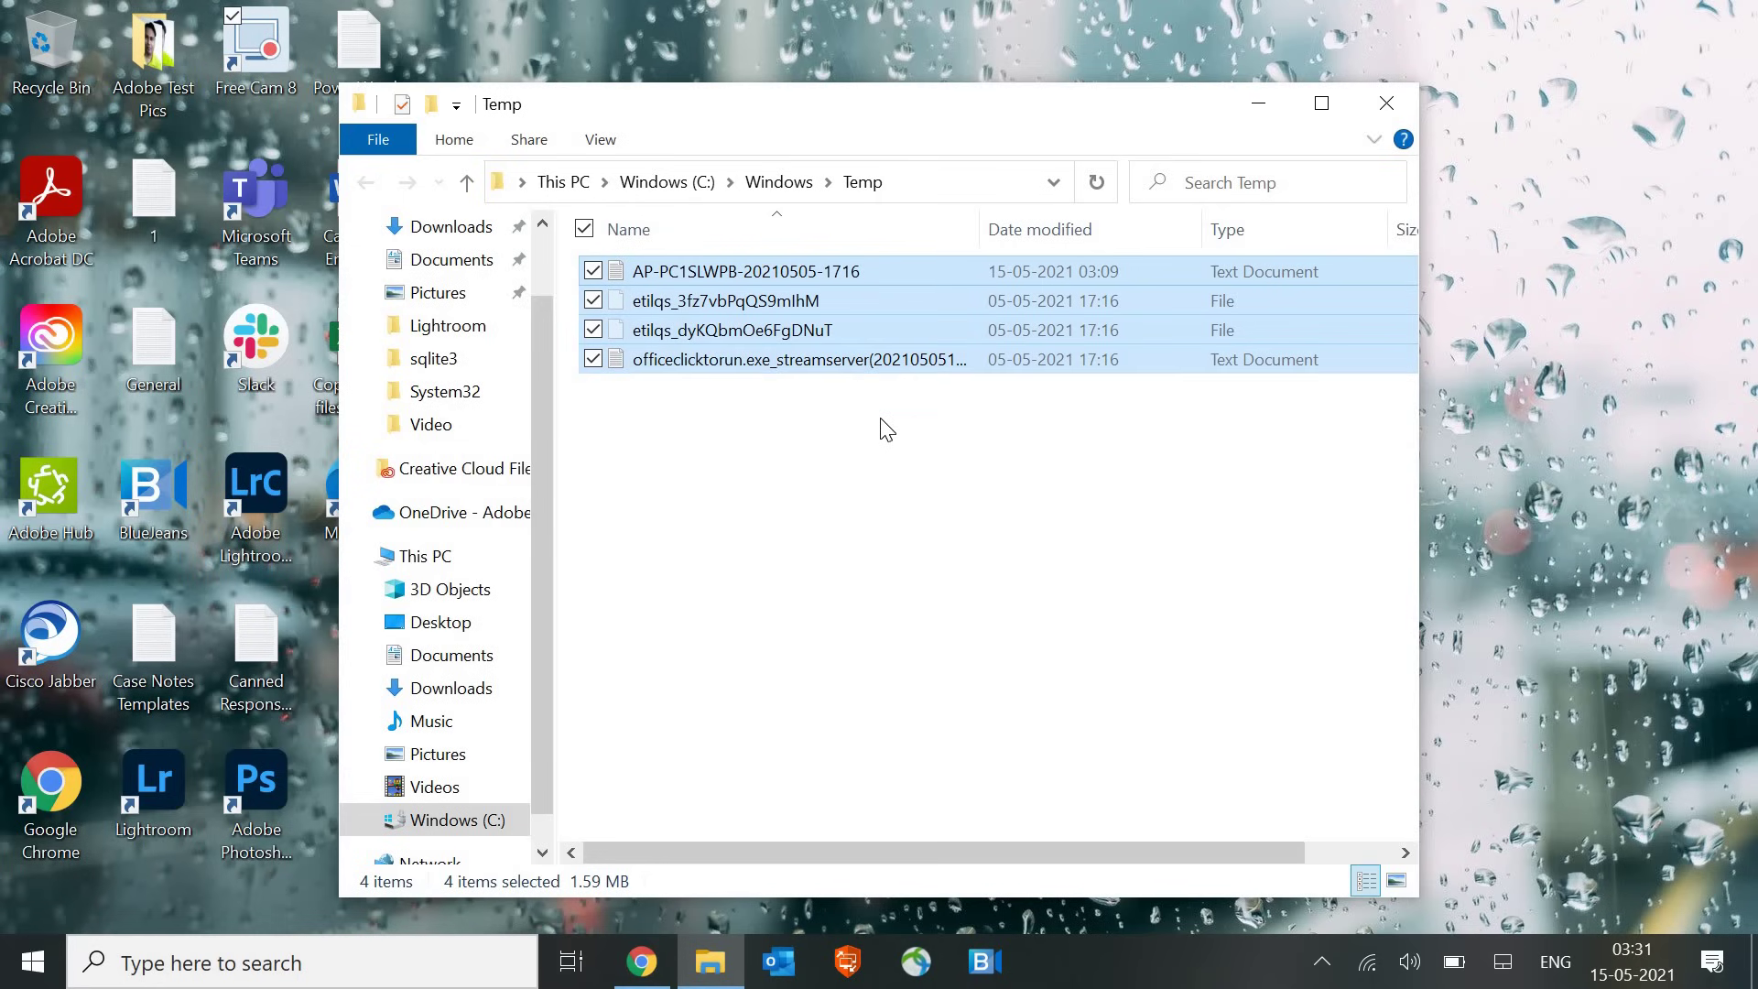
pyautogui.click(1385, 105)
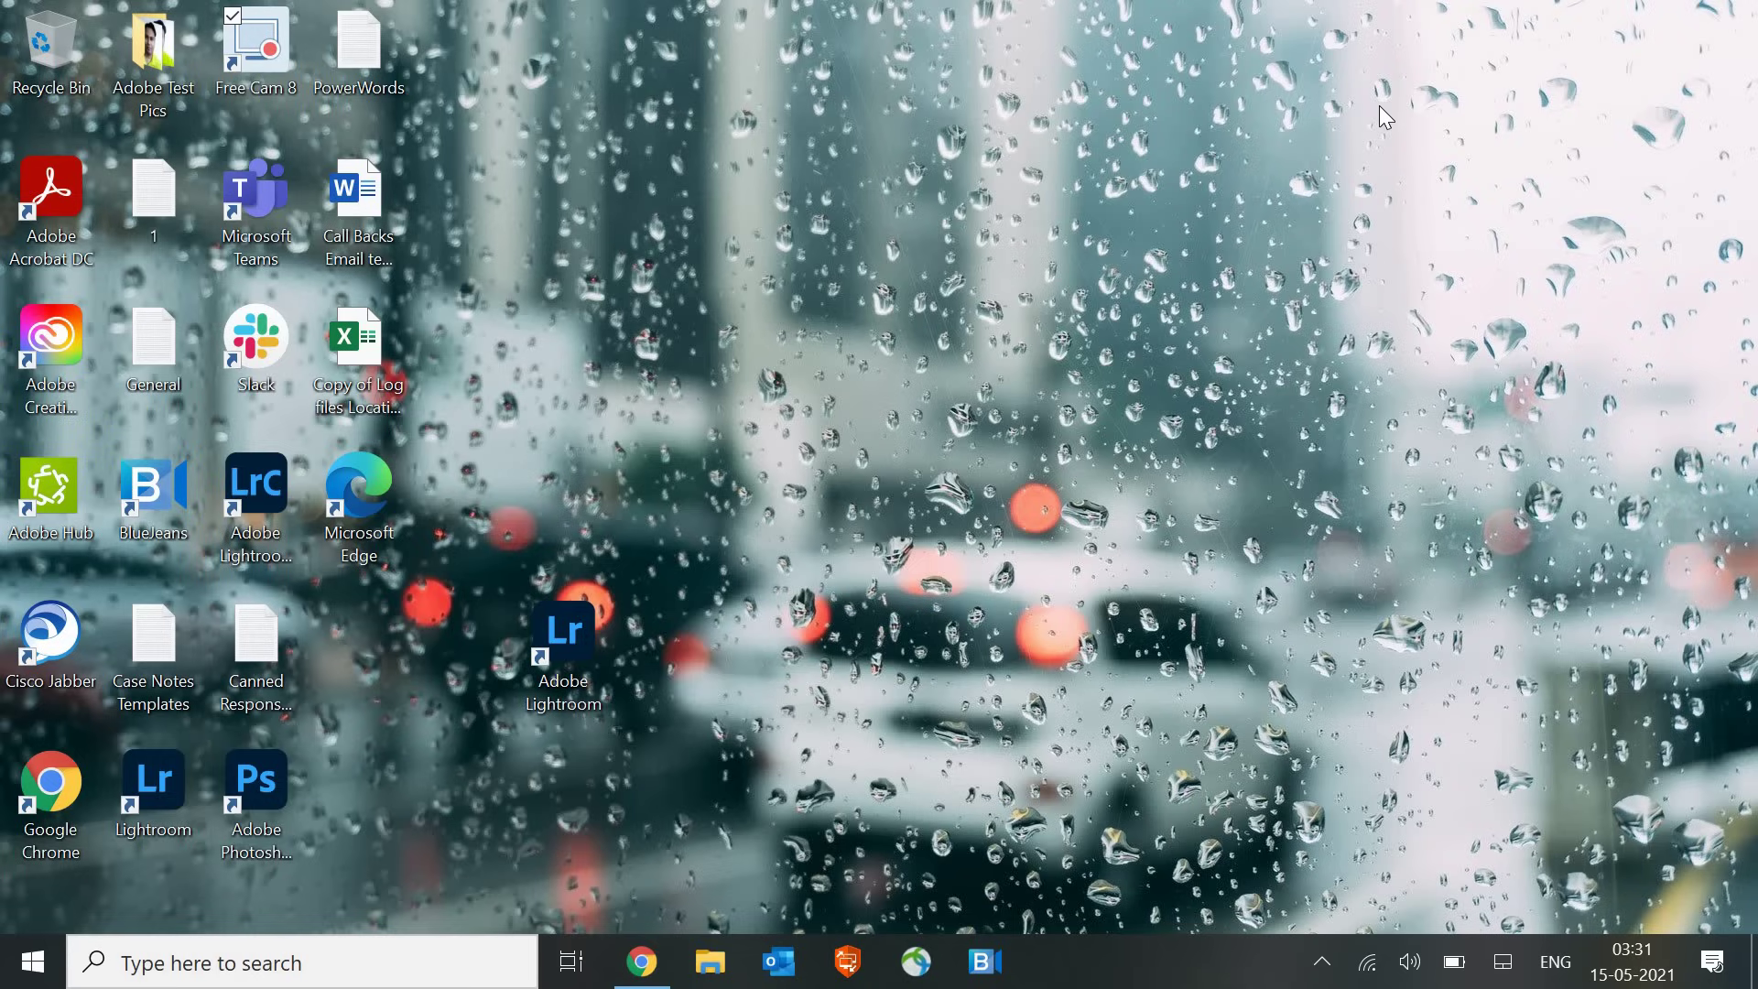
# Edit the Run entry to '%temp%' to open the user's local Temp folder
pyautogui.press('super+r')
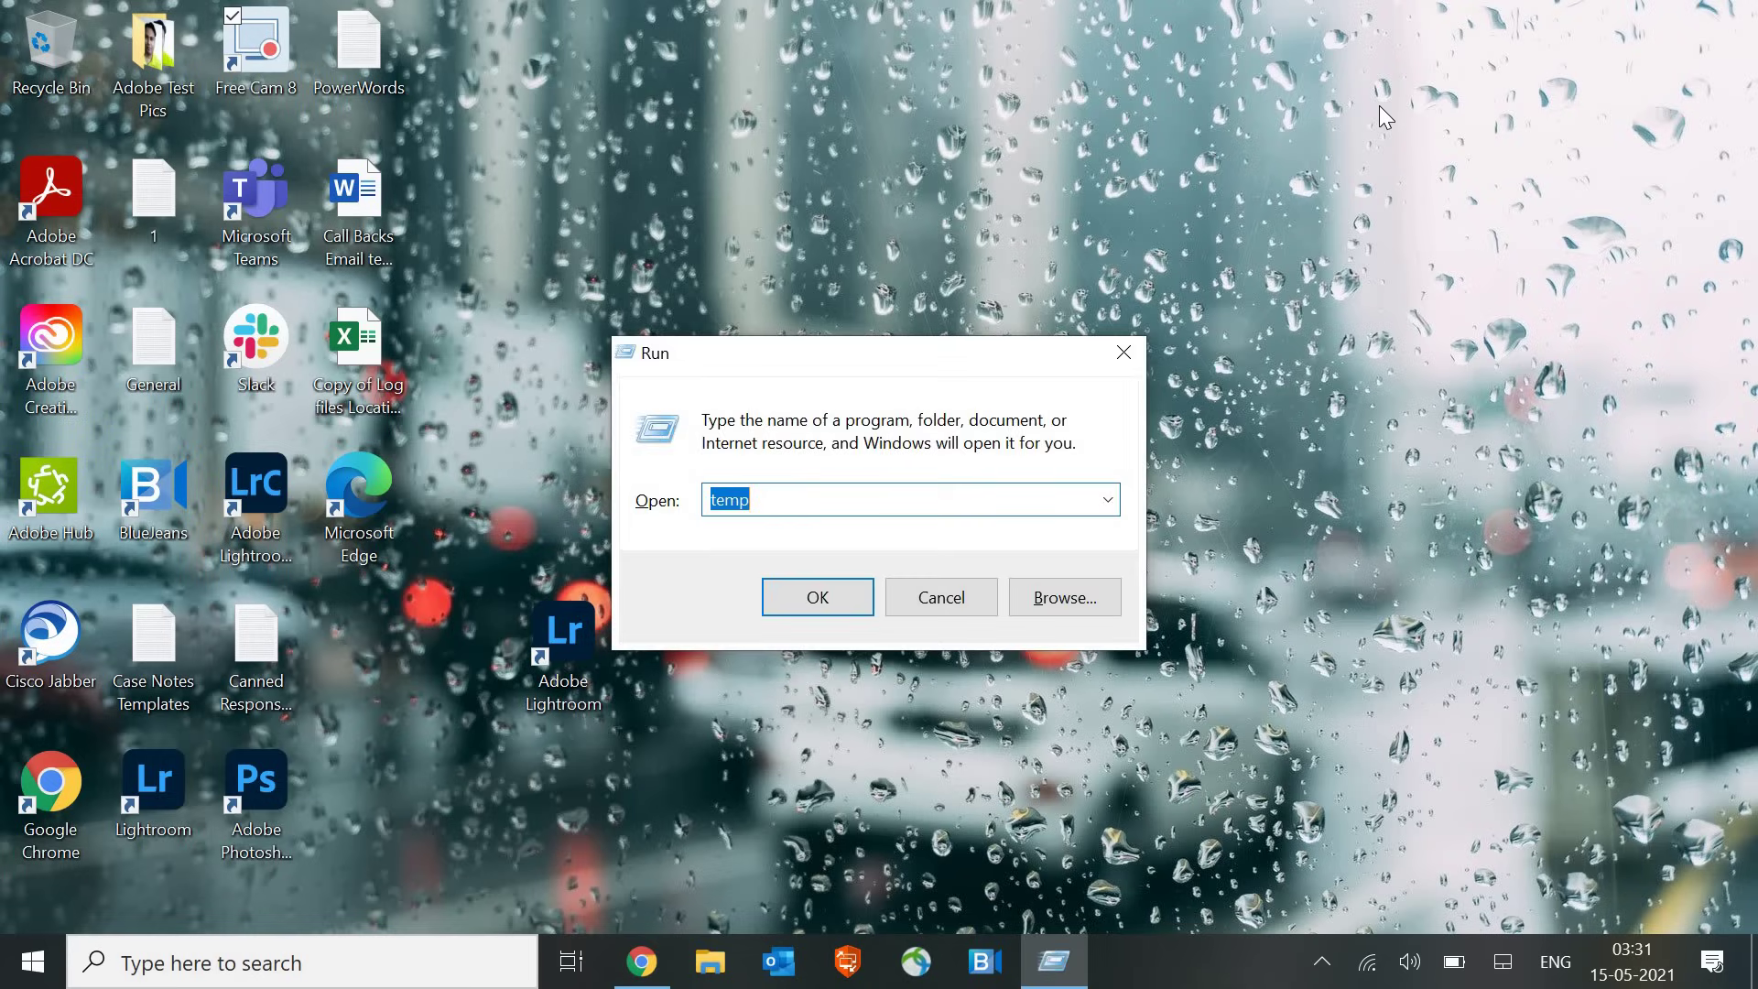
pyautogui.press('End')
pyautogui.write('%')
pyautogui.press('Home')
pyautogui.write('%')
pyautogui.press('Return')
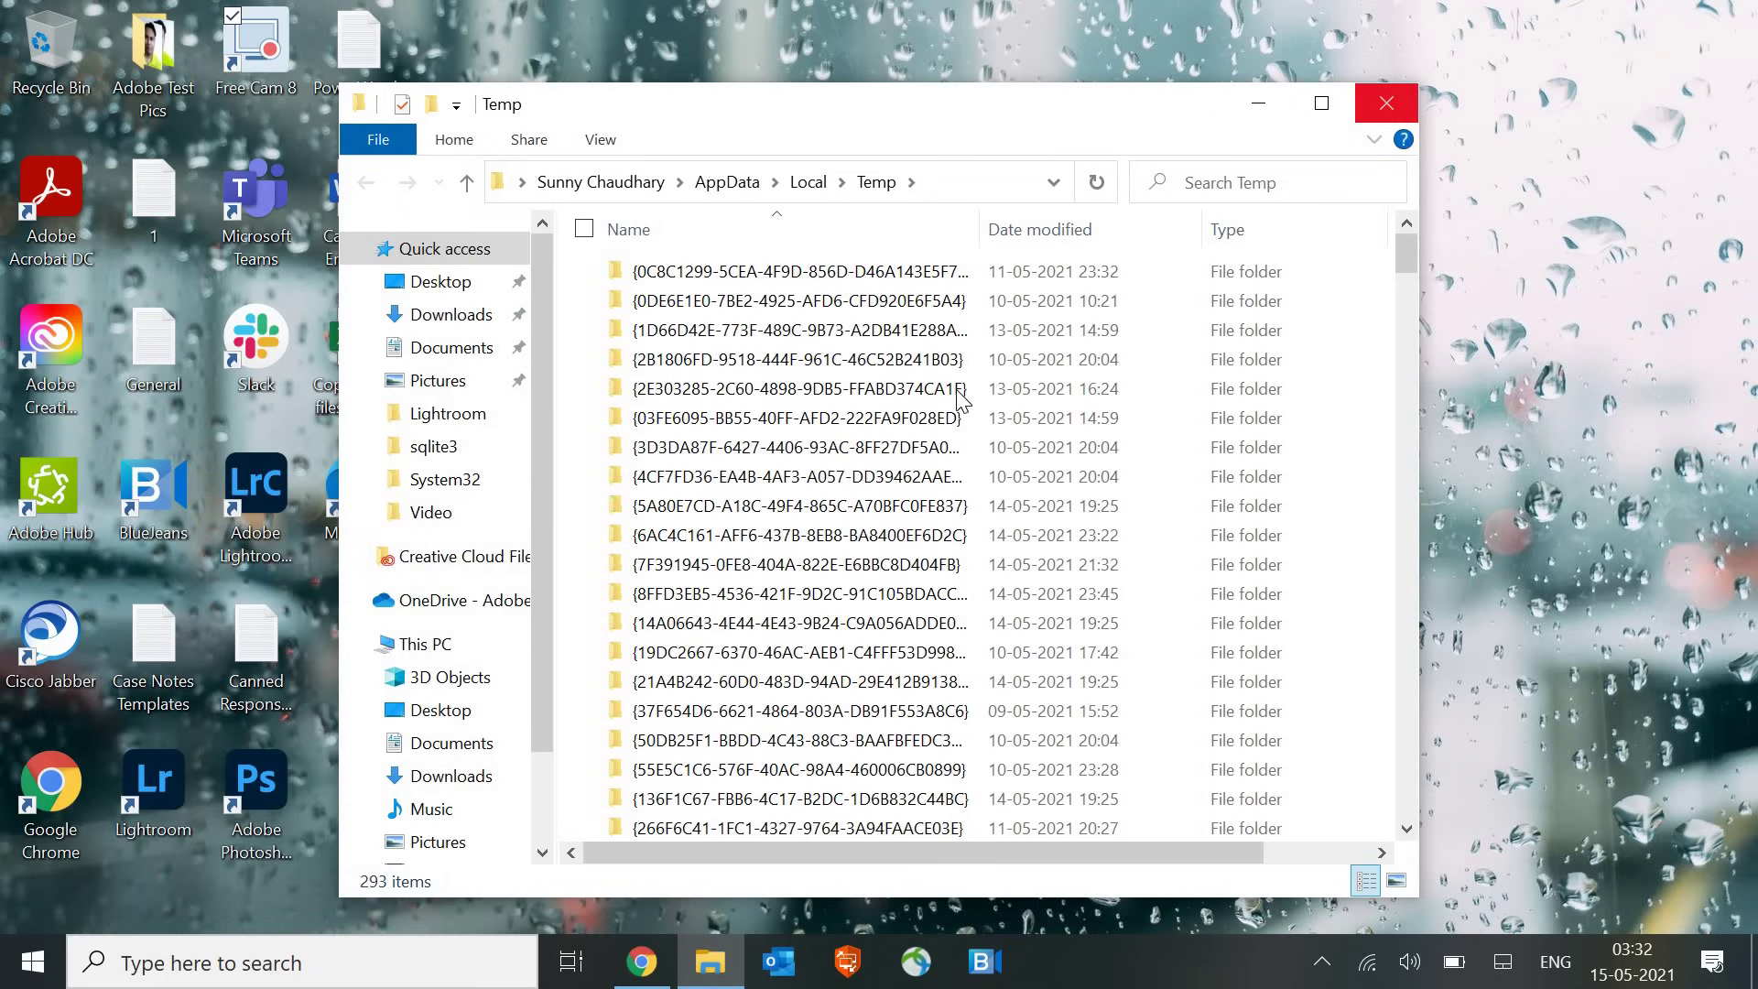
# Permanently delete all 293 items with admin permission, skipping in-use files, and close the folder
pyautogui.click(791, 405)
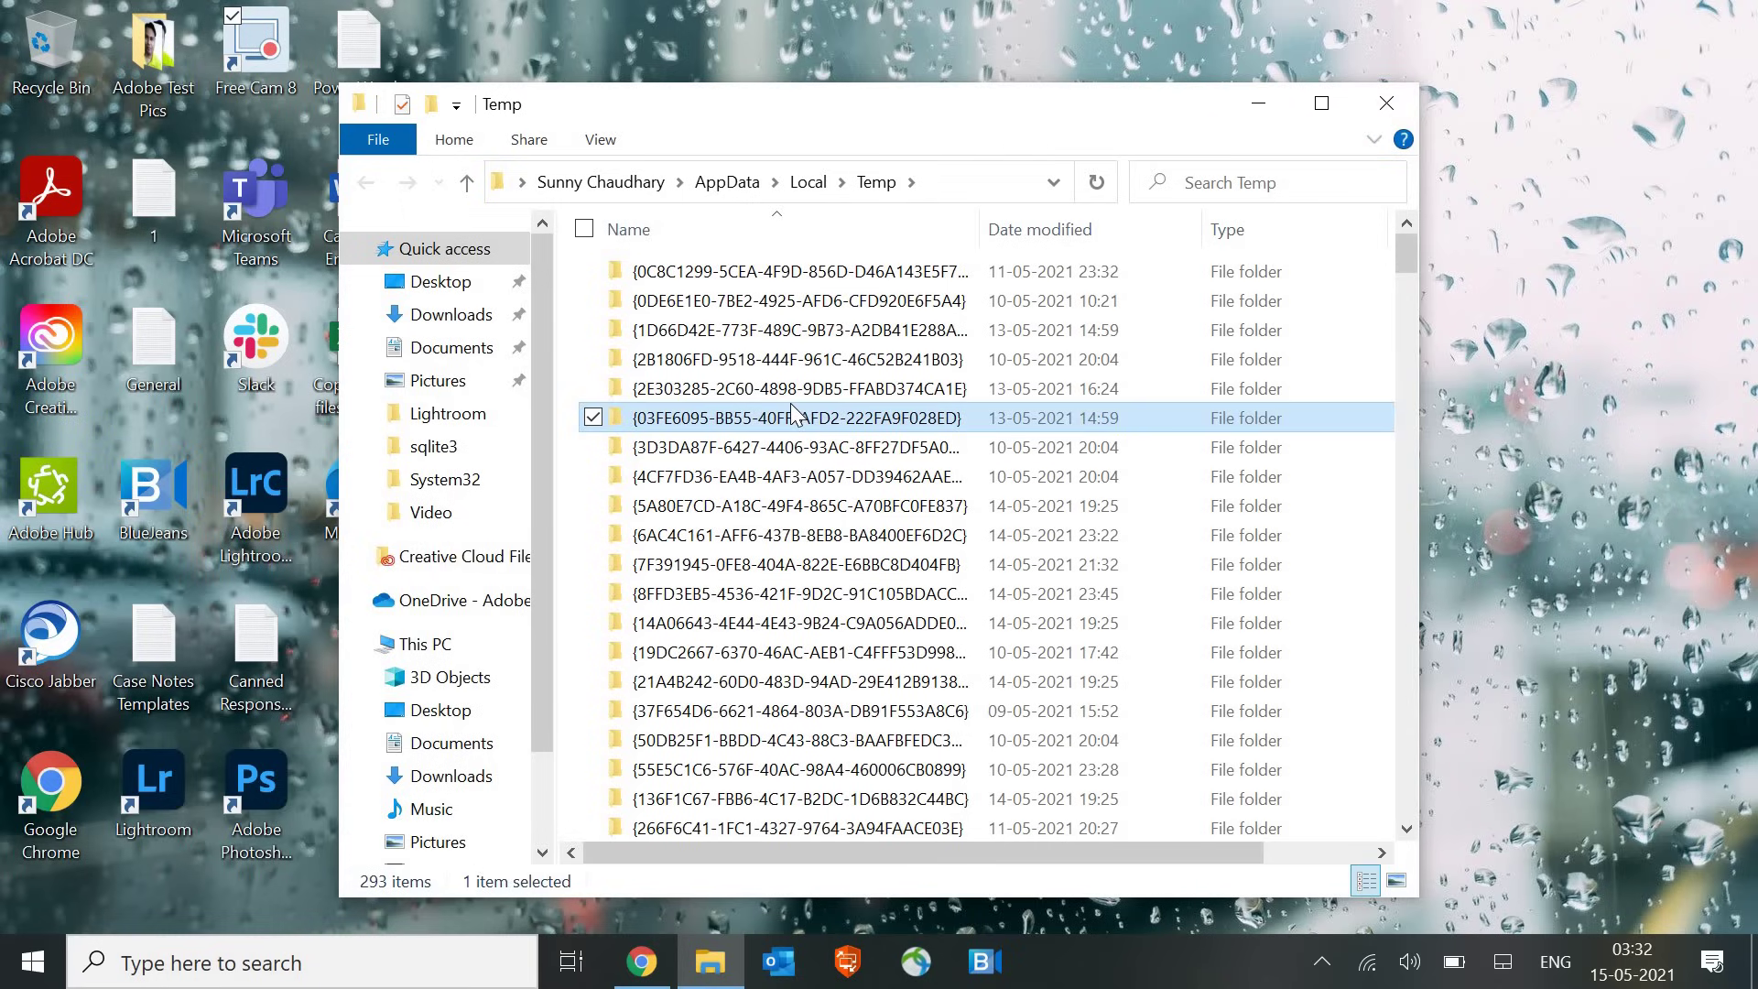
pyautogui.hotkey('ctrl', 'a')
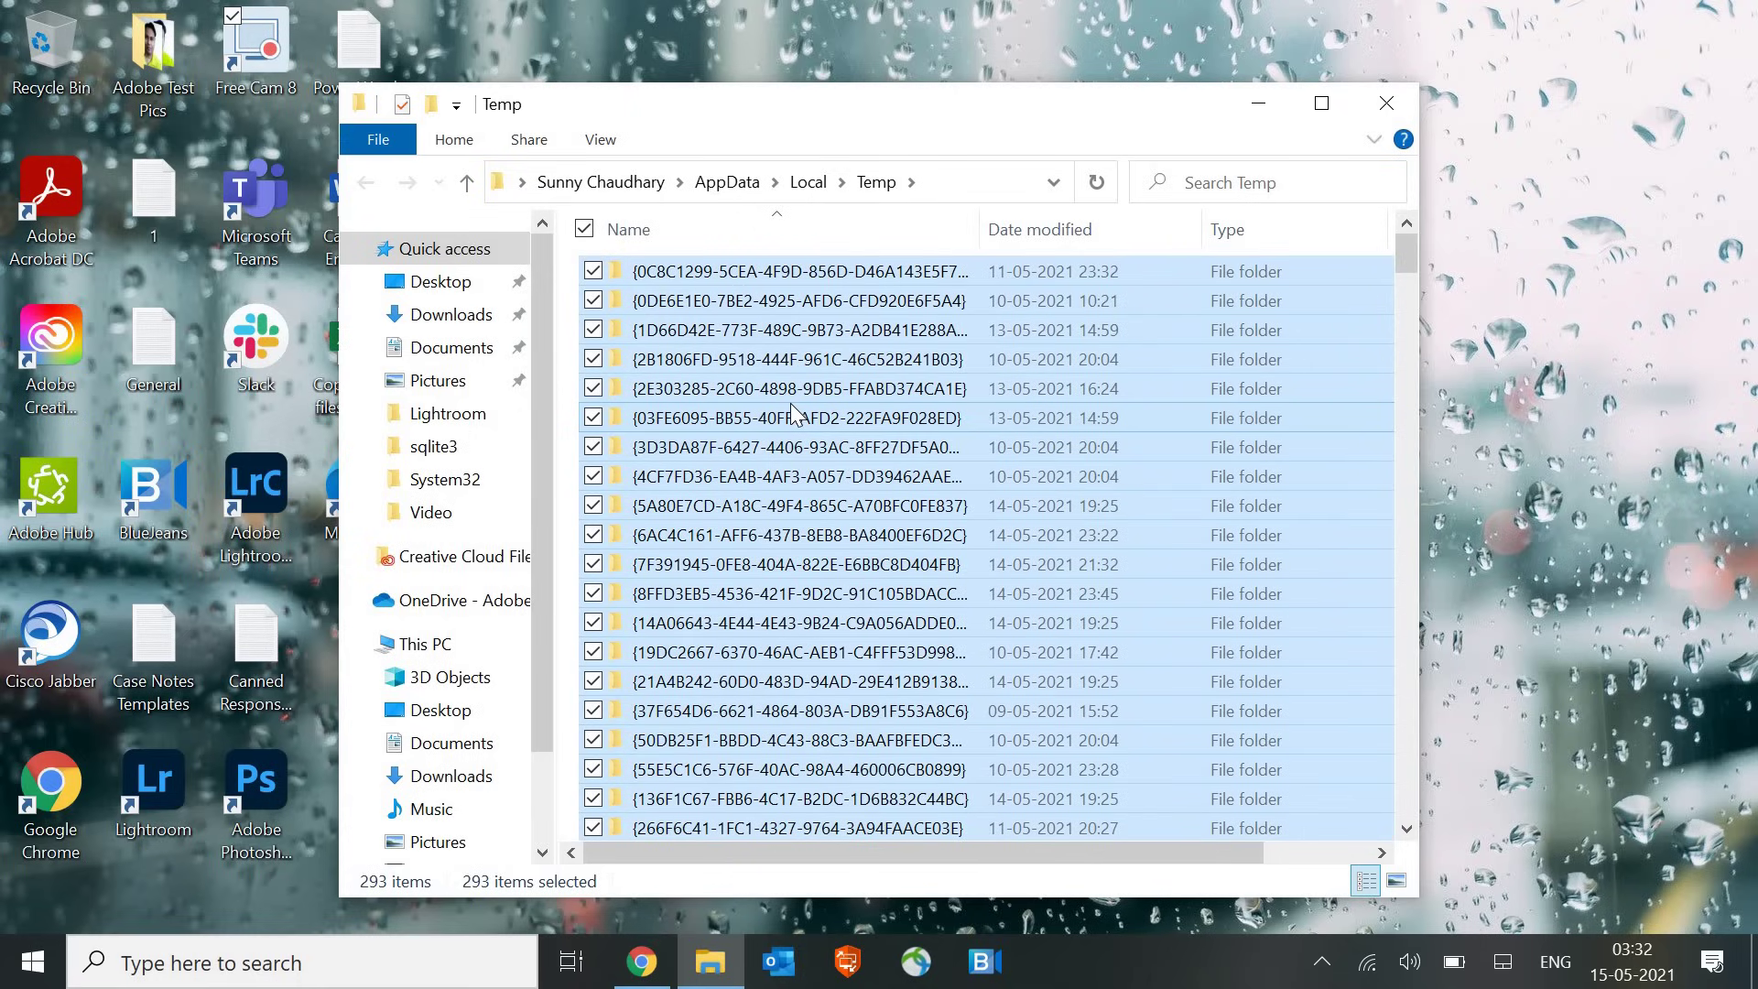
pyautogui.hotkey('shift', 'Delete')
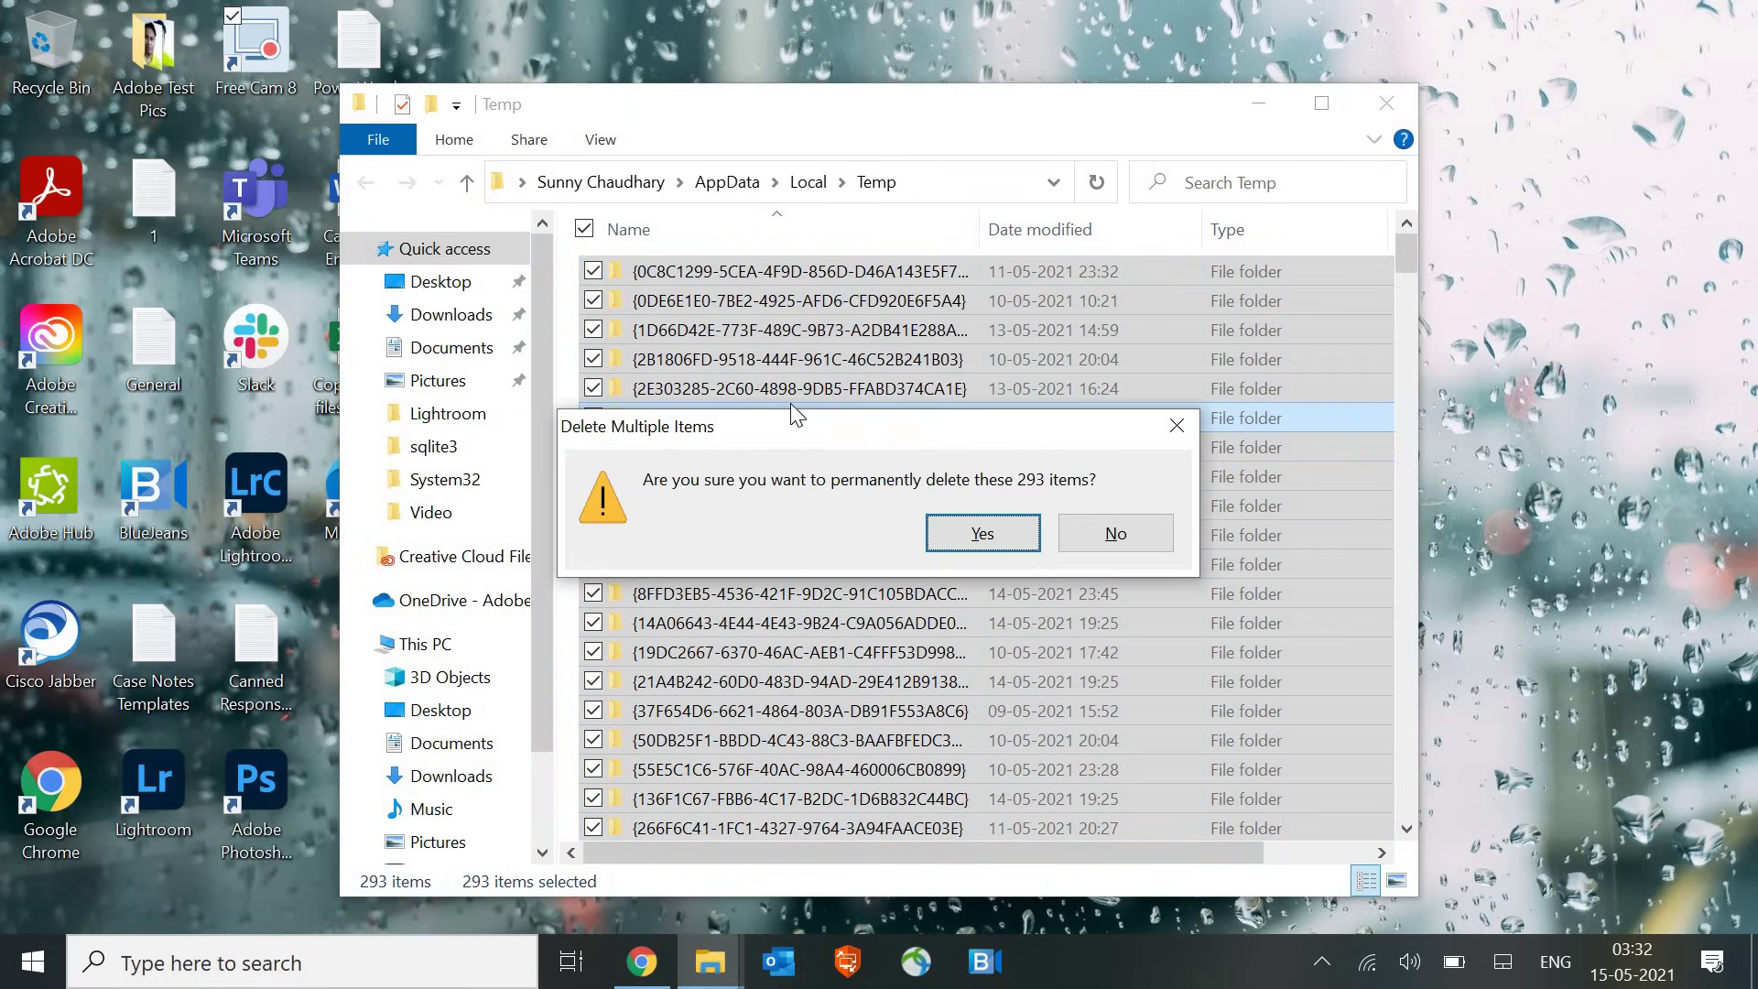
pyautogui.press('Return')
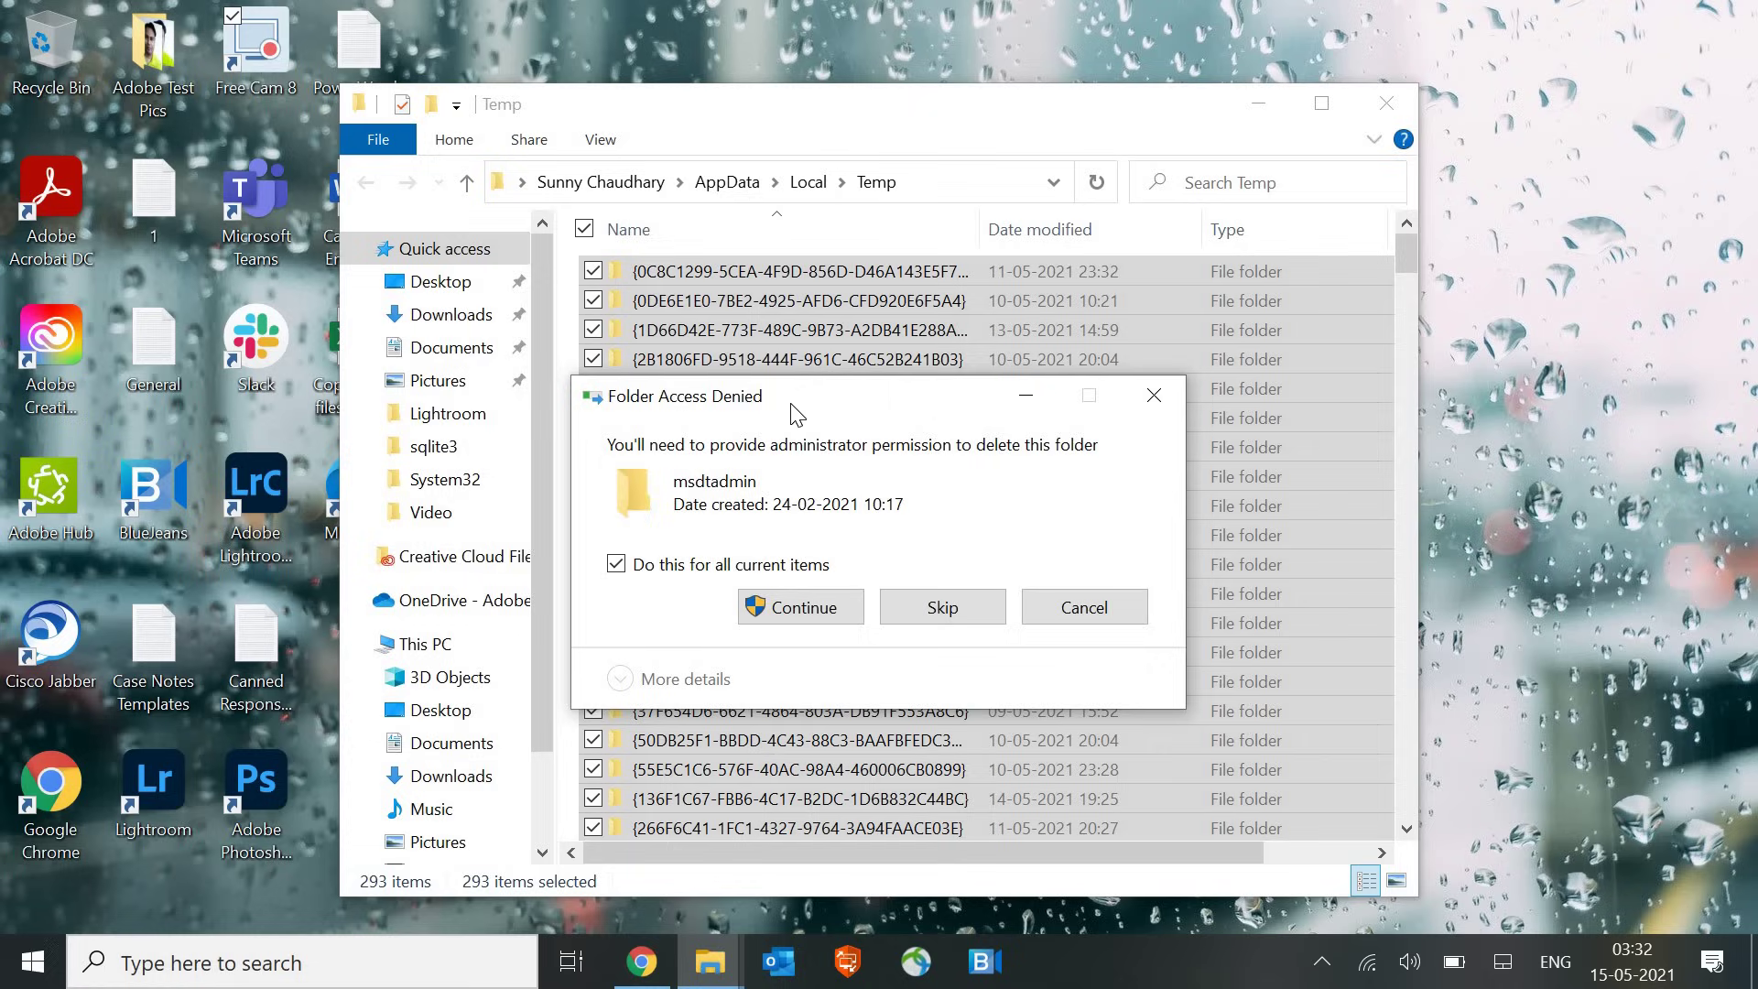
pyautogui.press('Return')
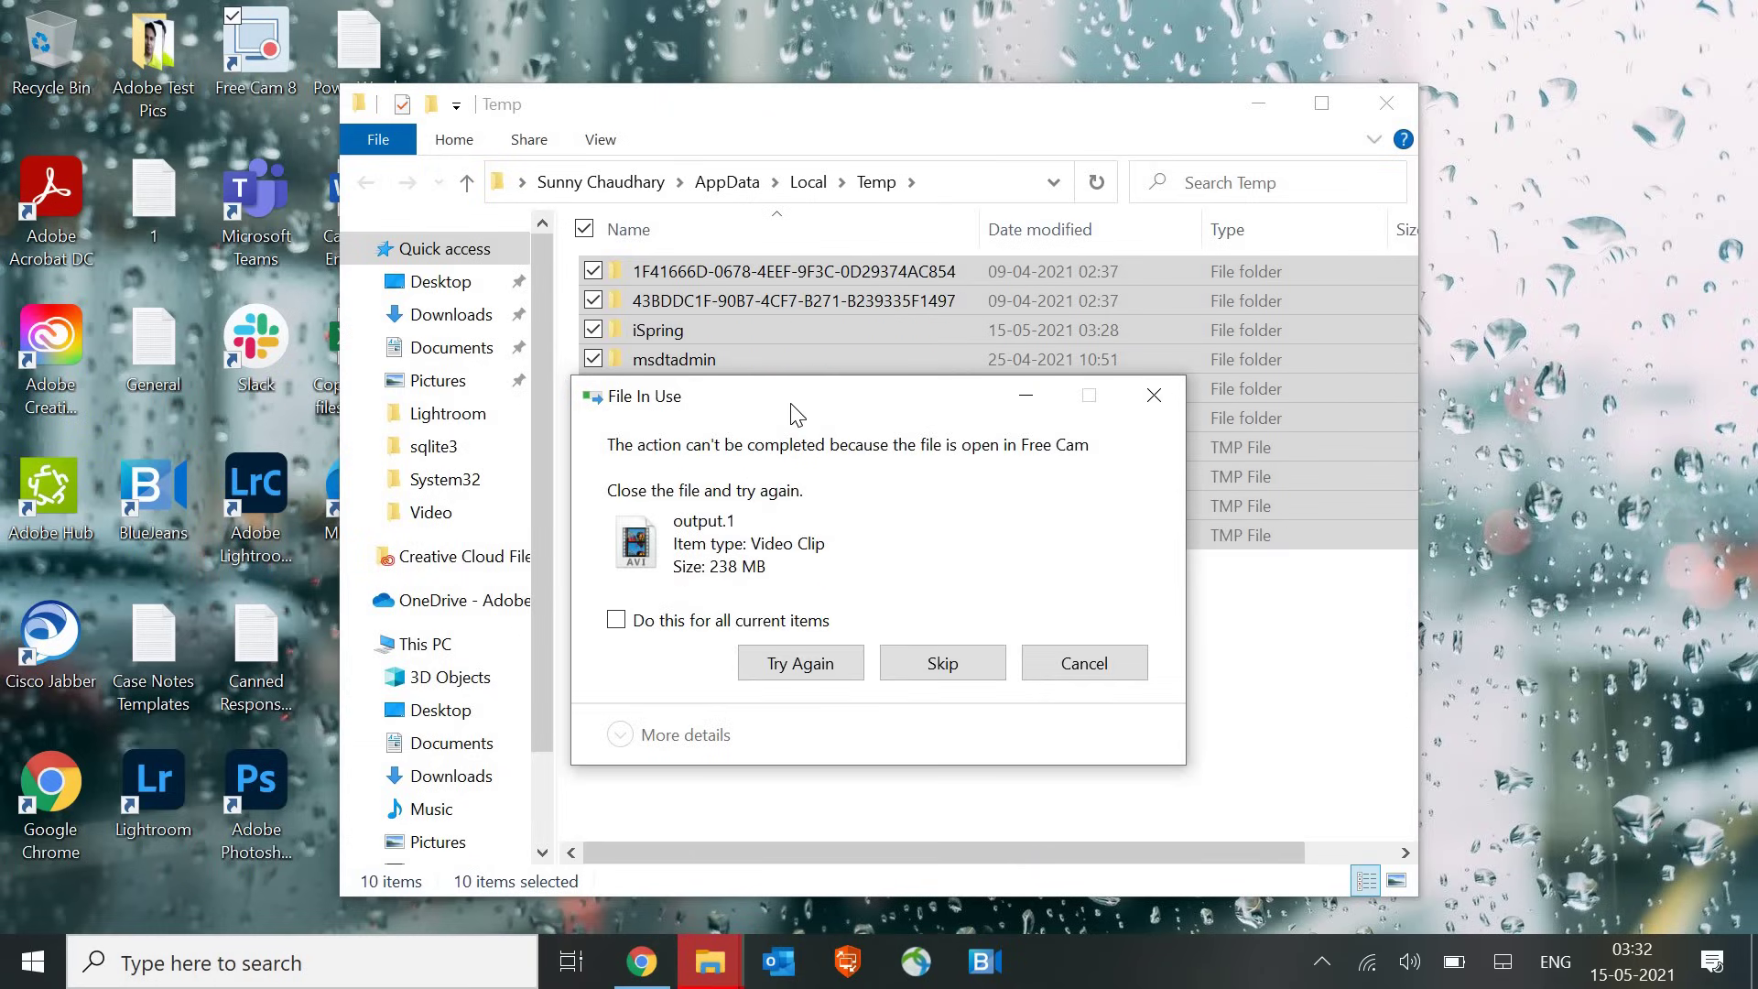
pyautogui.click(943, 663)
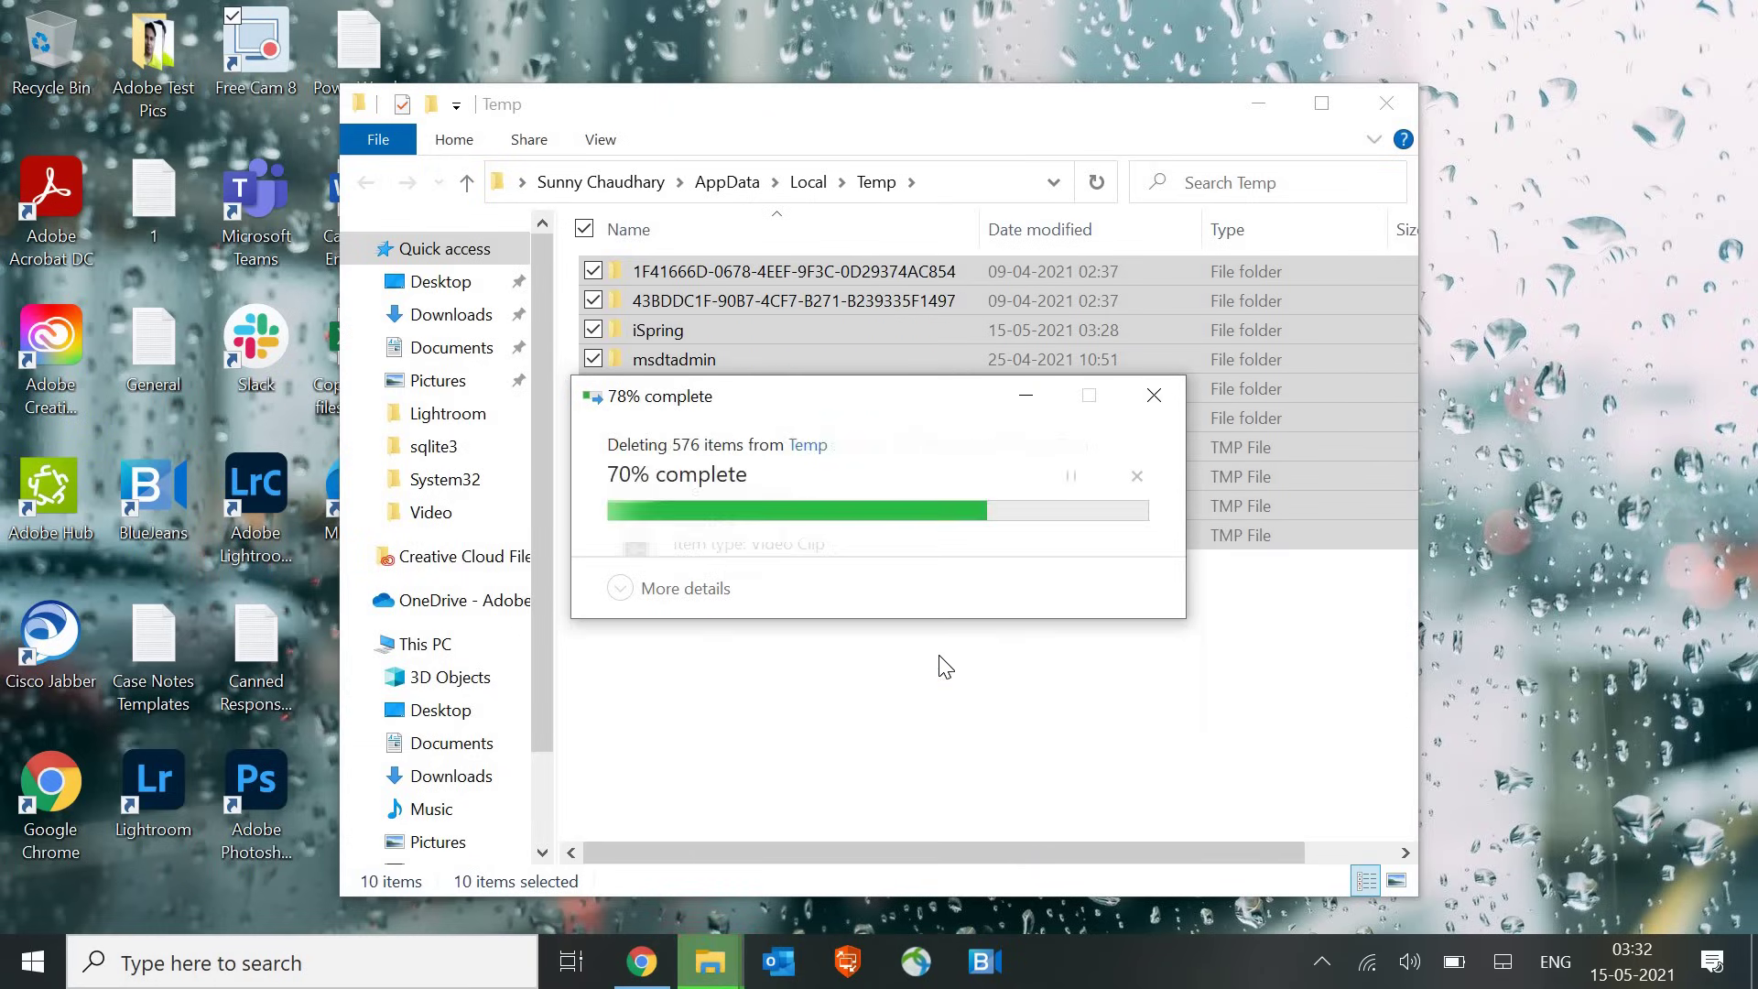
pyautogui.click(651, 621)
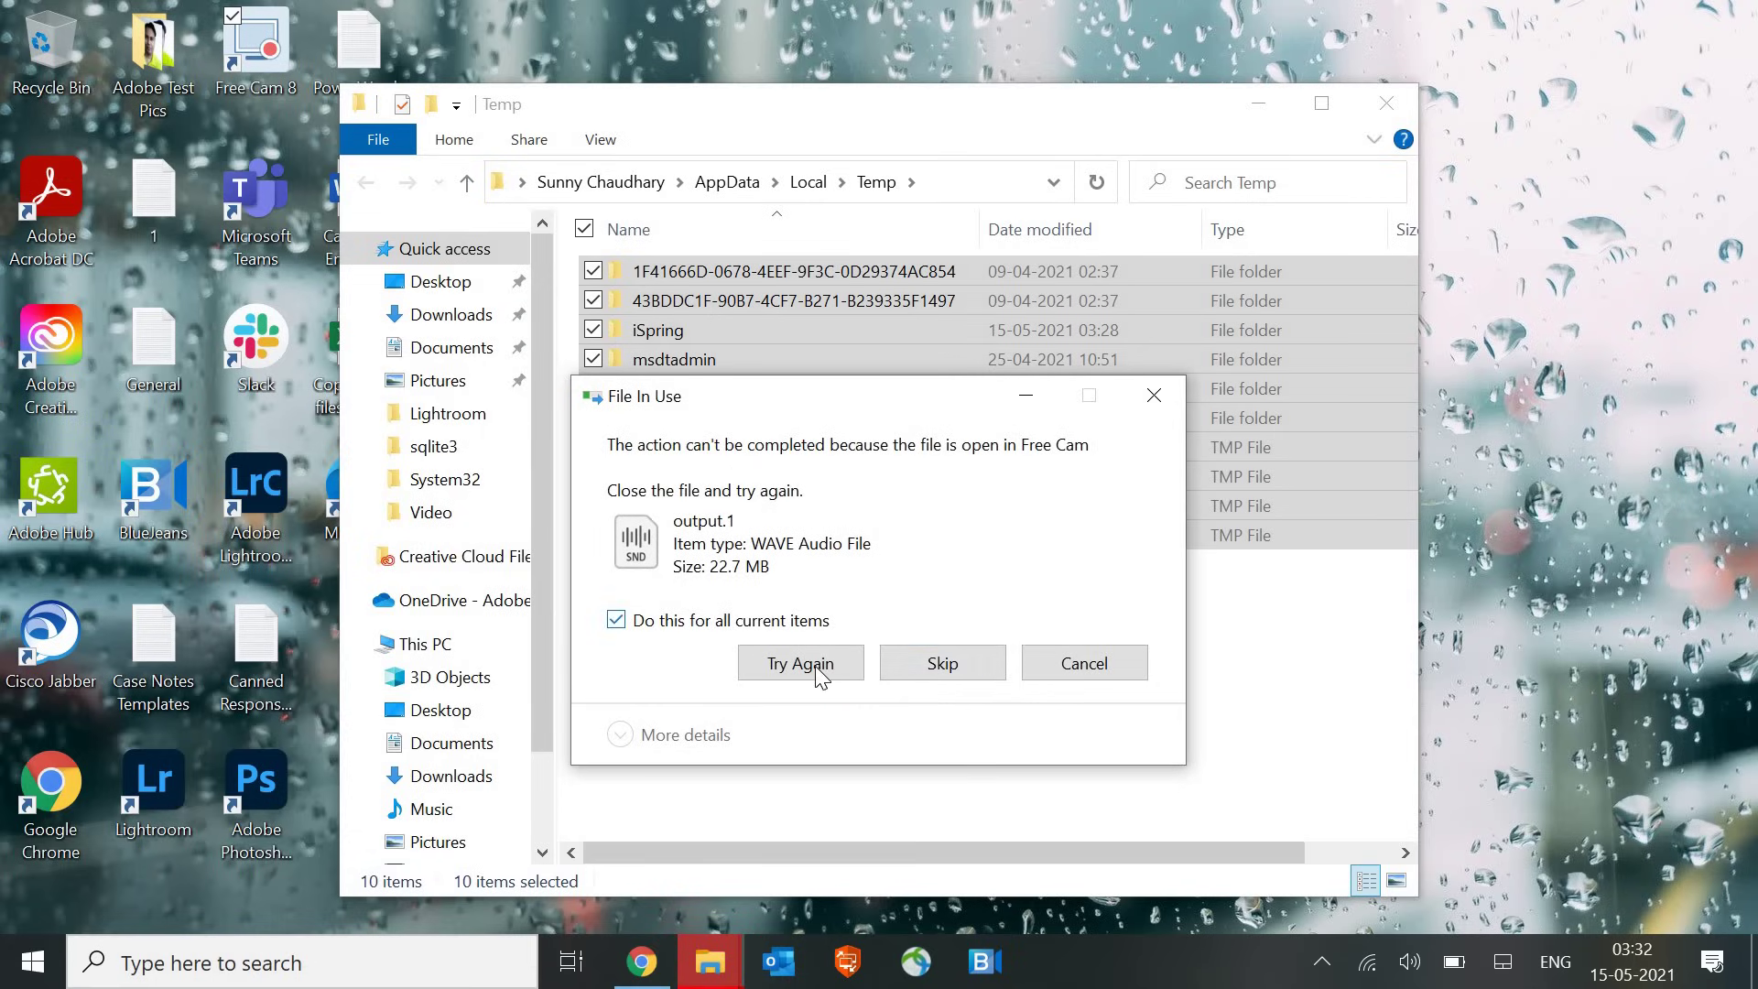
pyautogui.click(941, 669)
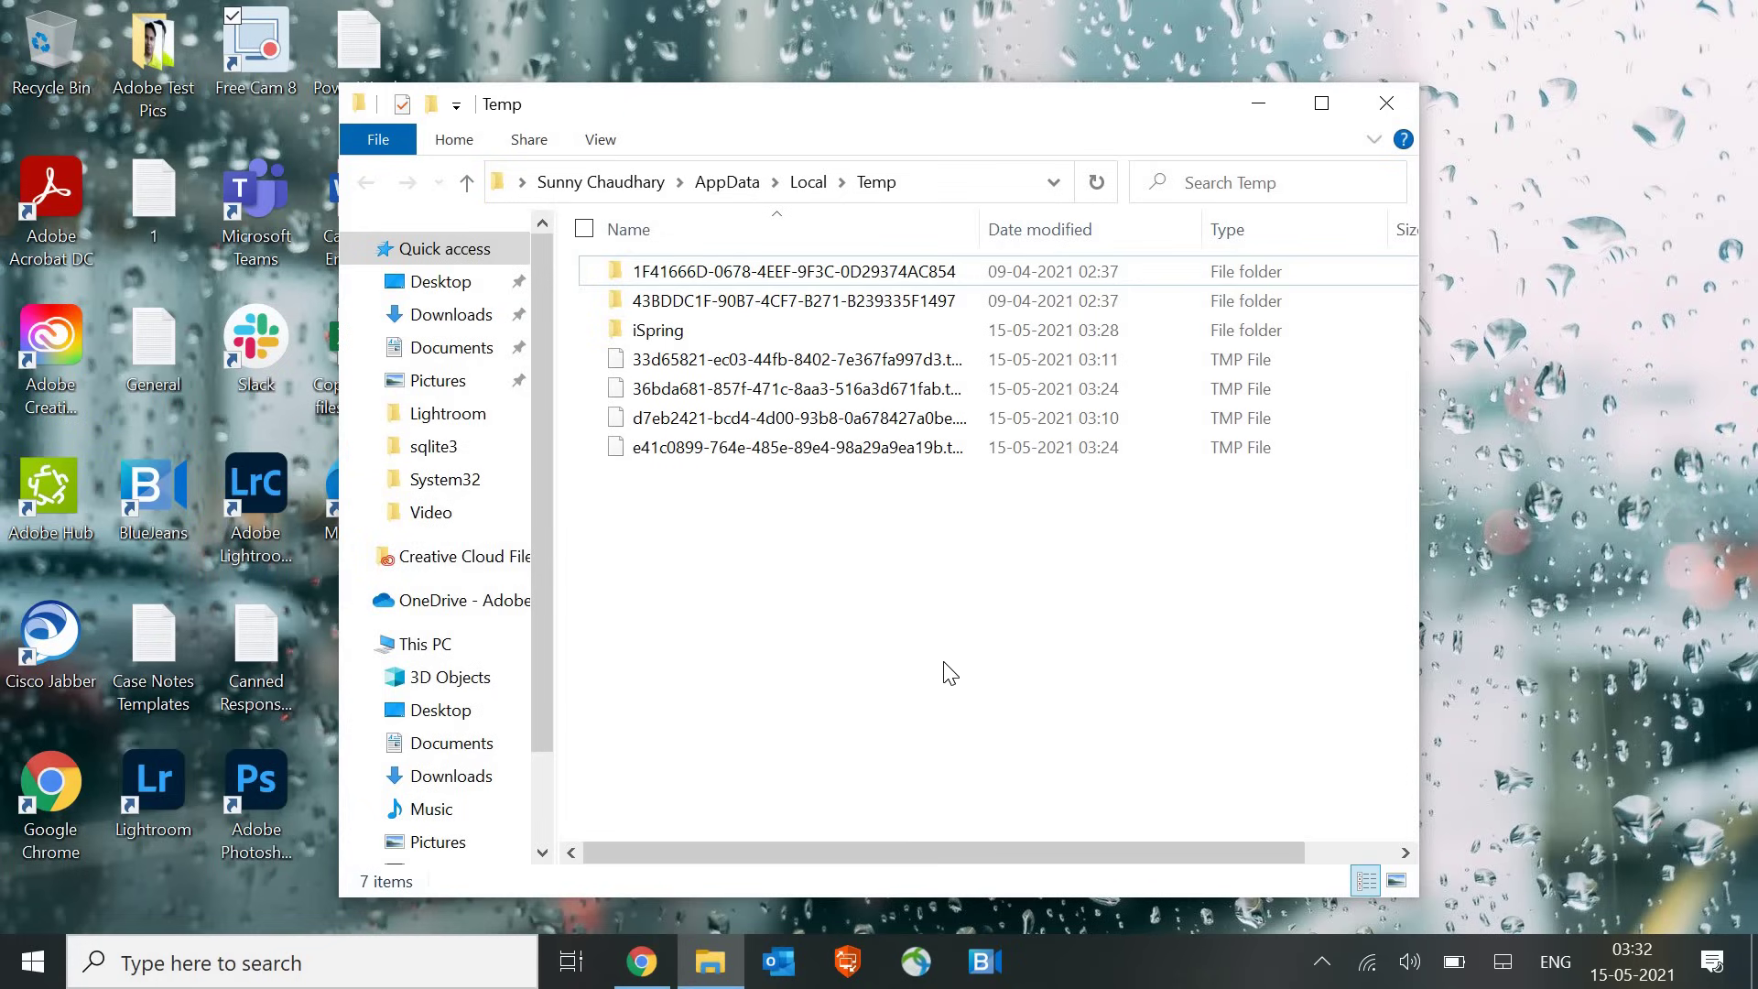
pyautogui.click(1387, 103)
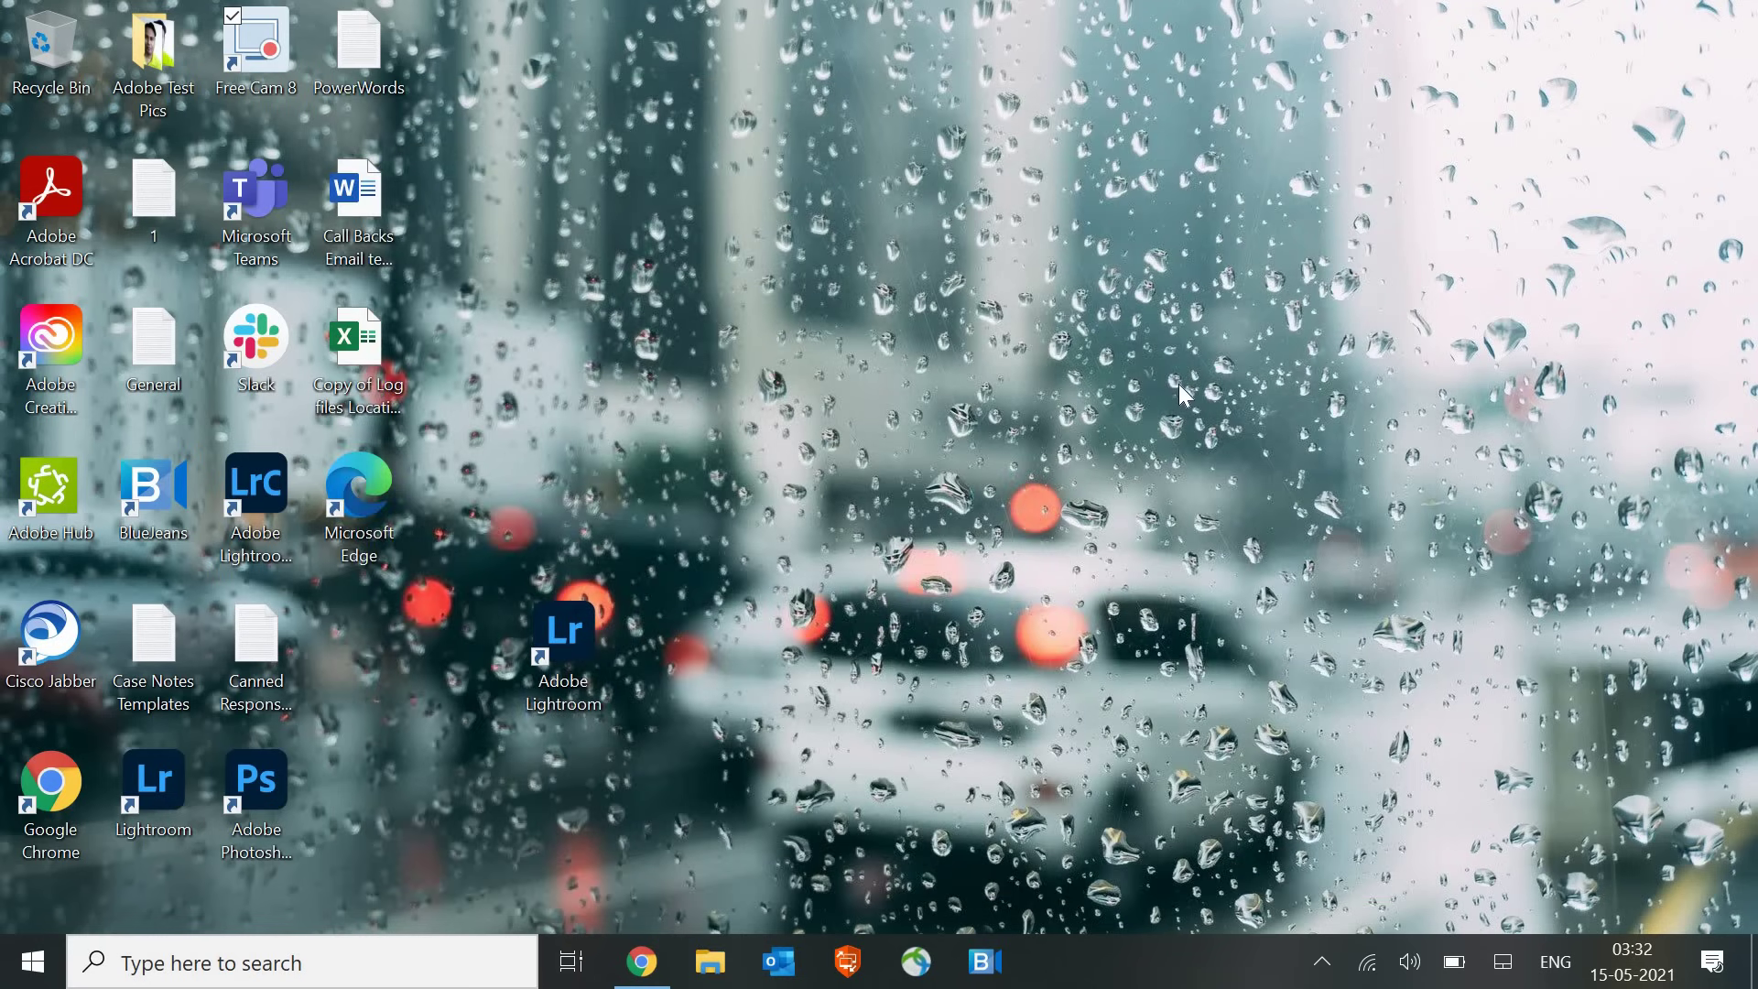
# Run inetcpl.cpl and accept the LAN settings unchanged: automatic detection on, no proxy server
pyautogui.press('super+r')
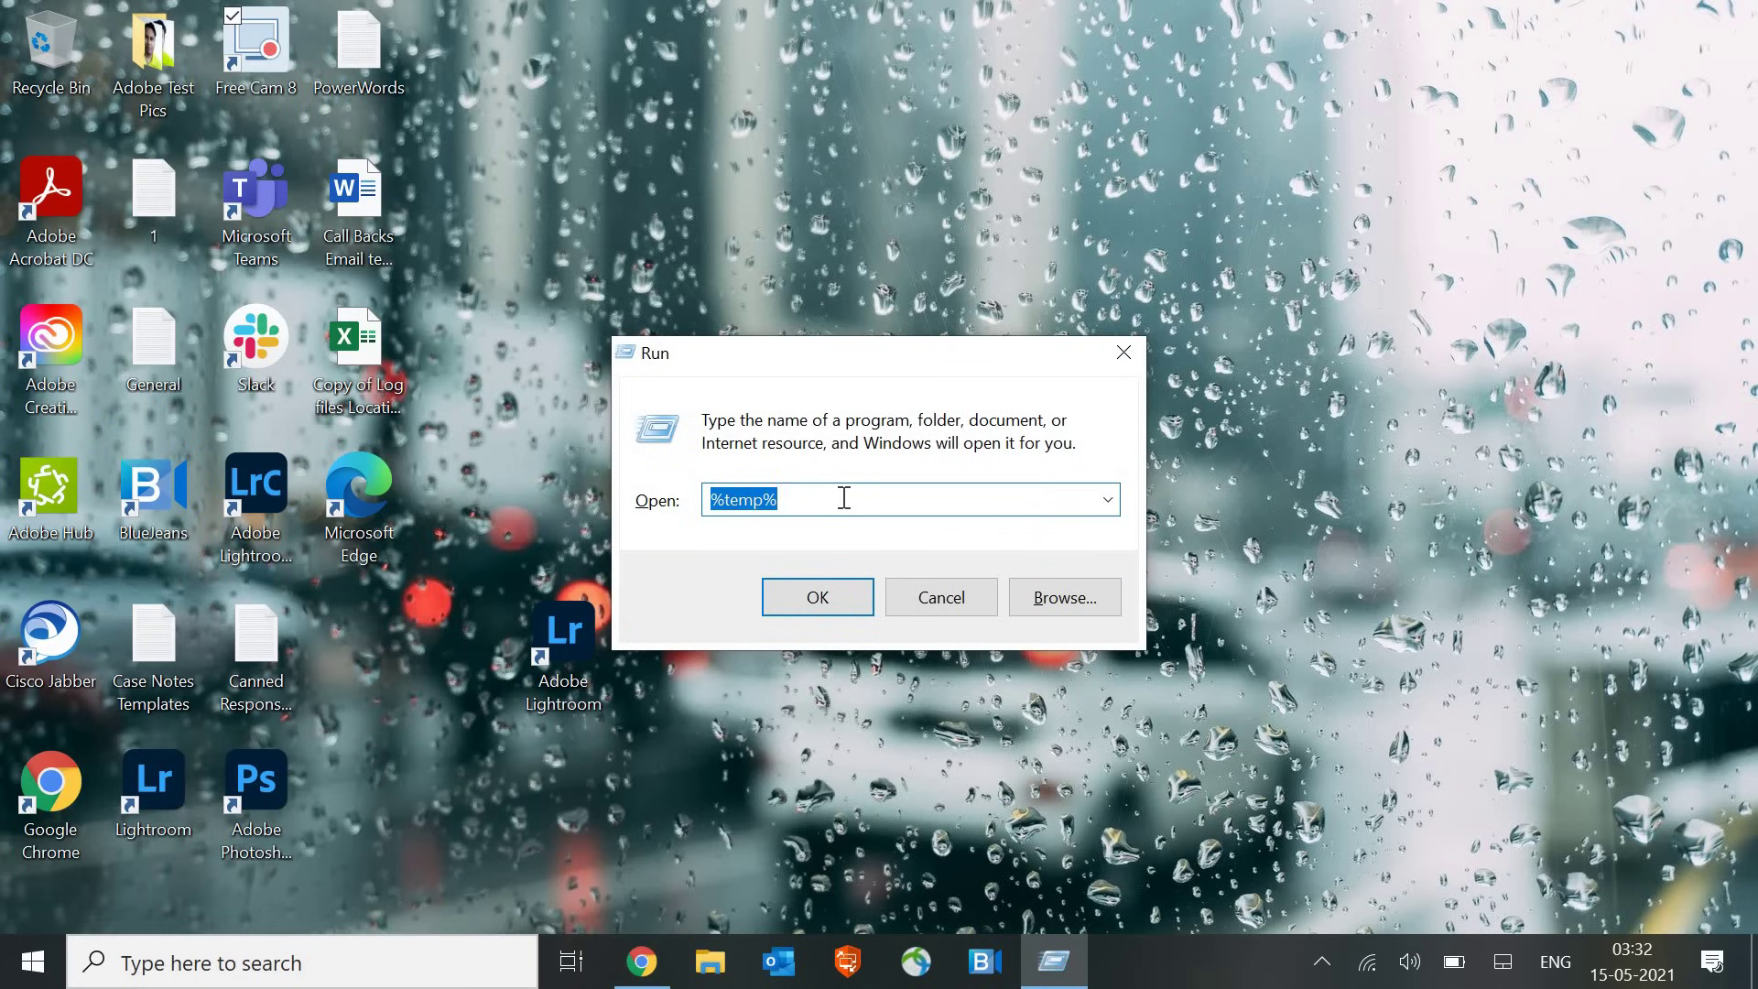
pyautogui.write('inetc')
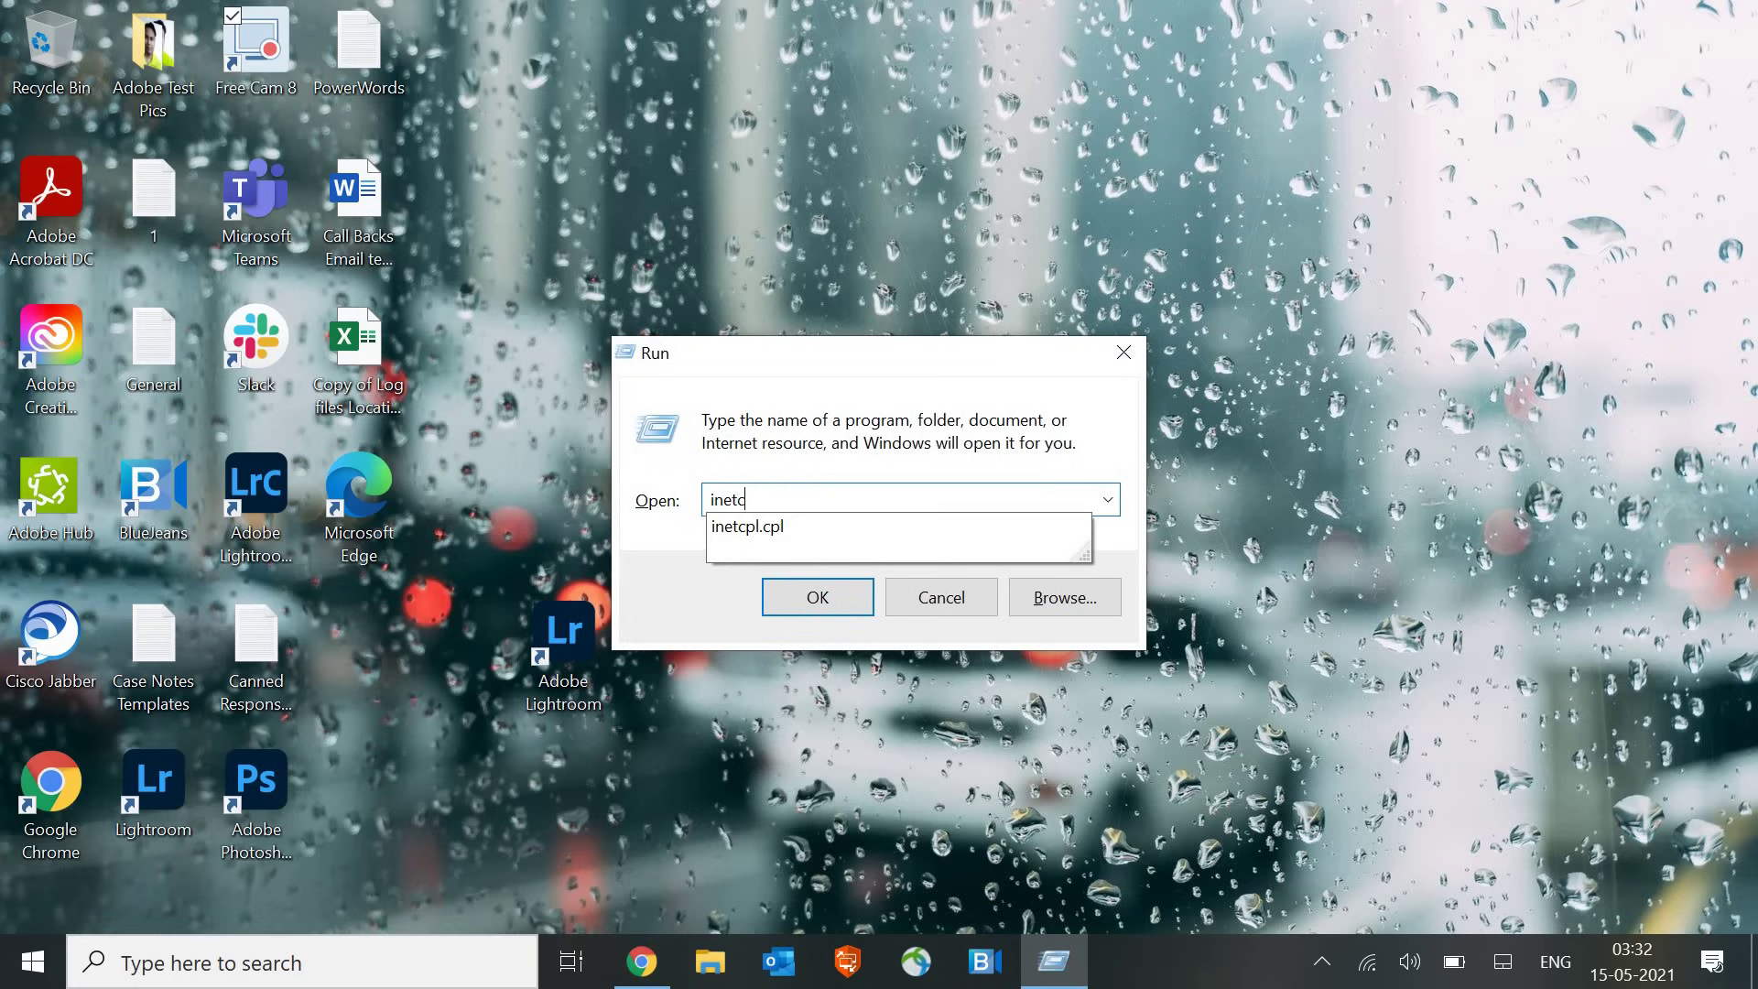
pyautogui.press('Down')
pyautogui.press('Return')
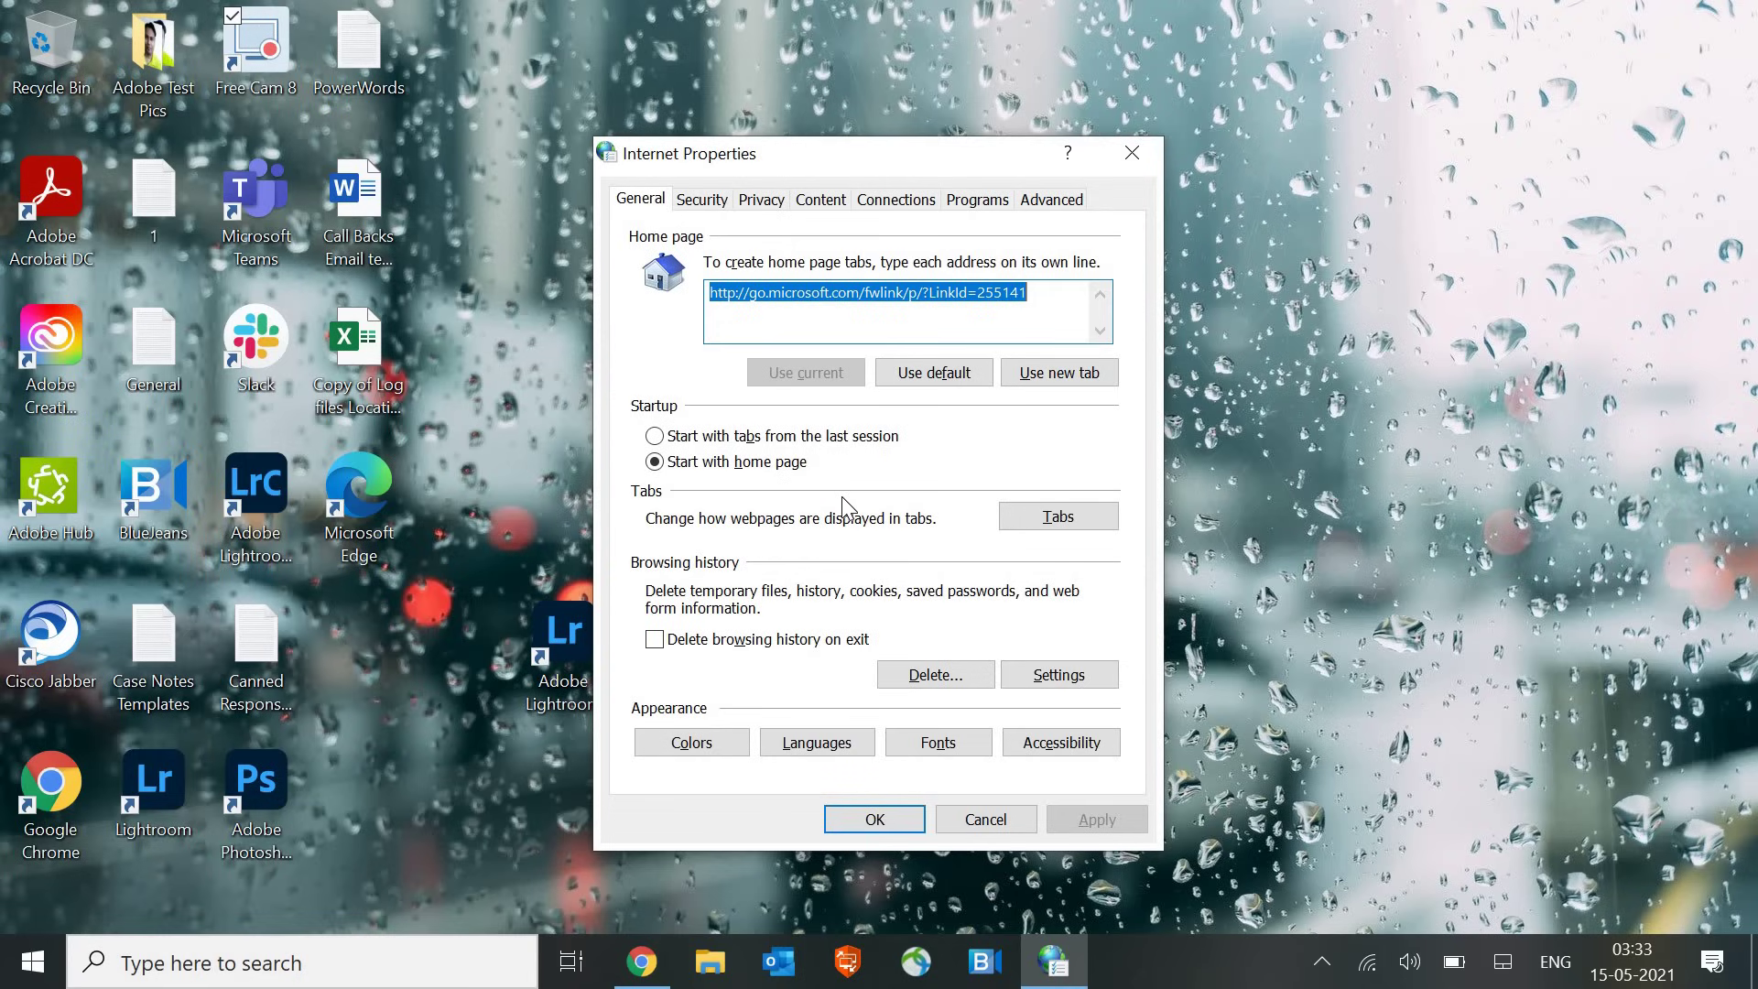
pyautogui.click(898, 203)
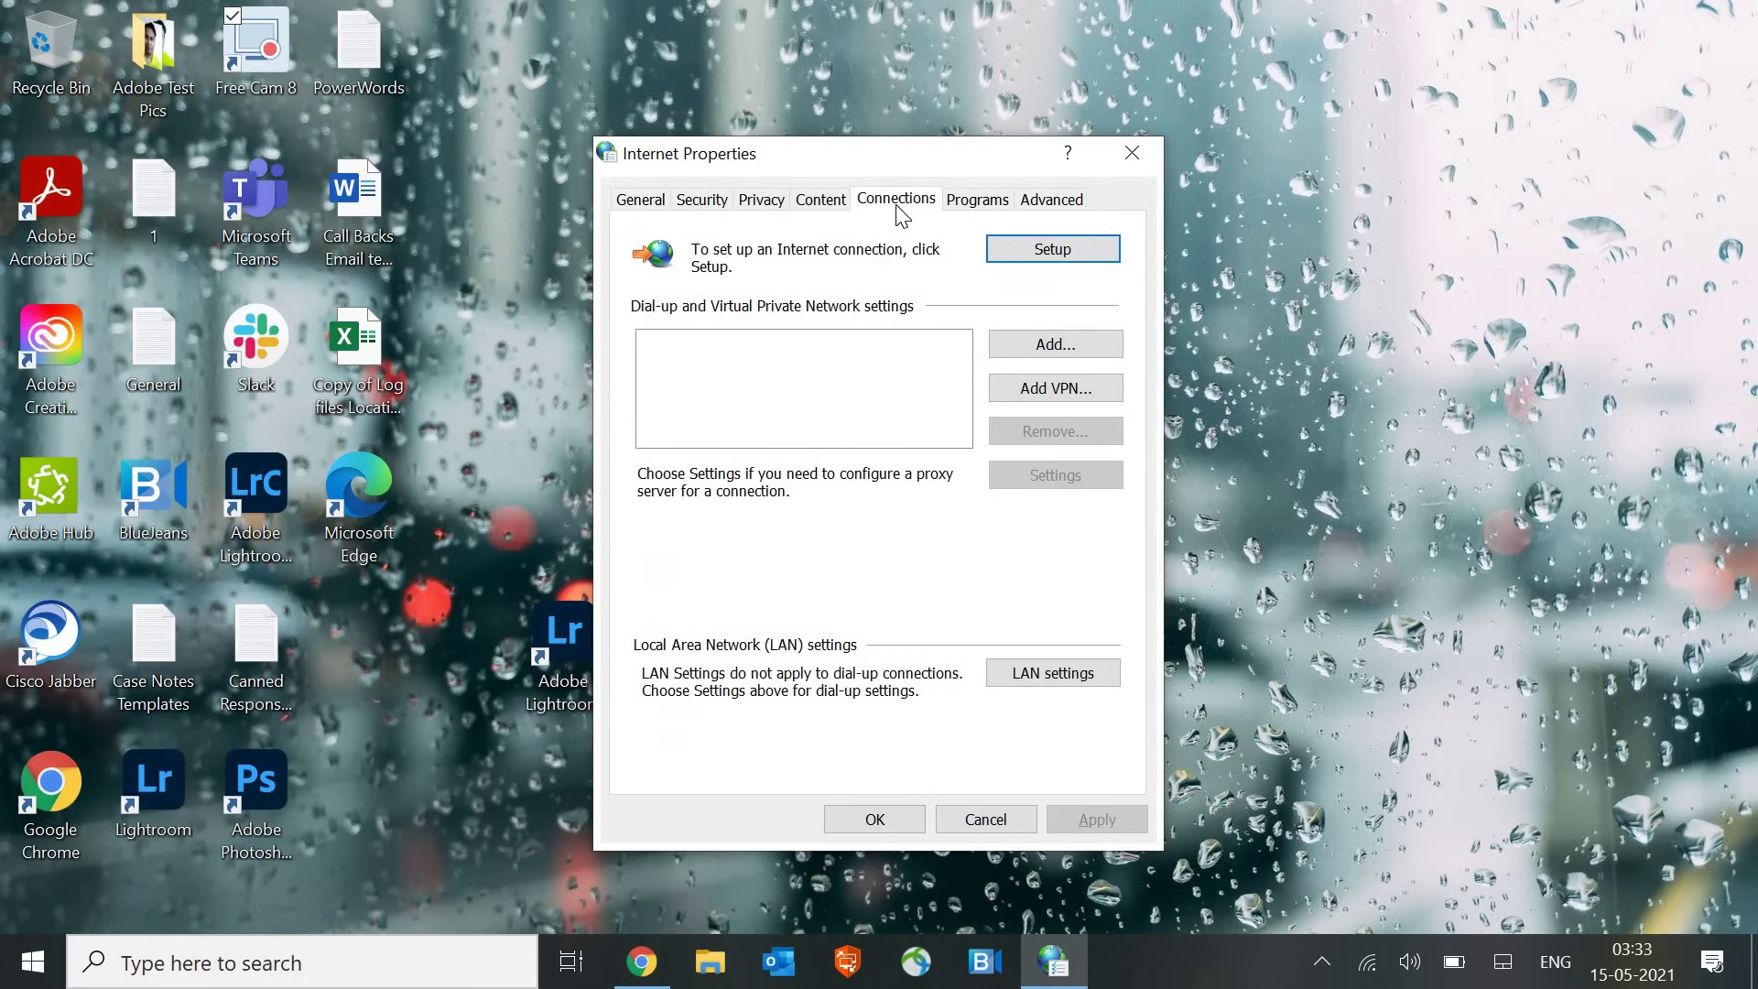
pyautogui.click(1017, 678)
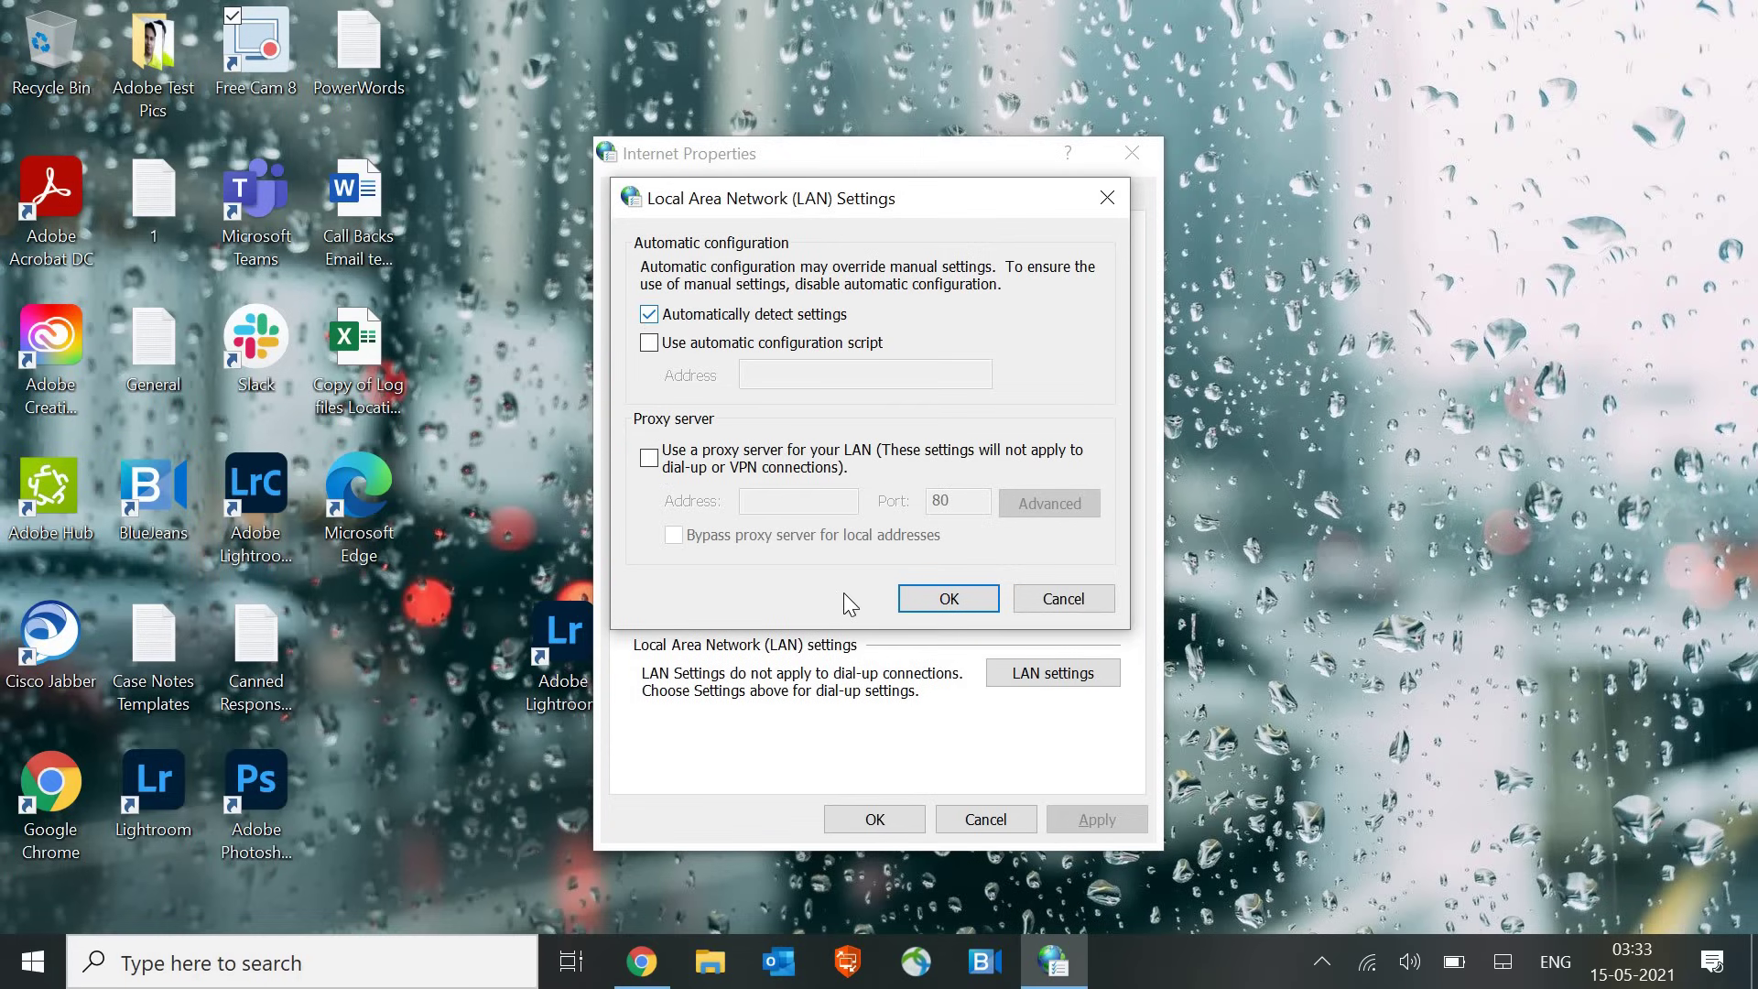
pyautogui.click(925, 599)
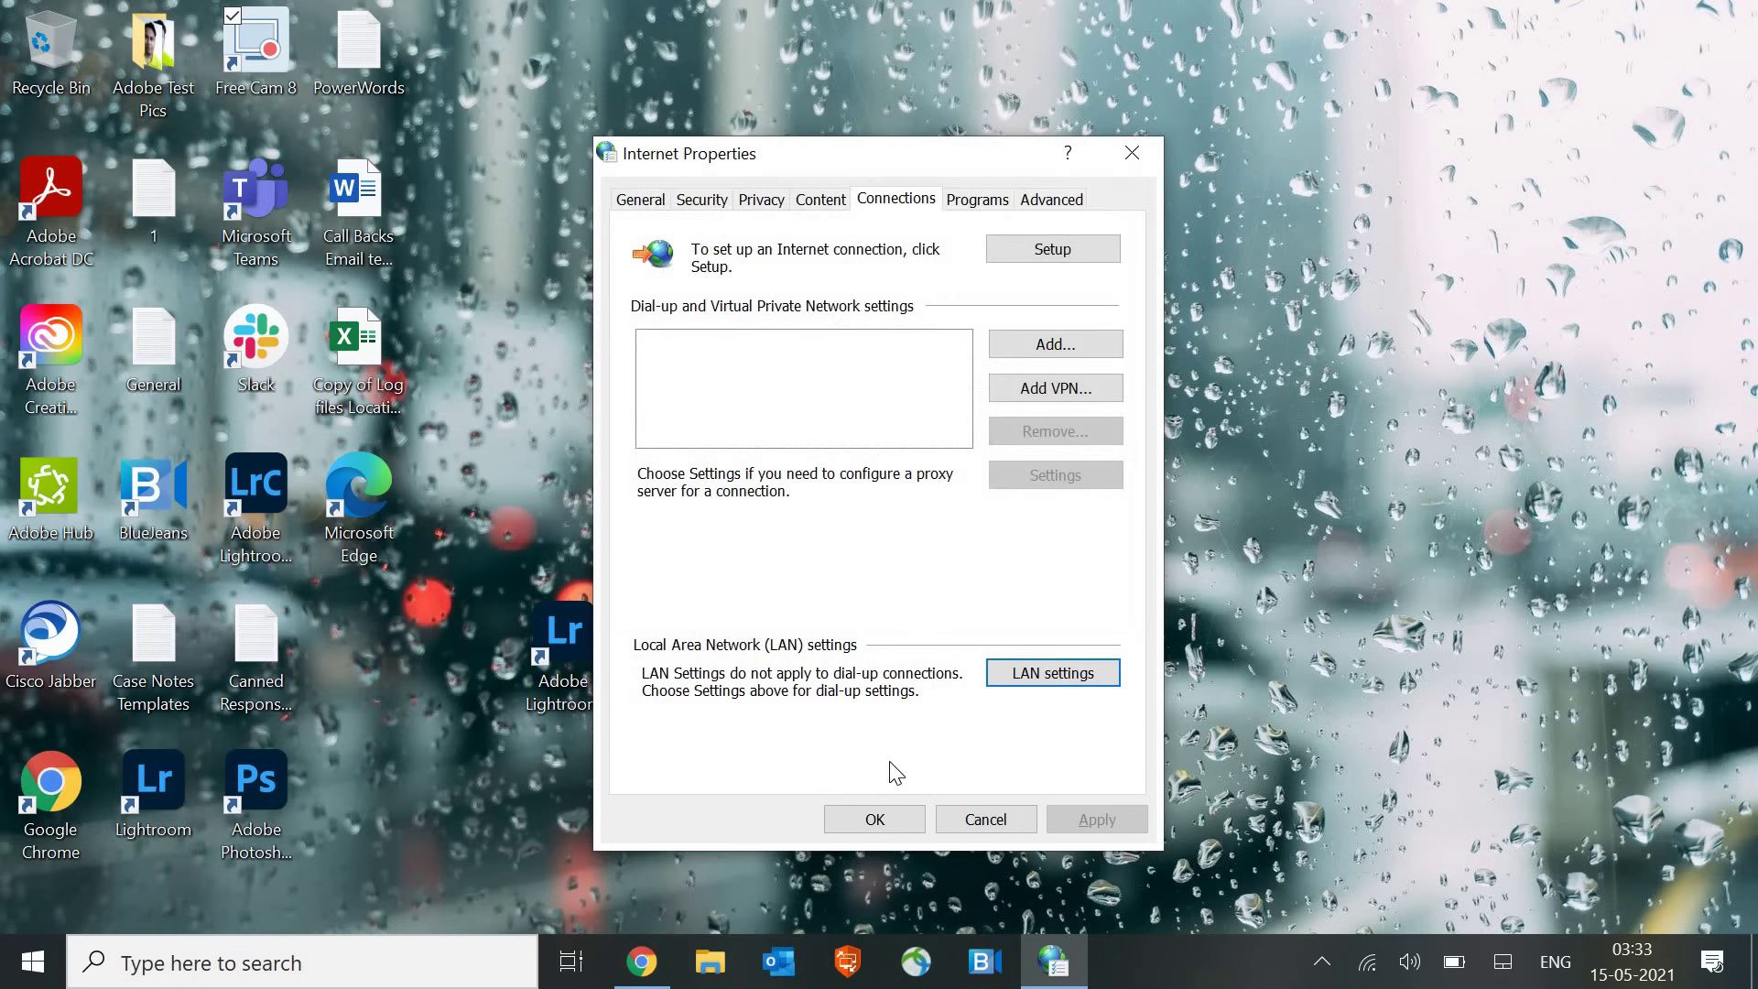
pyautogui.click(882, 824)
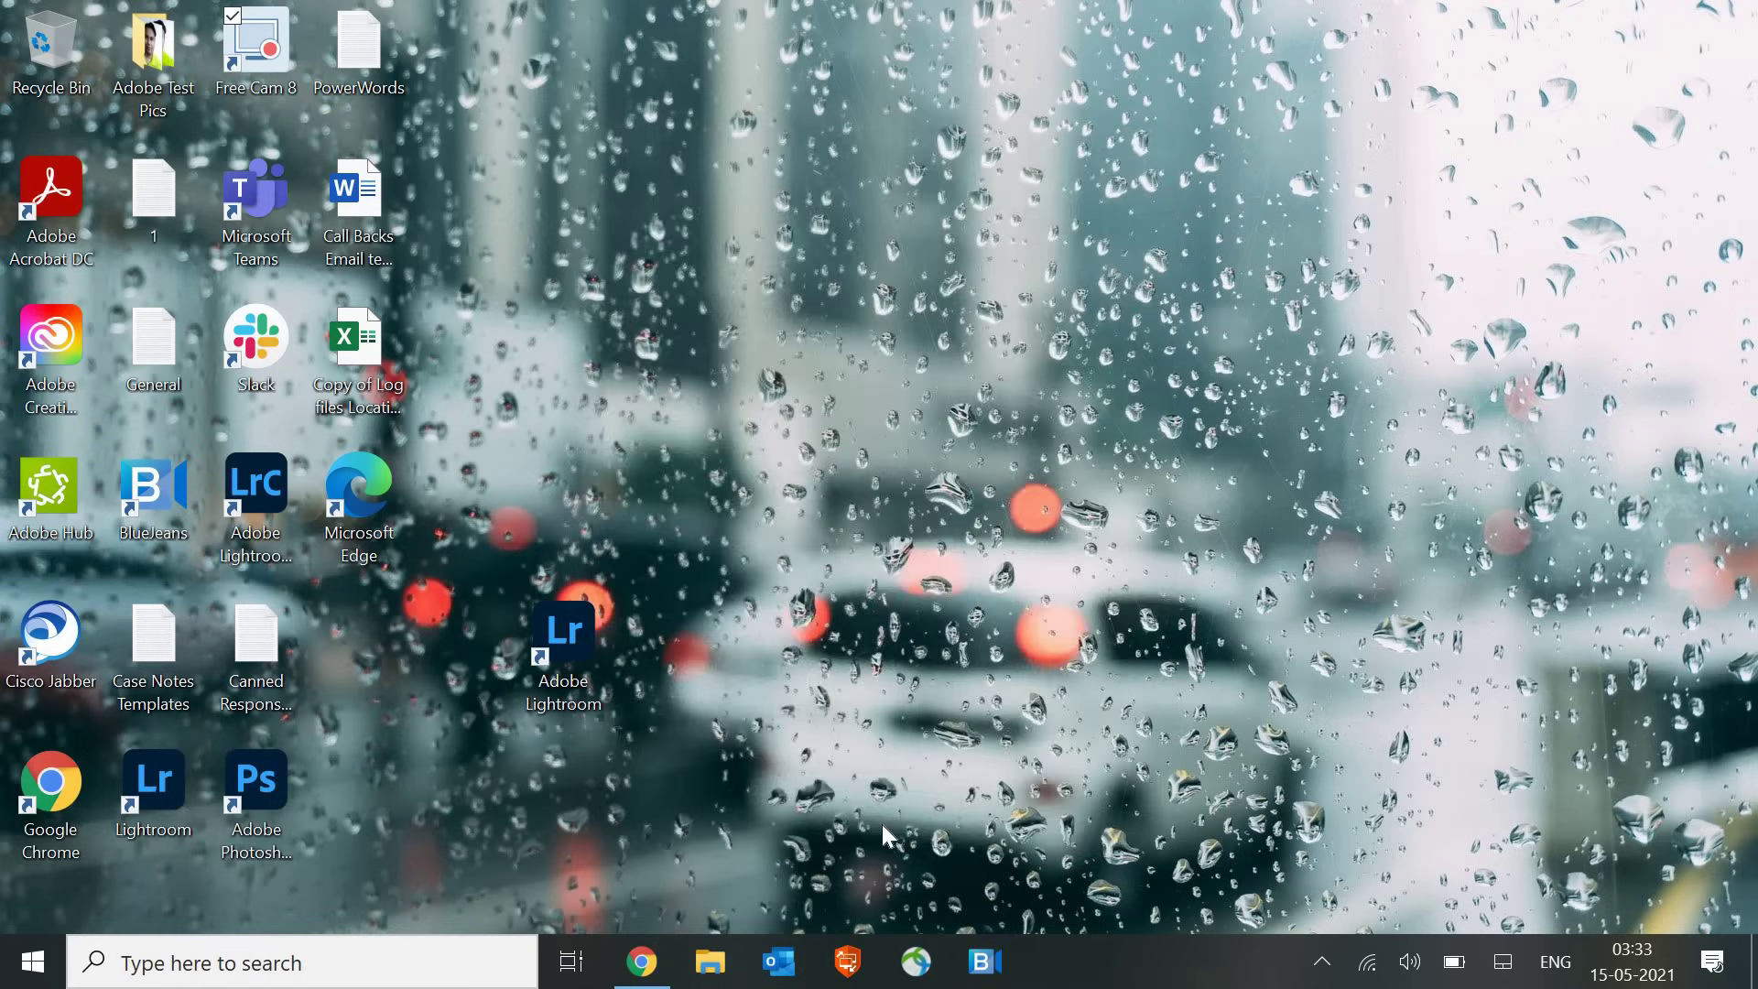
# Restore advanced settings and reset Internet Explorer with Delete personal settings ticked
pyautogui.press('super+r')
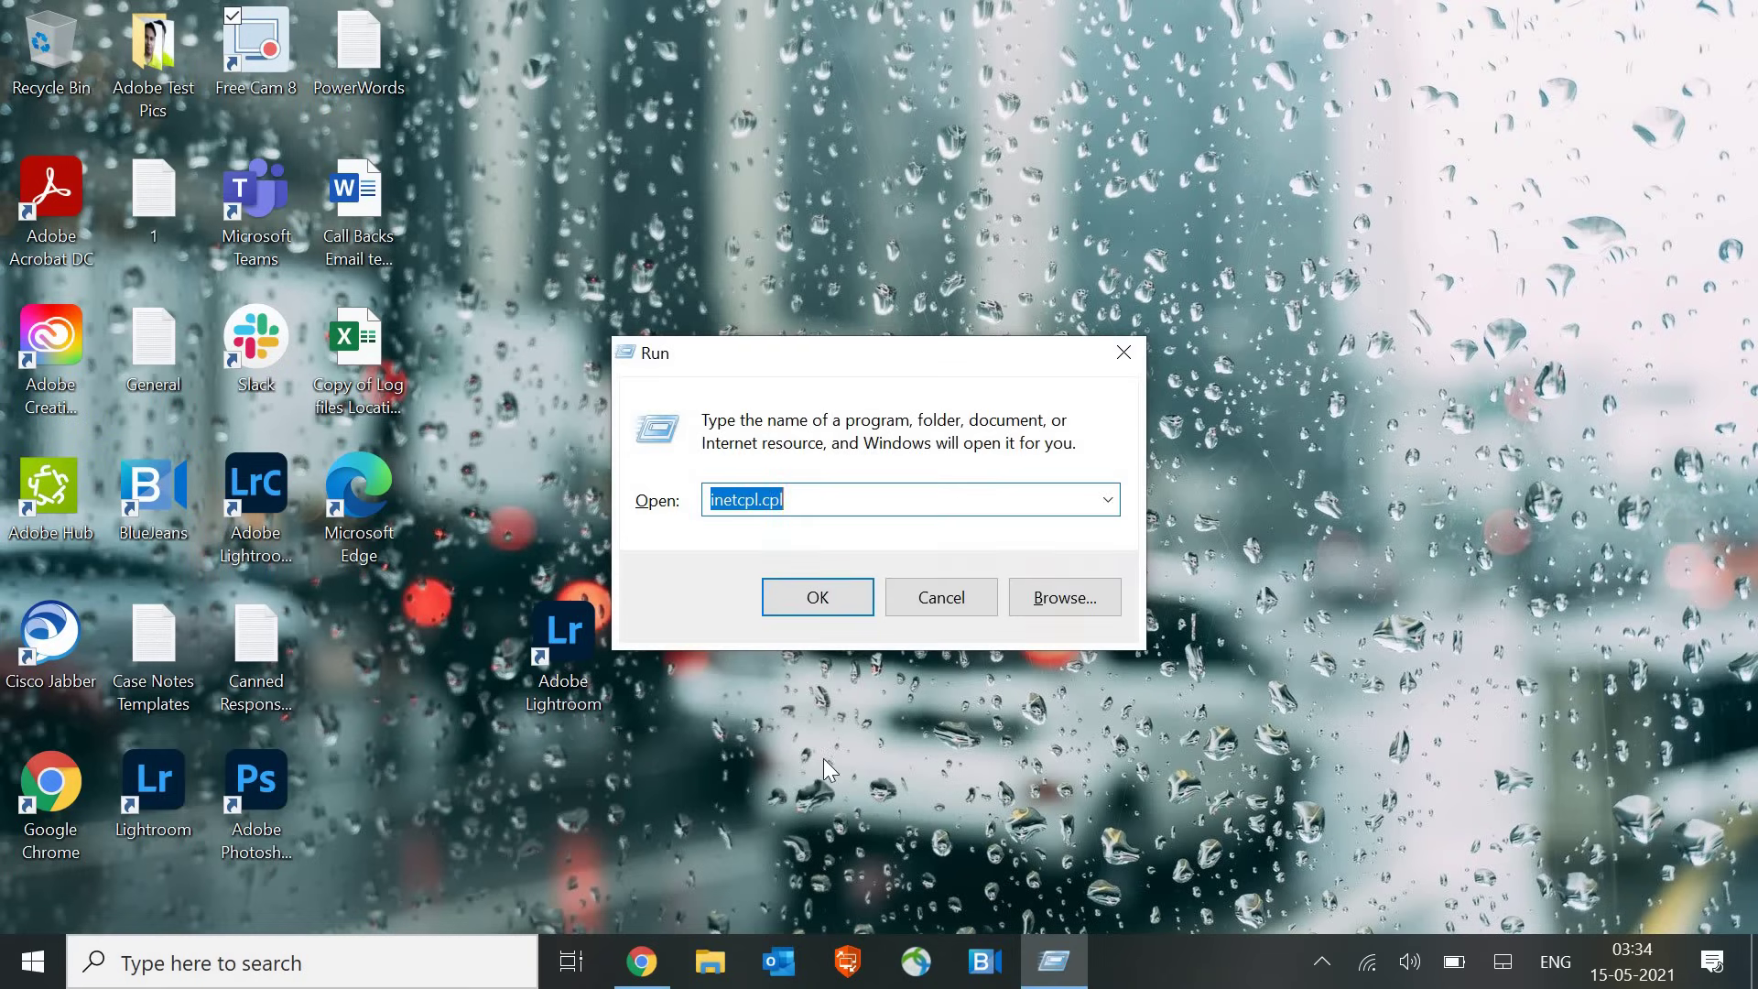
pyautogui.click(835, 597)
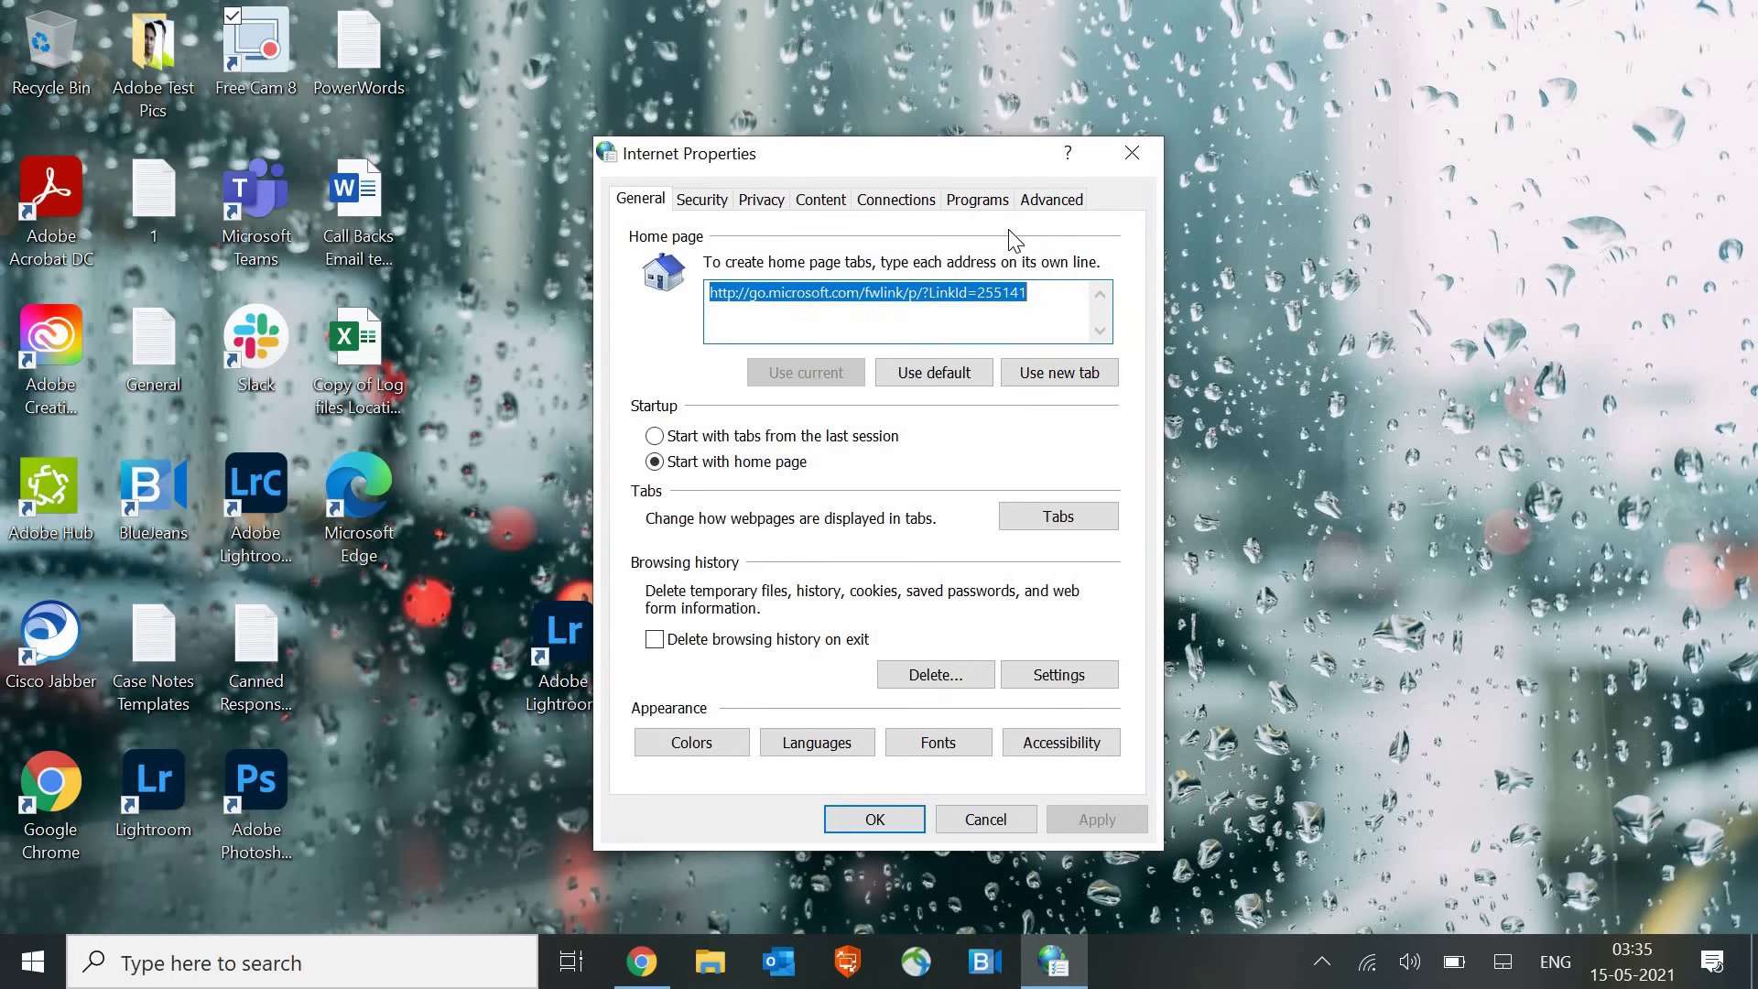
pyautogui.click(1048, 202)
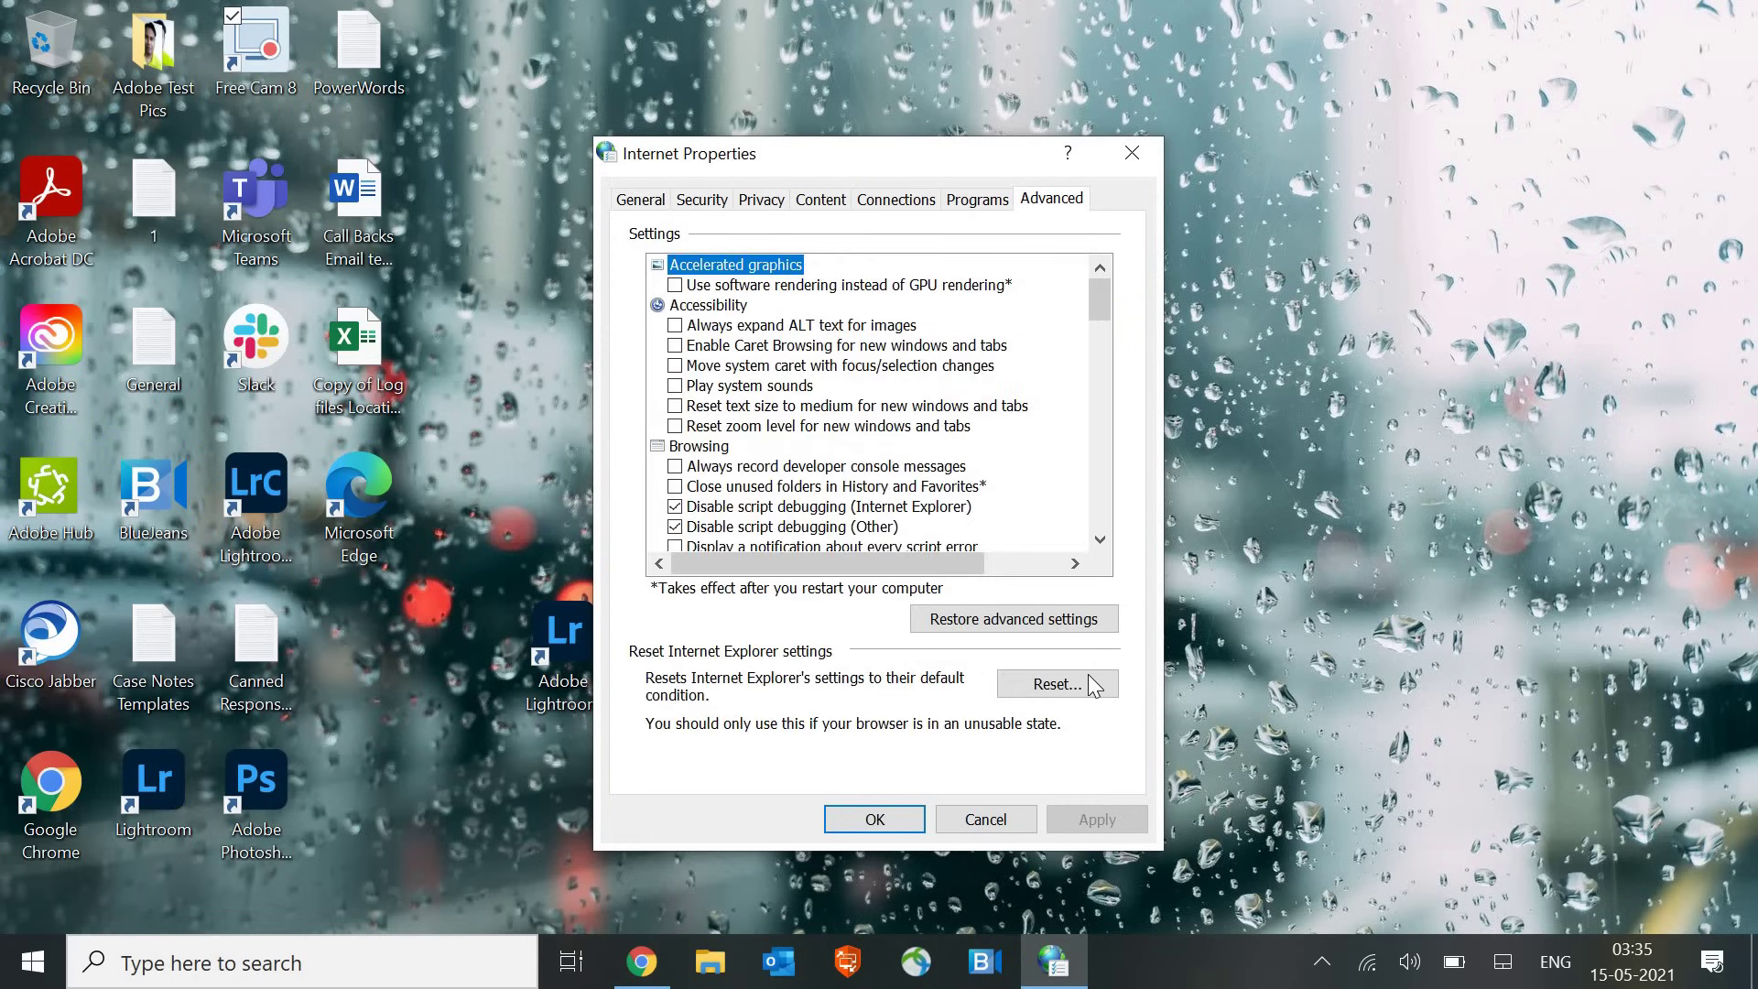
pyautogui.click(988, 619)
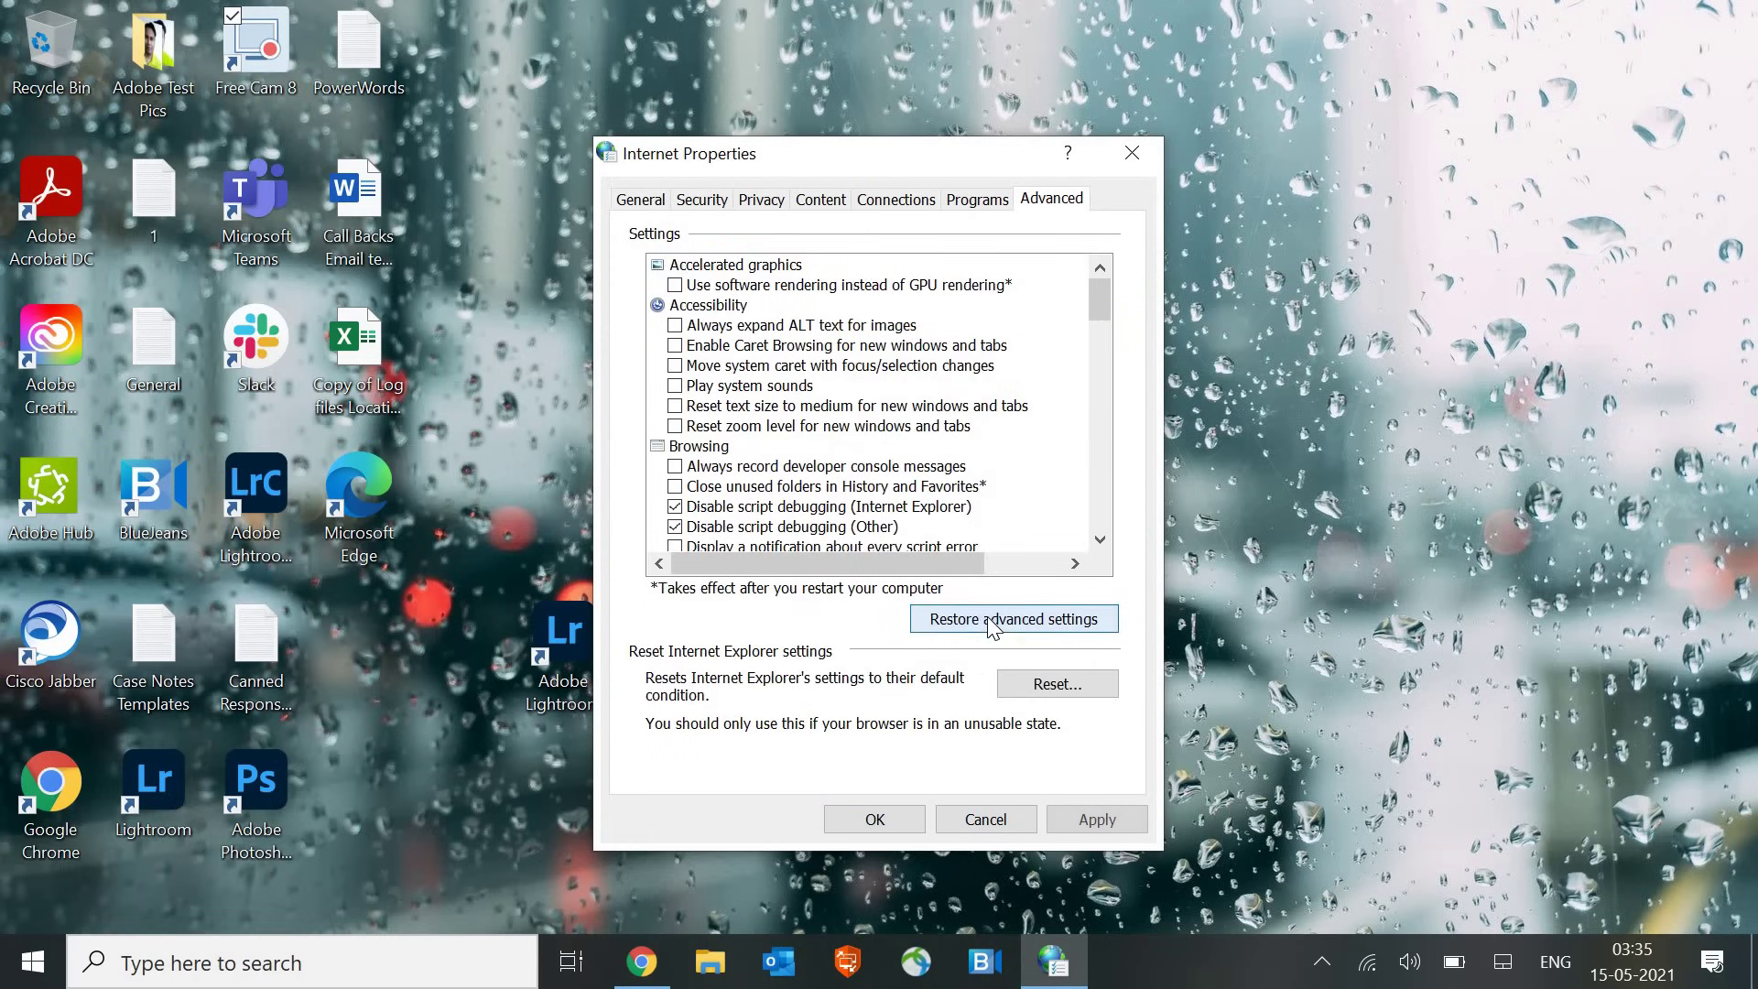
pyautogui.click(1062, 686)
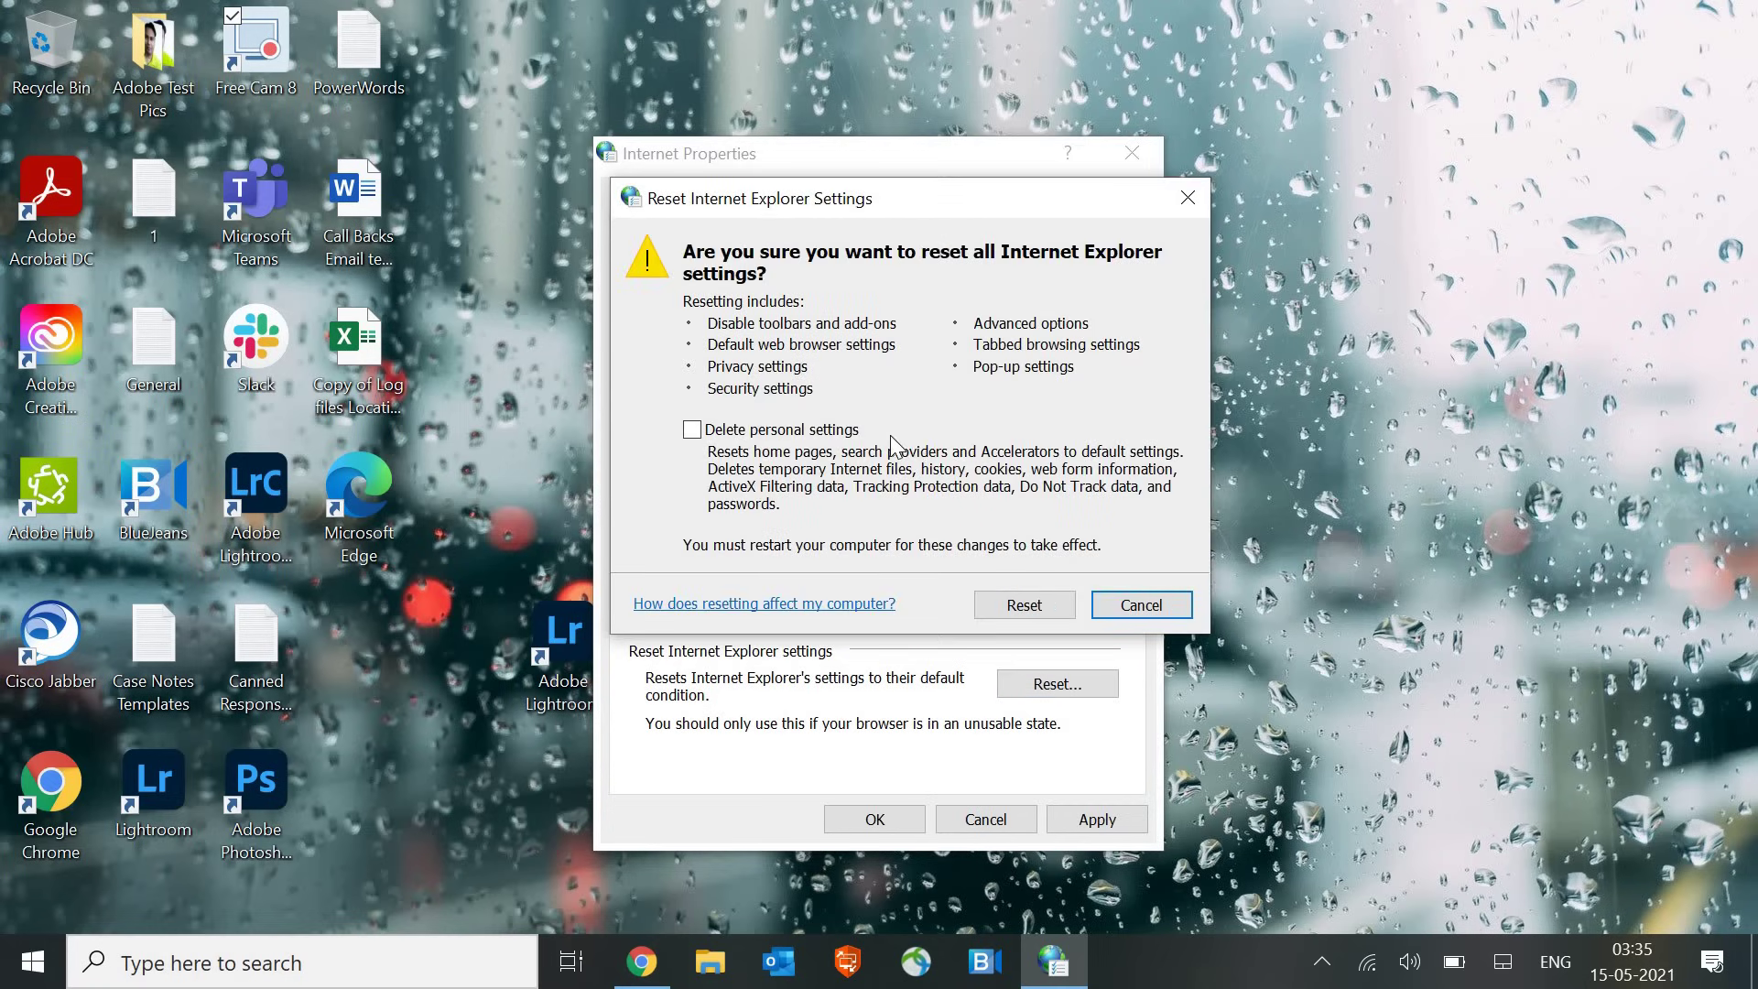
pyautogui.click(692, 429)
pyautogui.click(1008, 606)
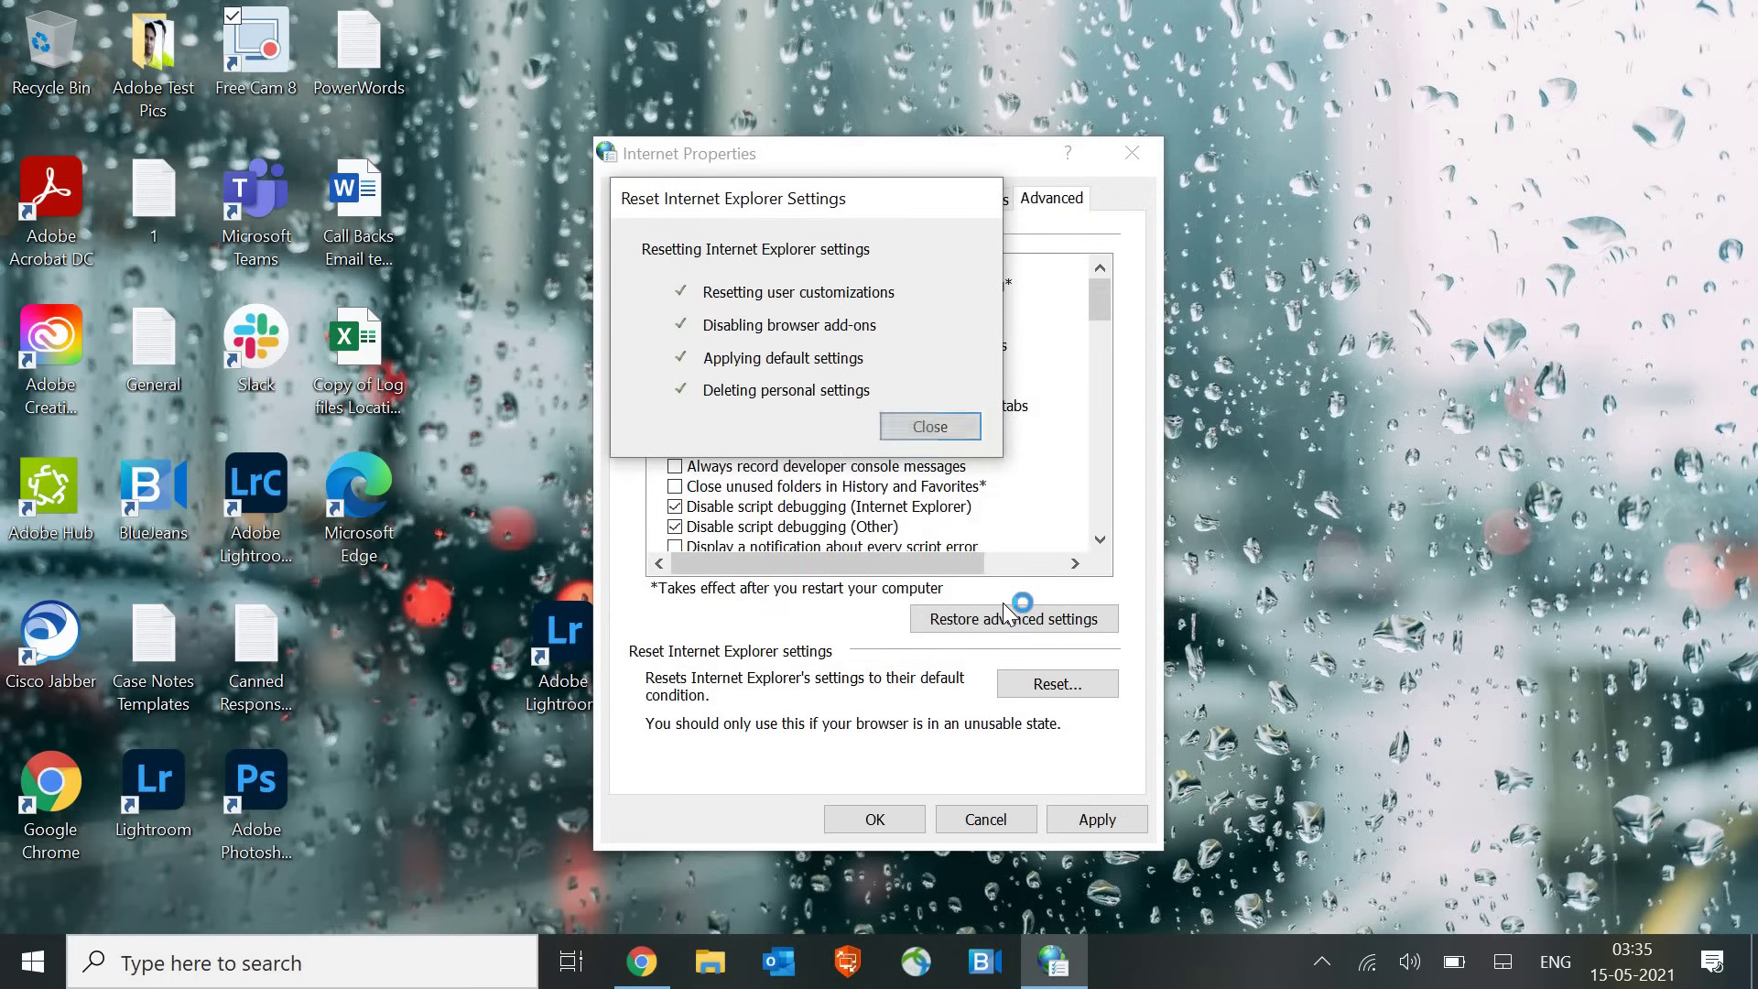
pyautogui.click(943, 430)
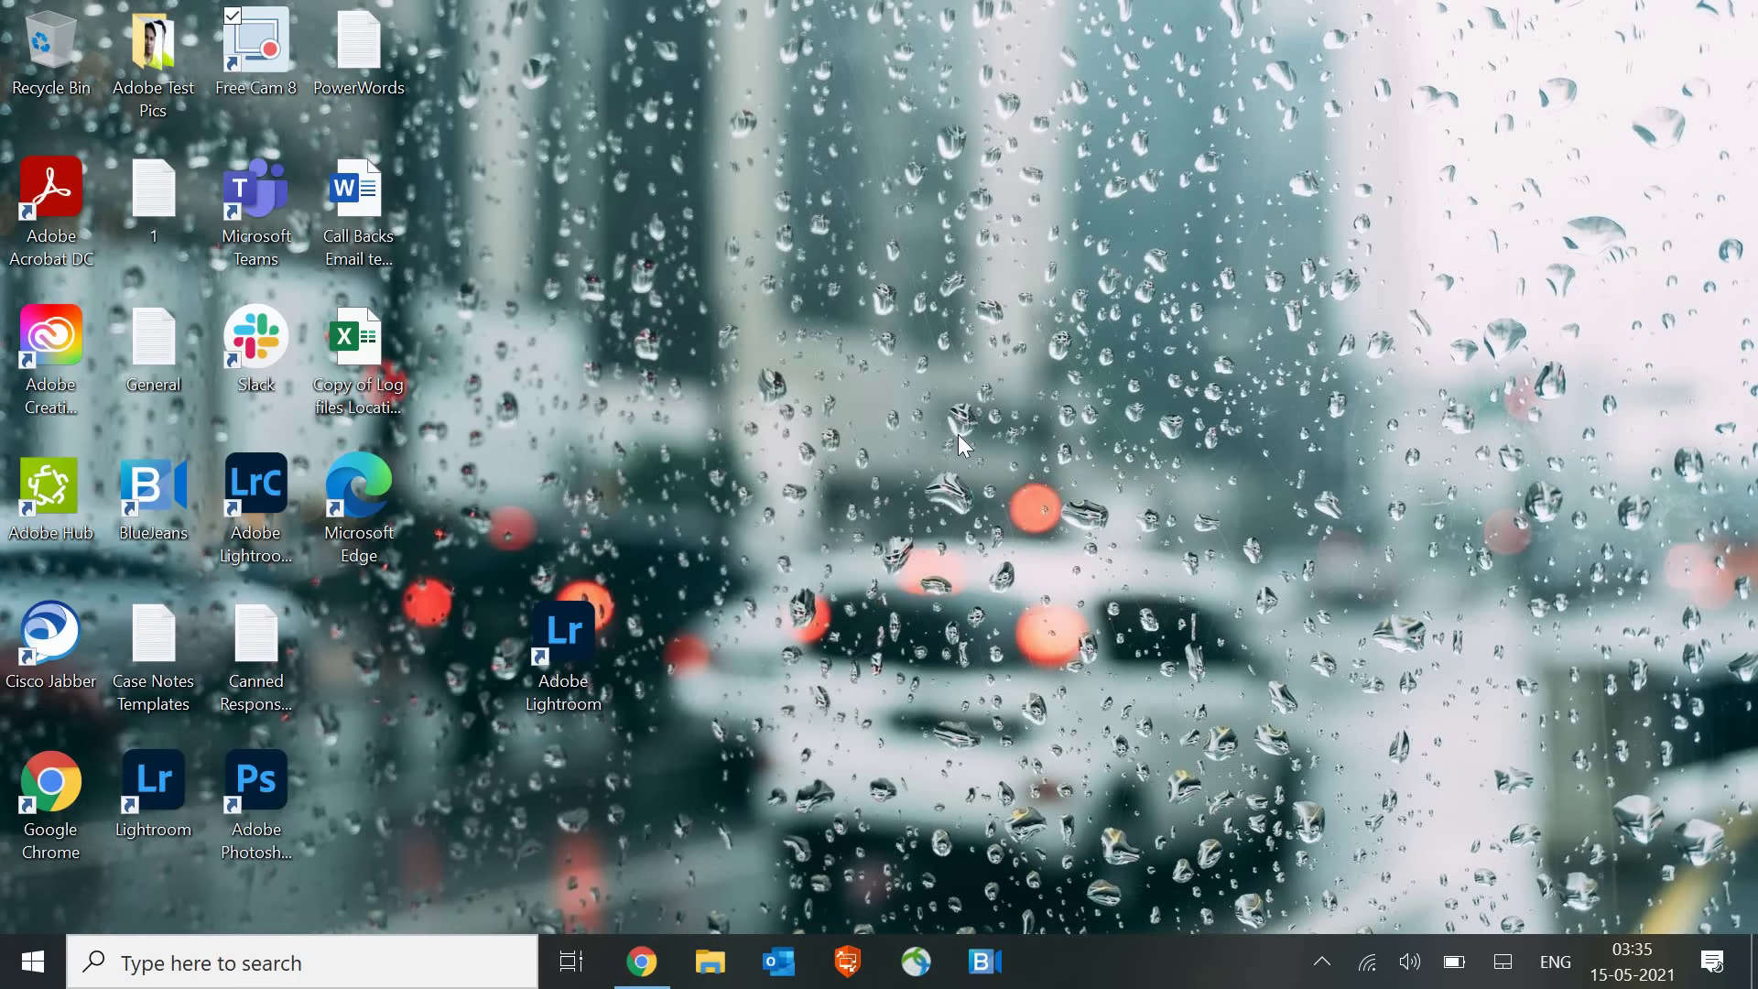
# Open the Prefetch folder via Run with admin permission and permanently delete all 244 items
pyautogui.press('super+r')
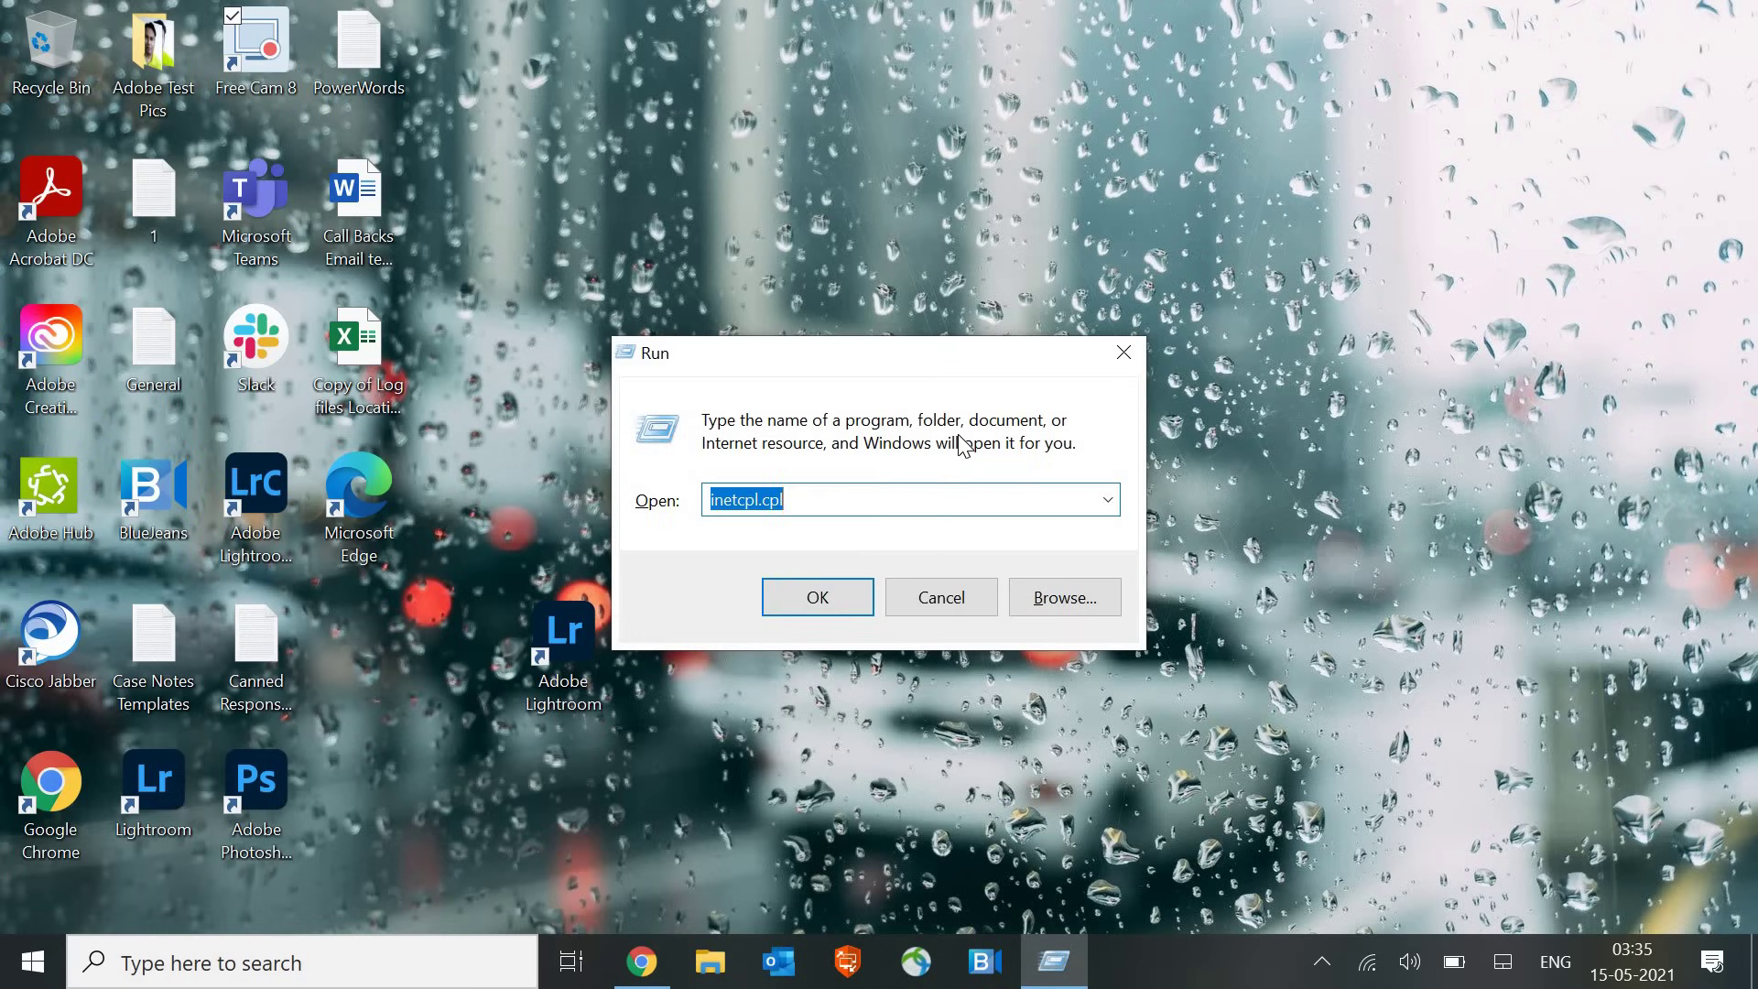
pyautogui.write('pre')
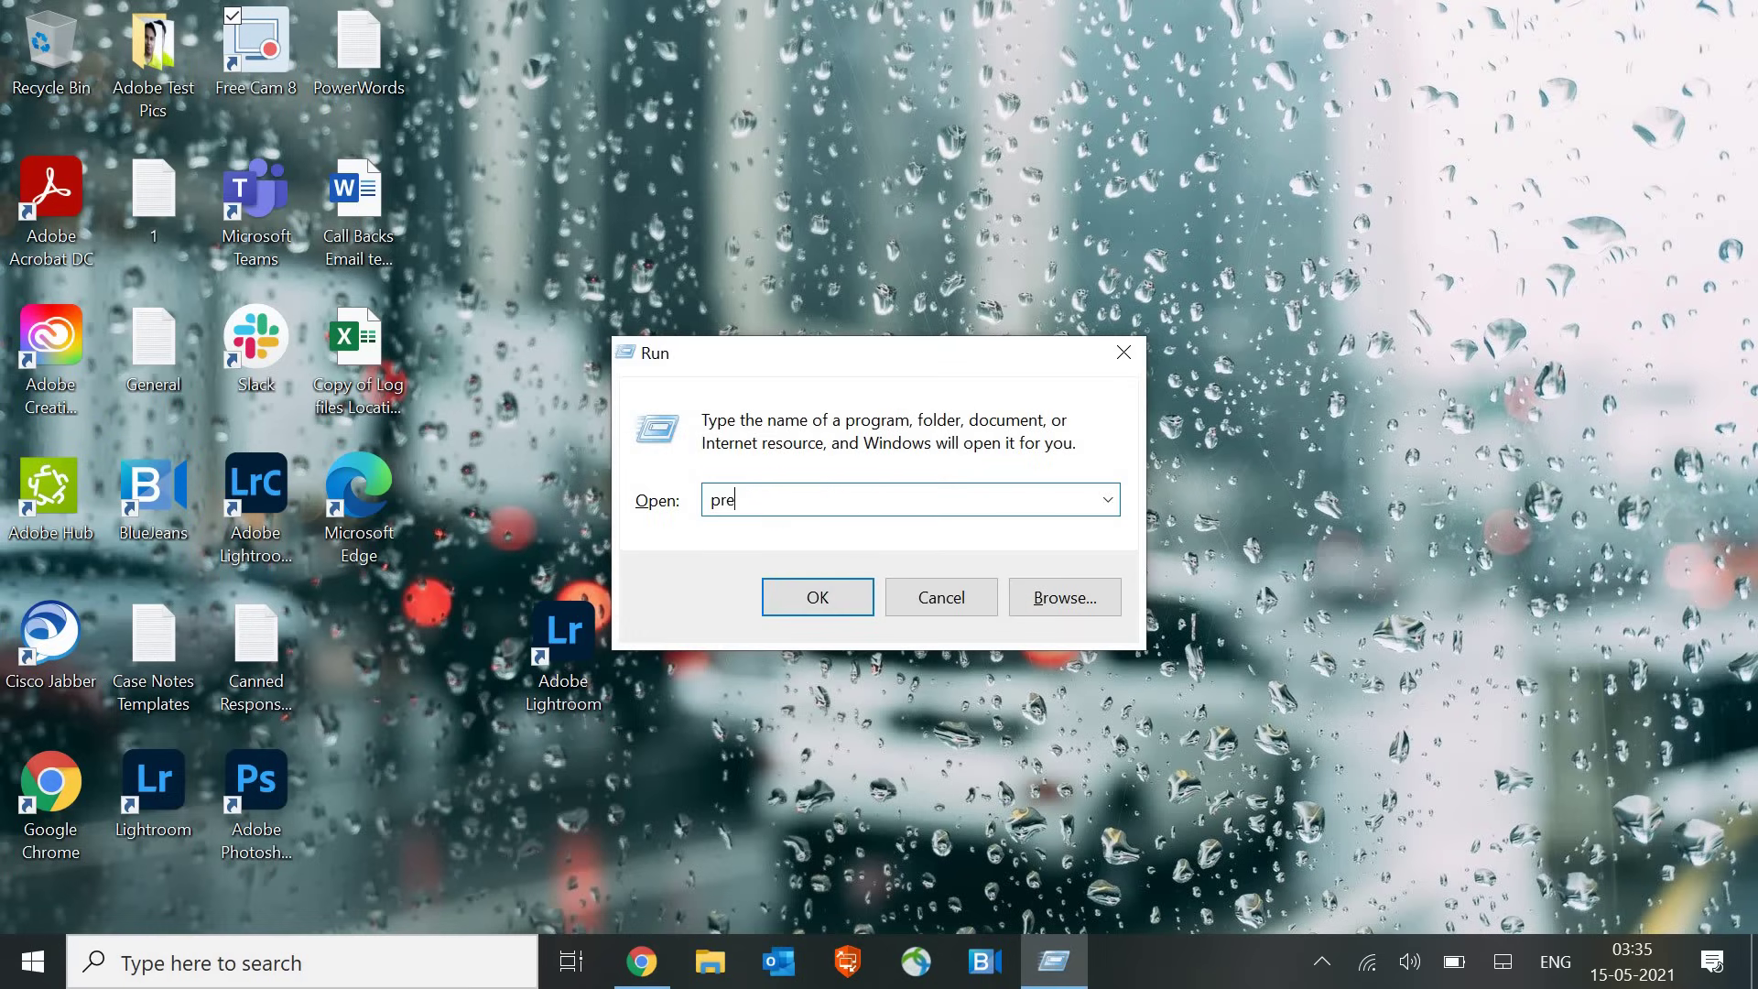
pyautogui.write('fetch')
pyautogui.press('Return')
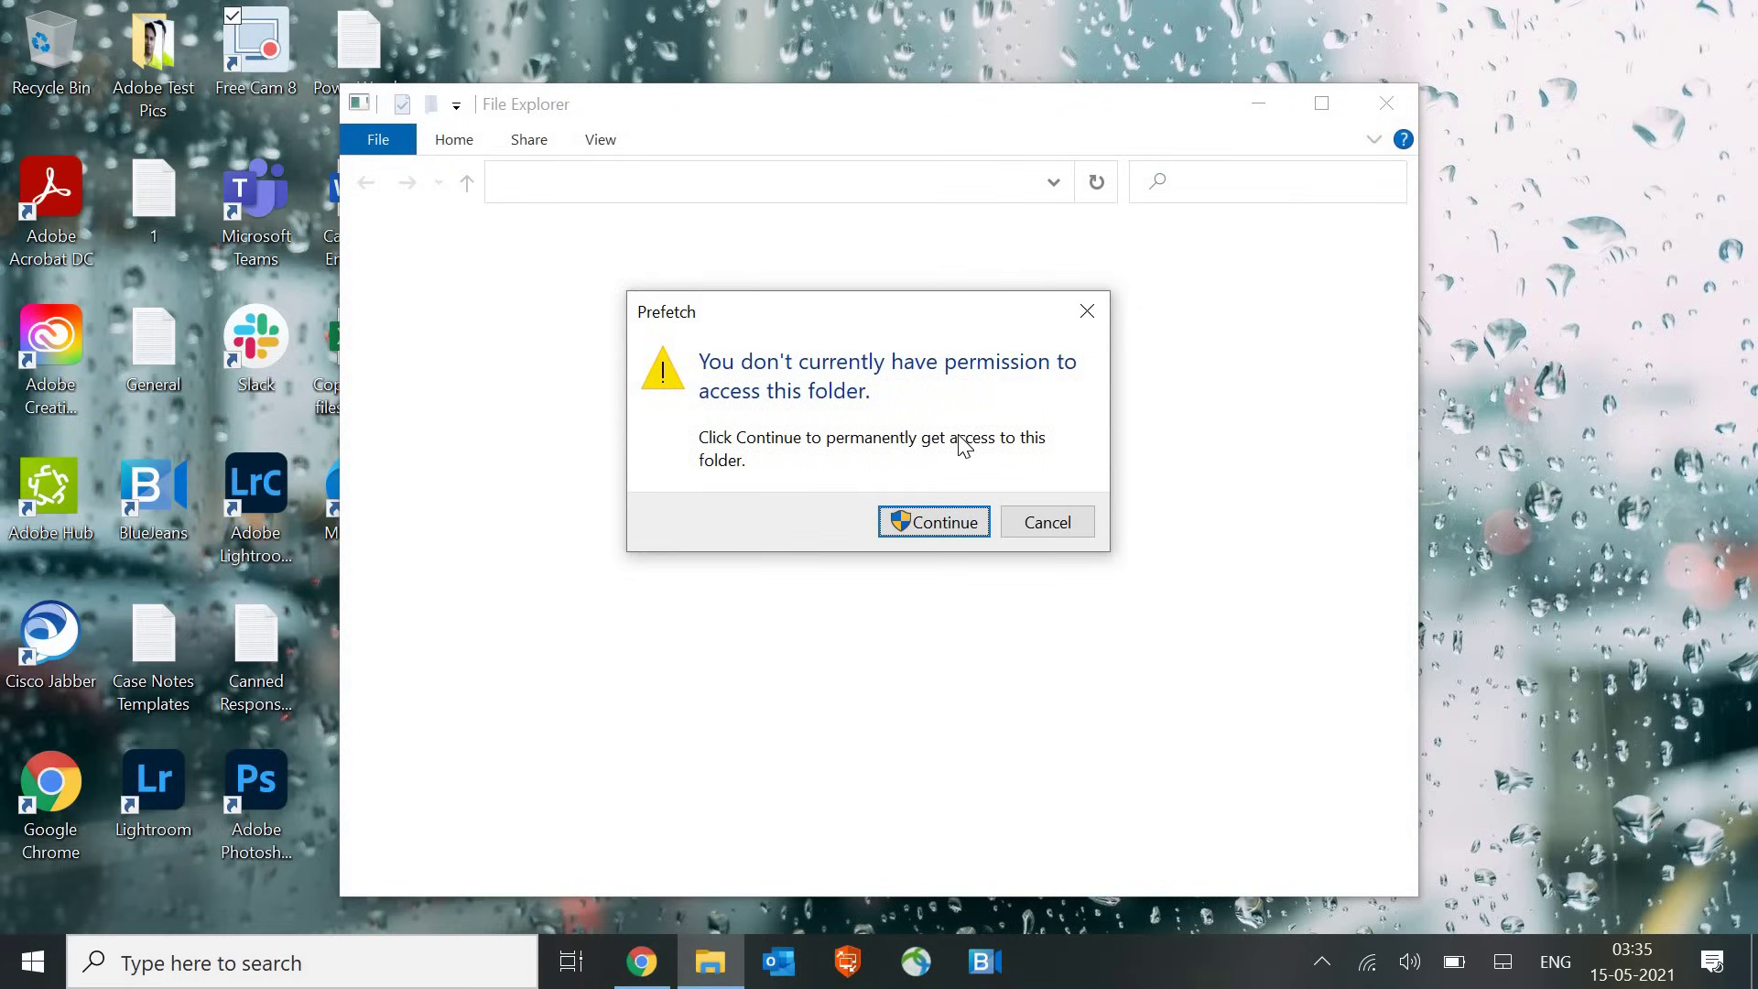
pyautogui.click(936, 524)
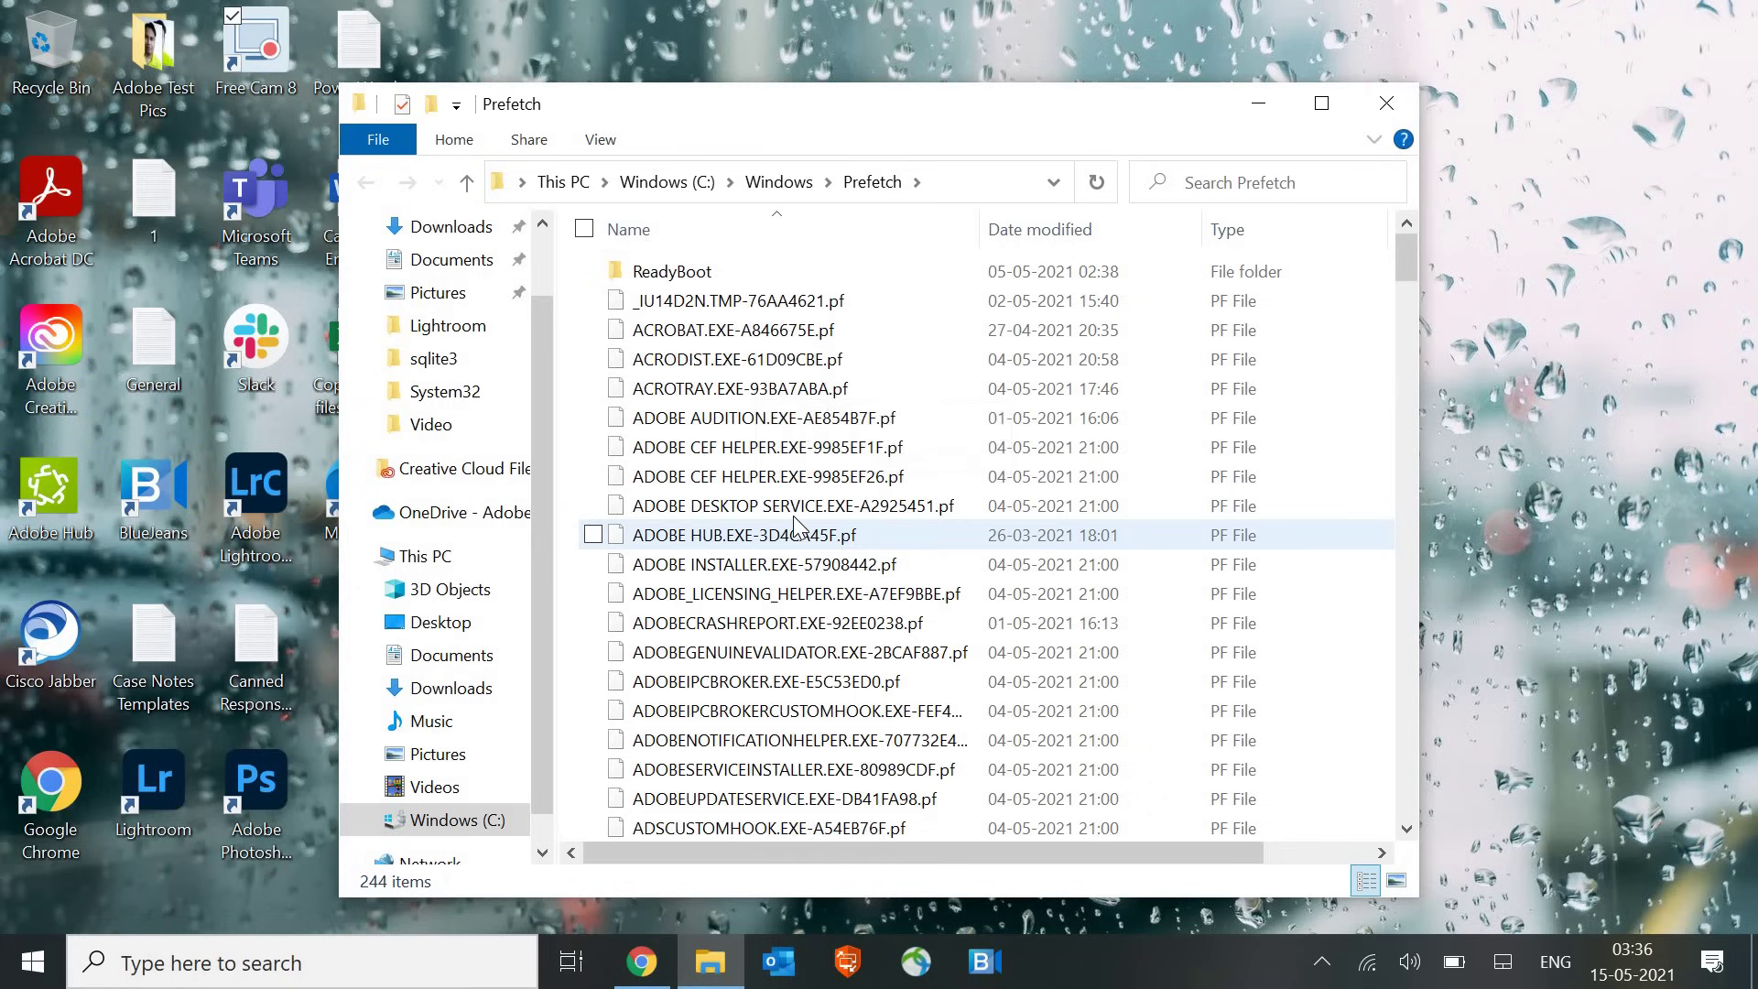
pyautogui.click(746, 467)
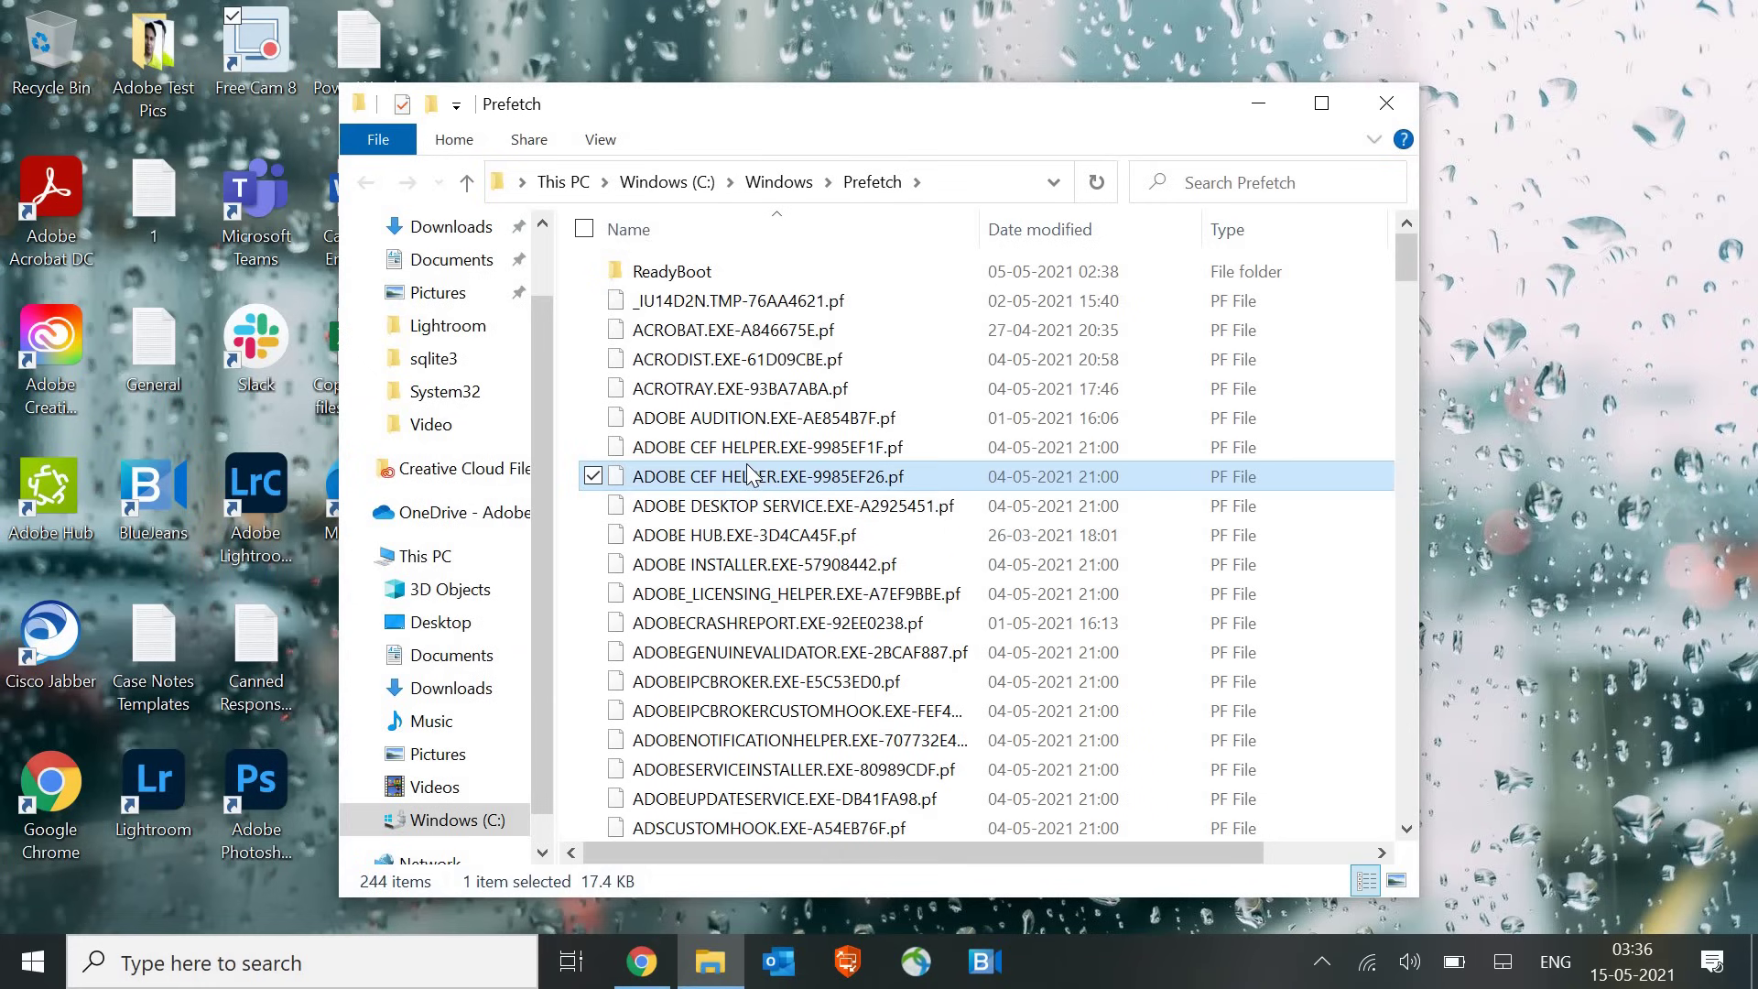
pyautogui.hotkey('ctrl', 'a')
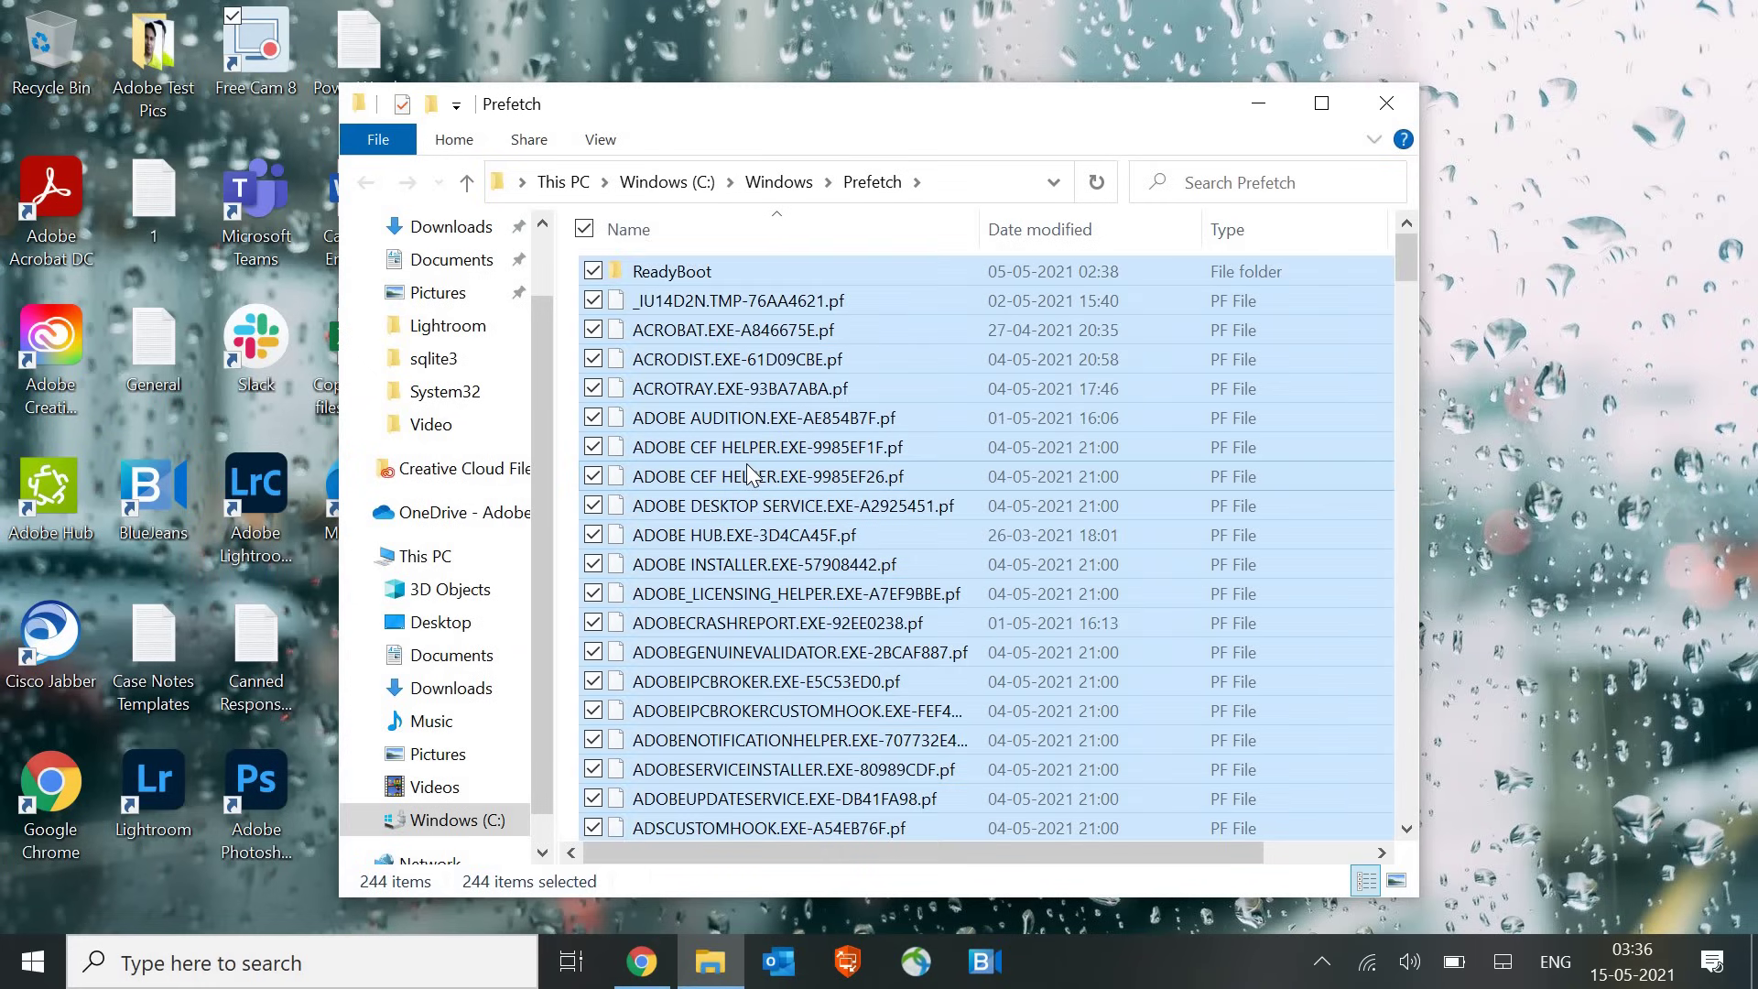
pyautogui.hotkey('shift', 'Delete')
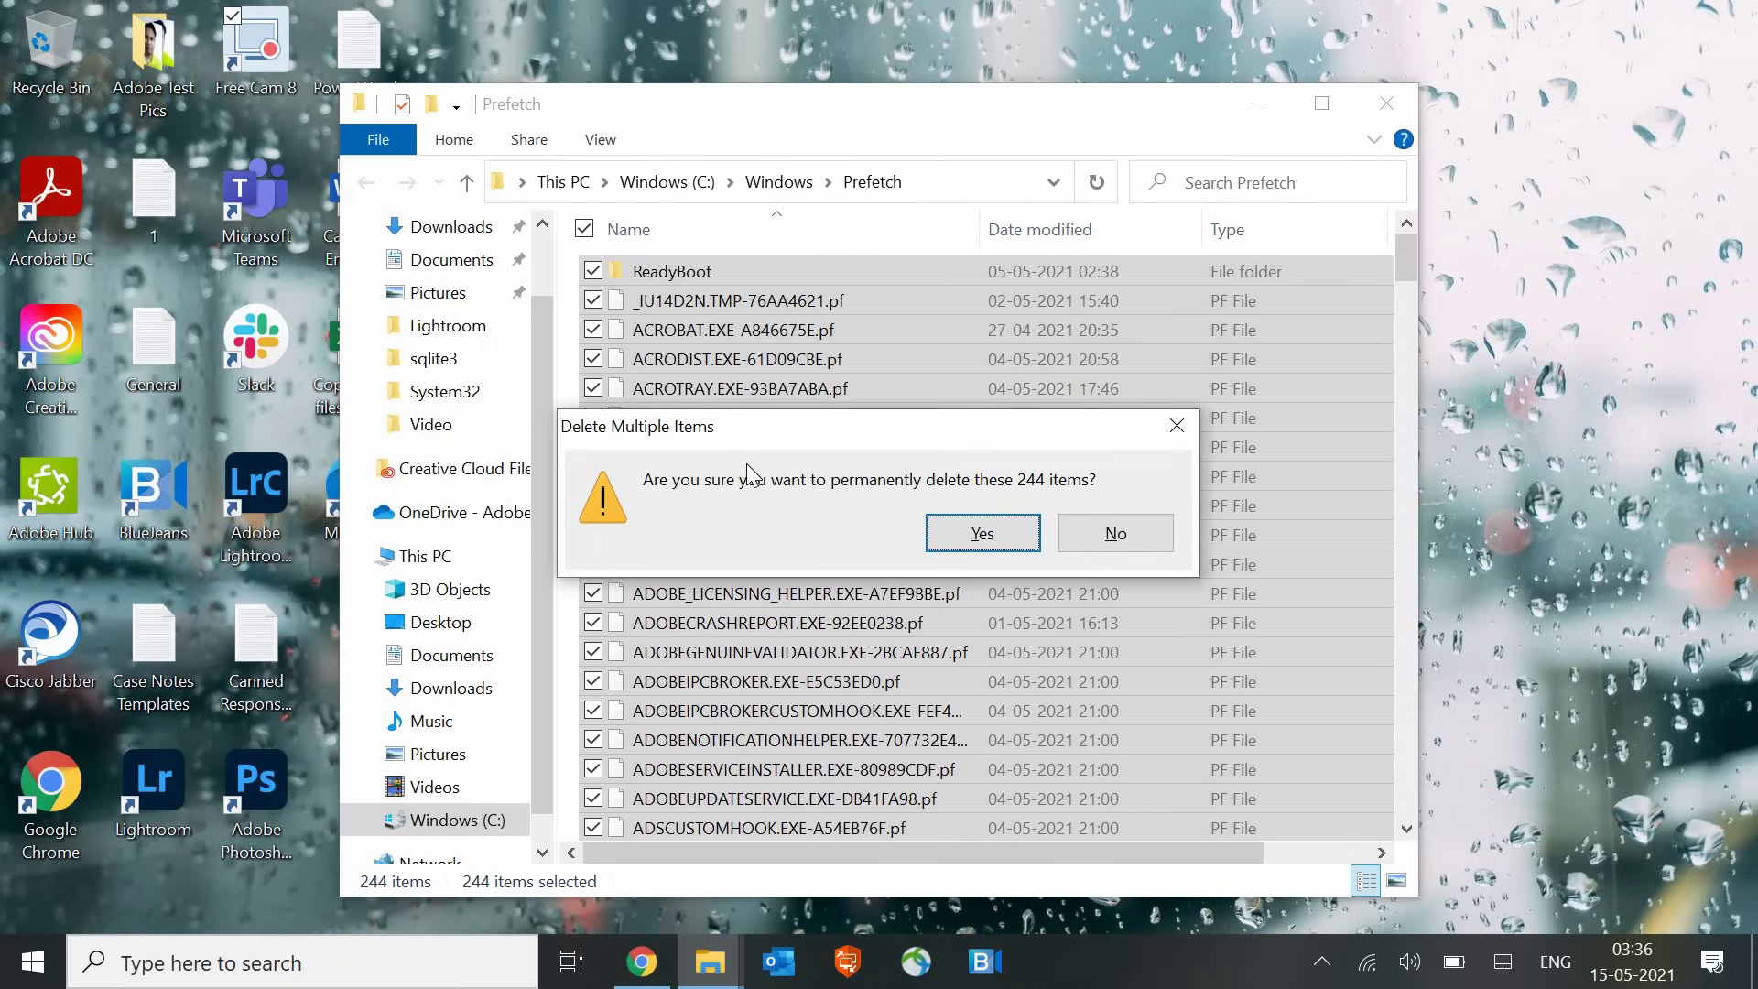
pyautogui.press('Return')
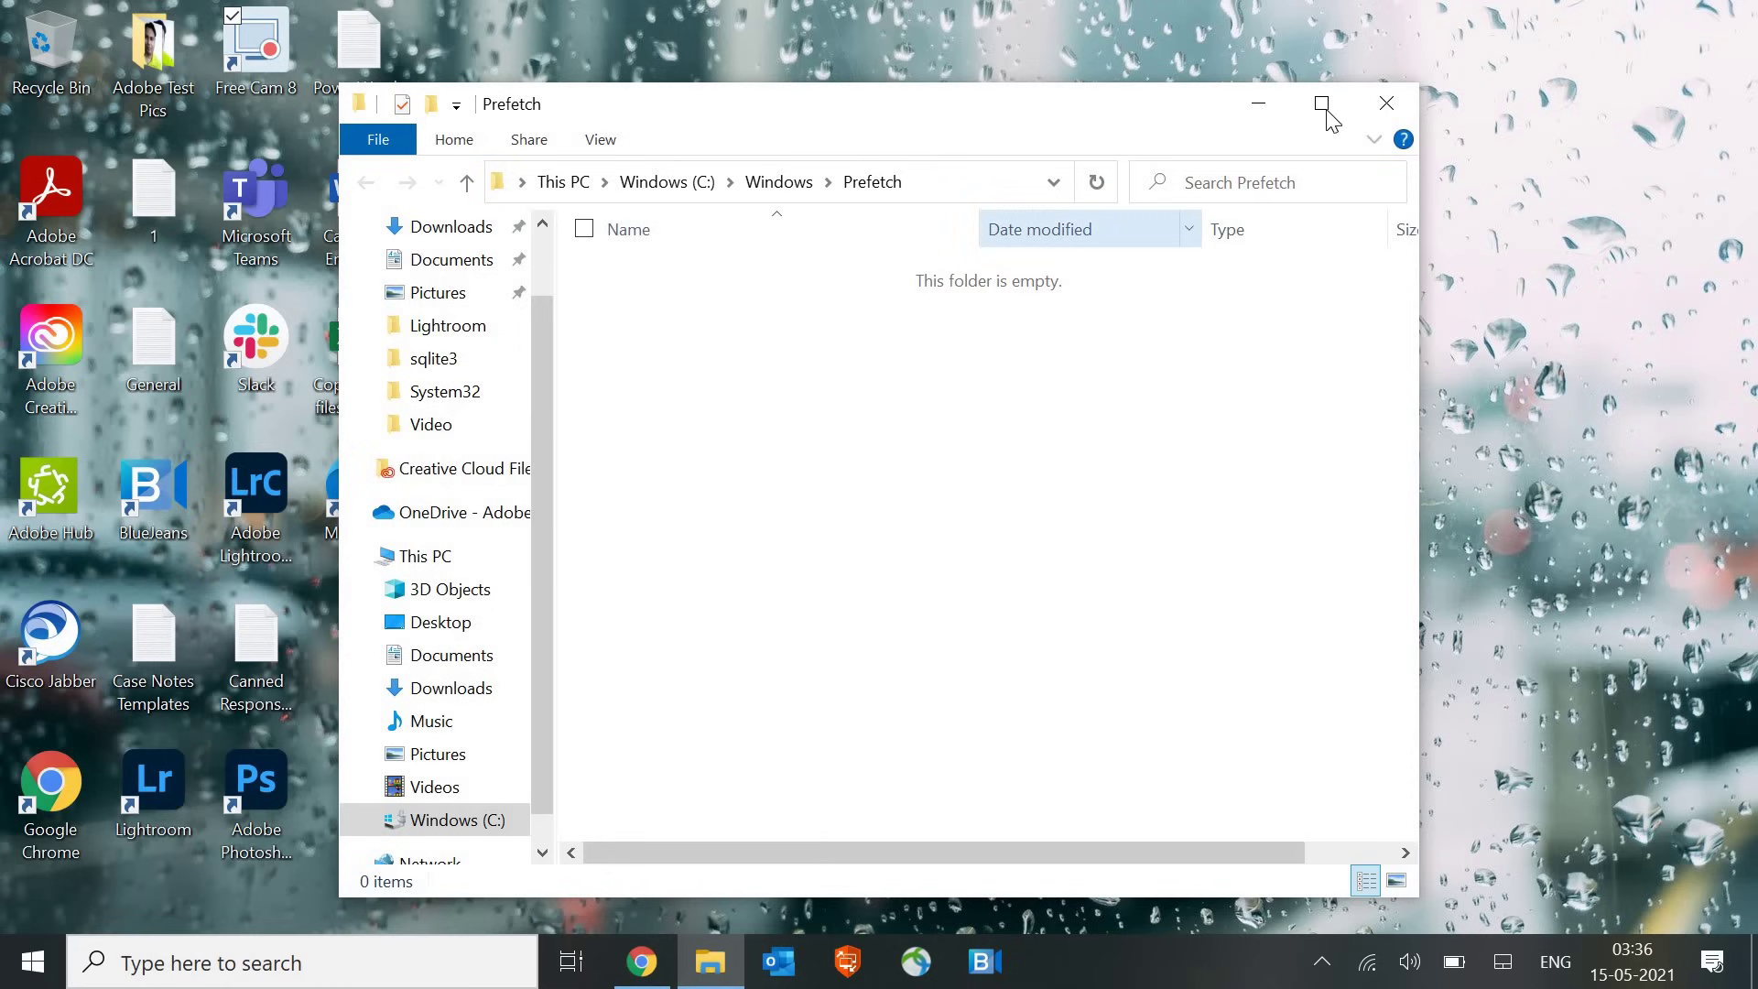
# Close the emptied Prefetch window with Alt+F4
pyautogui.hotkey('alt', 'F4')
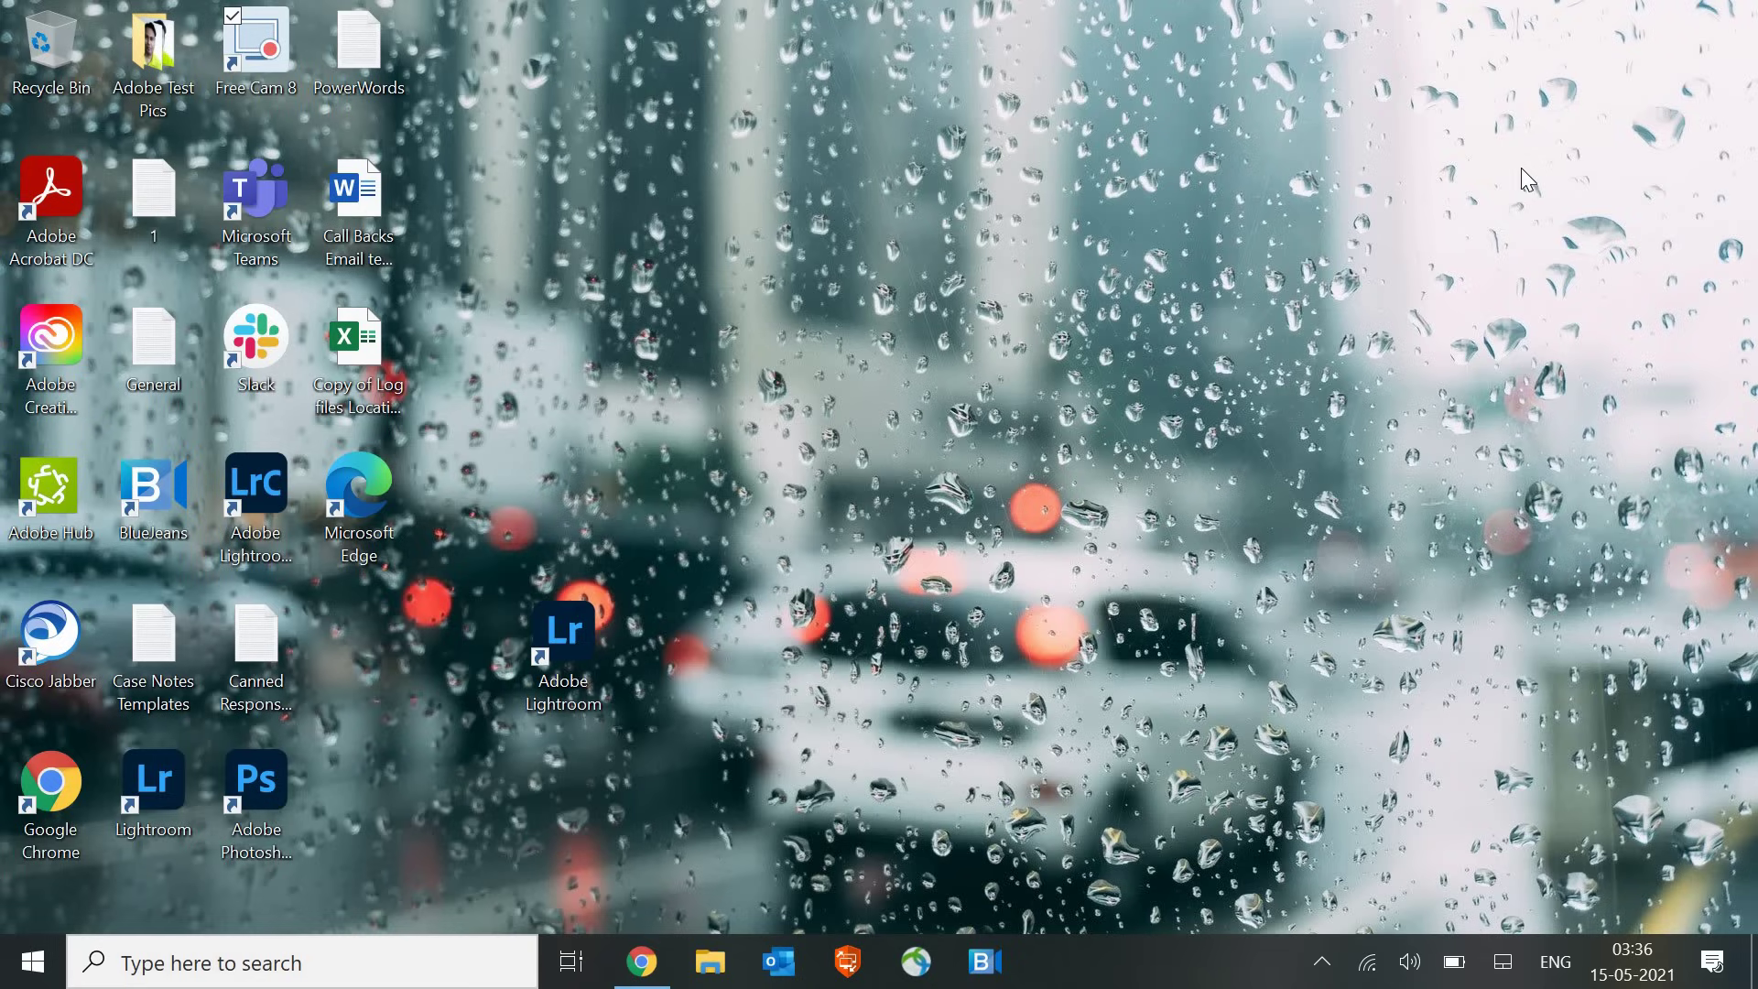
# Launch Task Manager from the Win+X menu, show its Startup tab, and maximize the window
pyautogui.rightClick(33, 970)
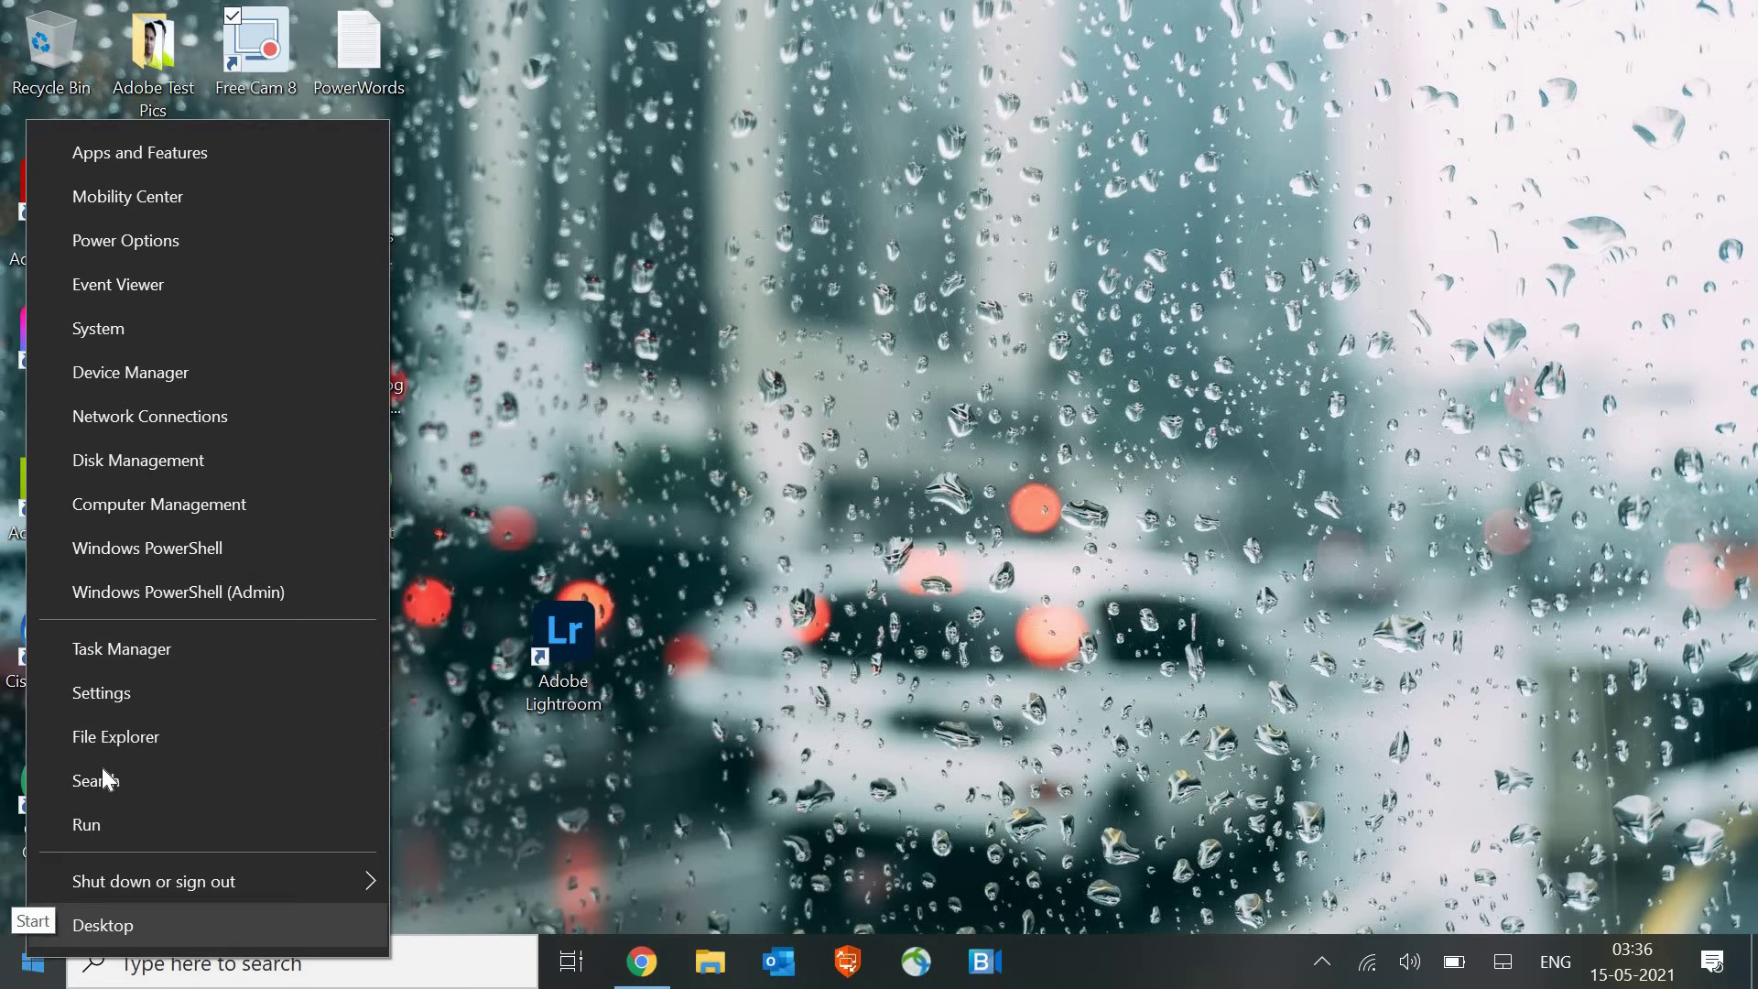
pyautogui.click(133, 652)
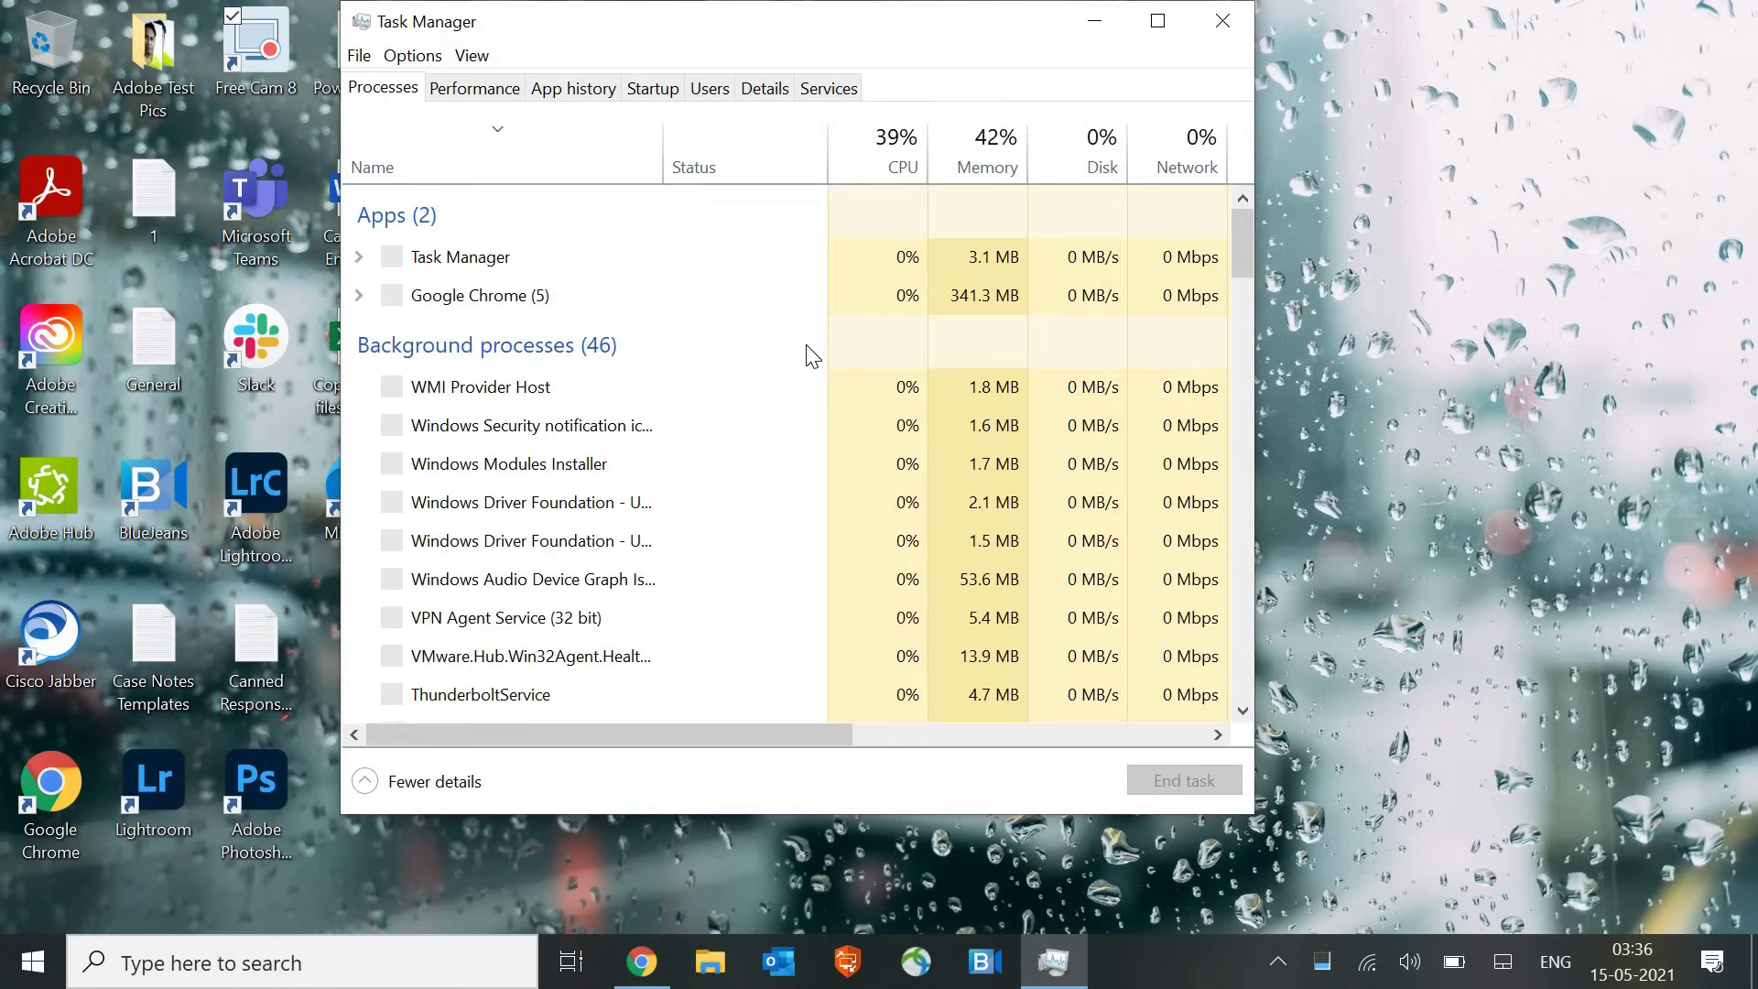
pyautogui.click(650, 92)
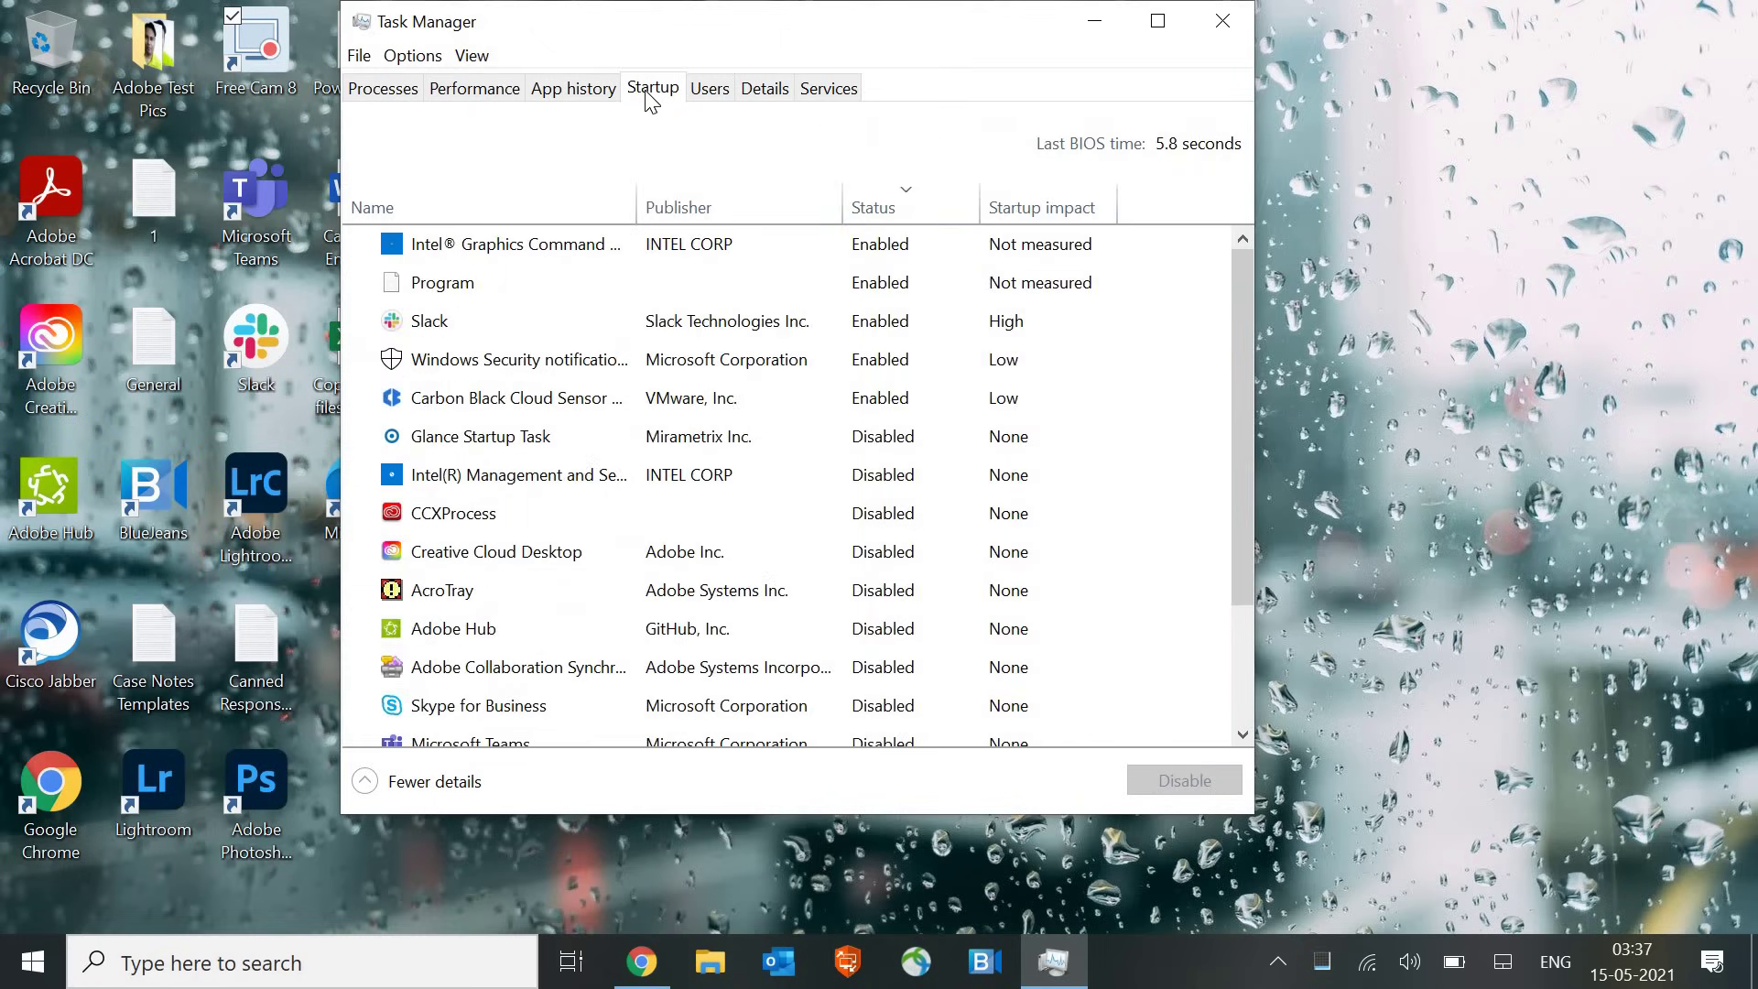
pyautogui.click(1157, 20)
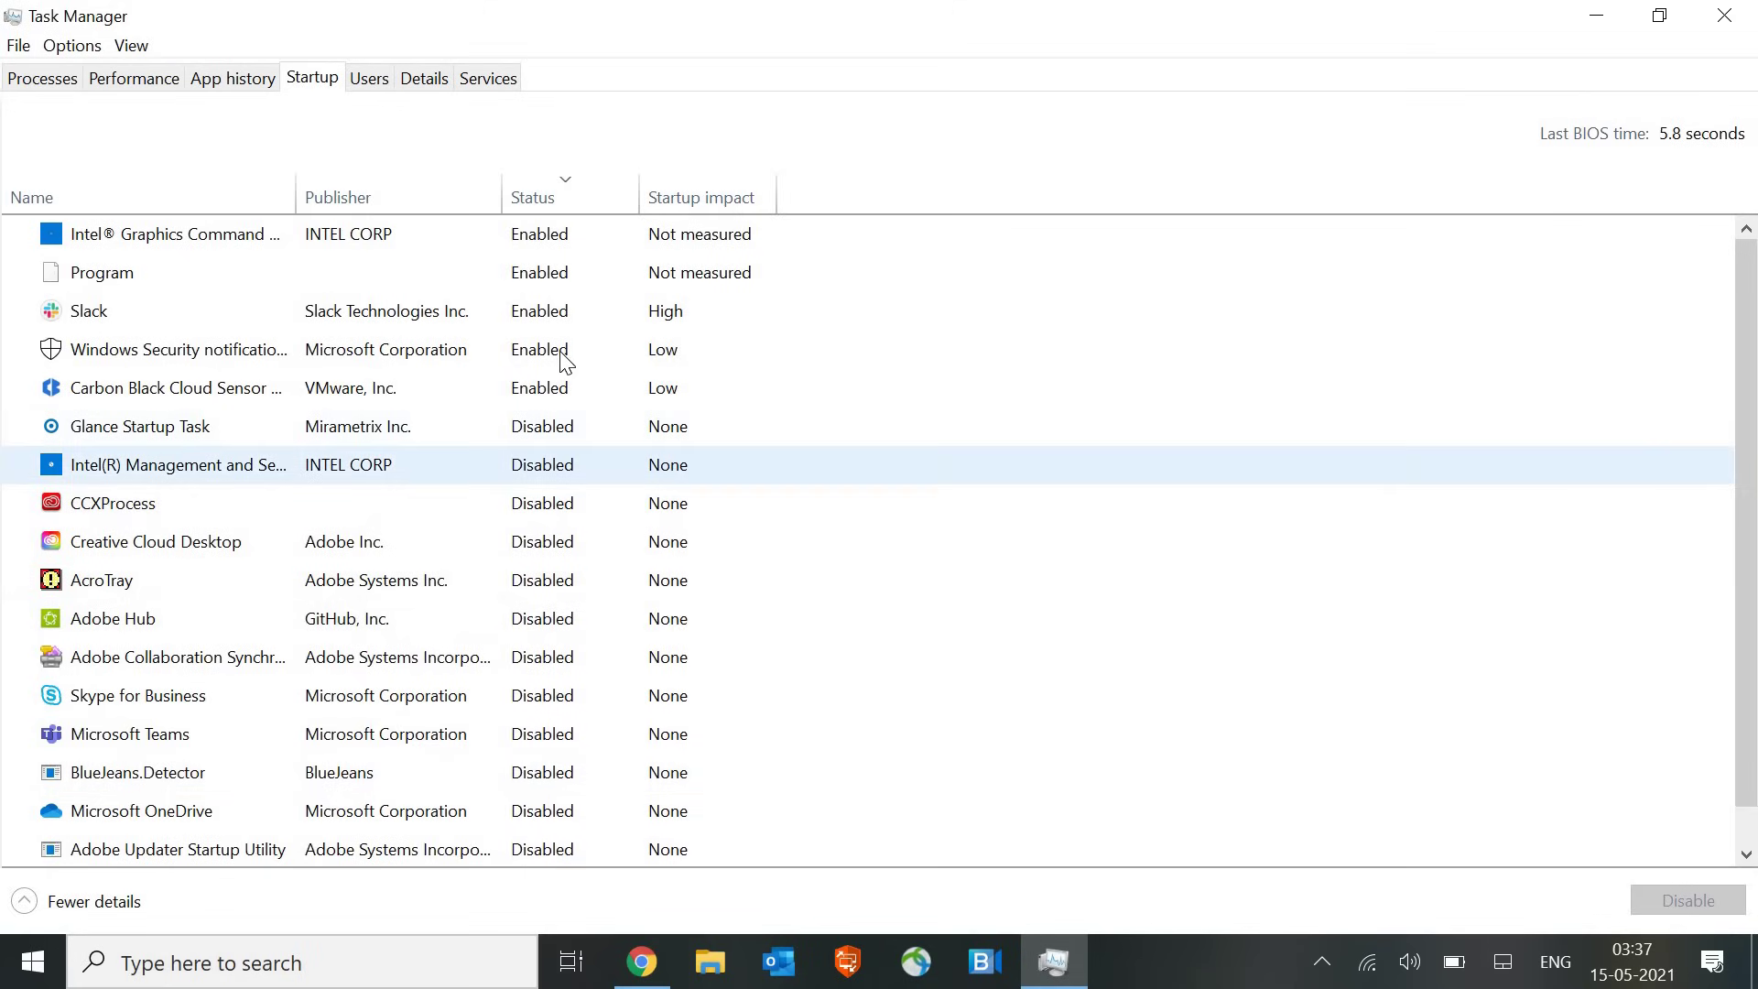
pyautogui.click(547, 240)
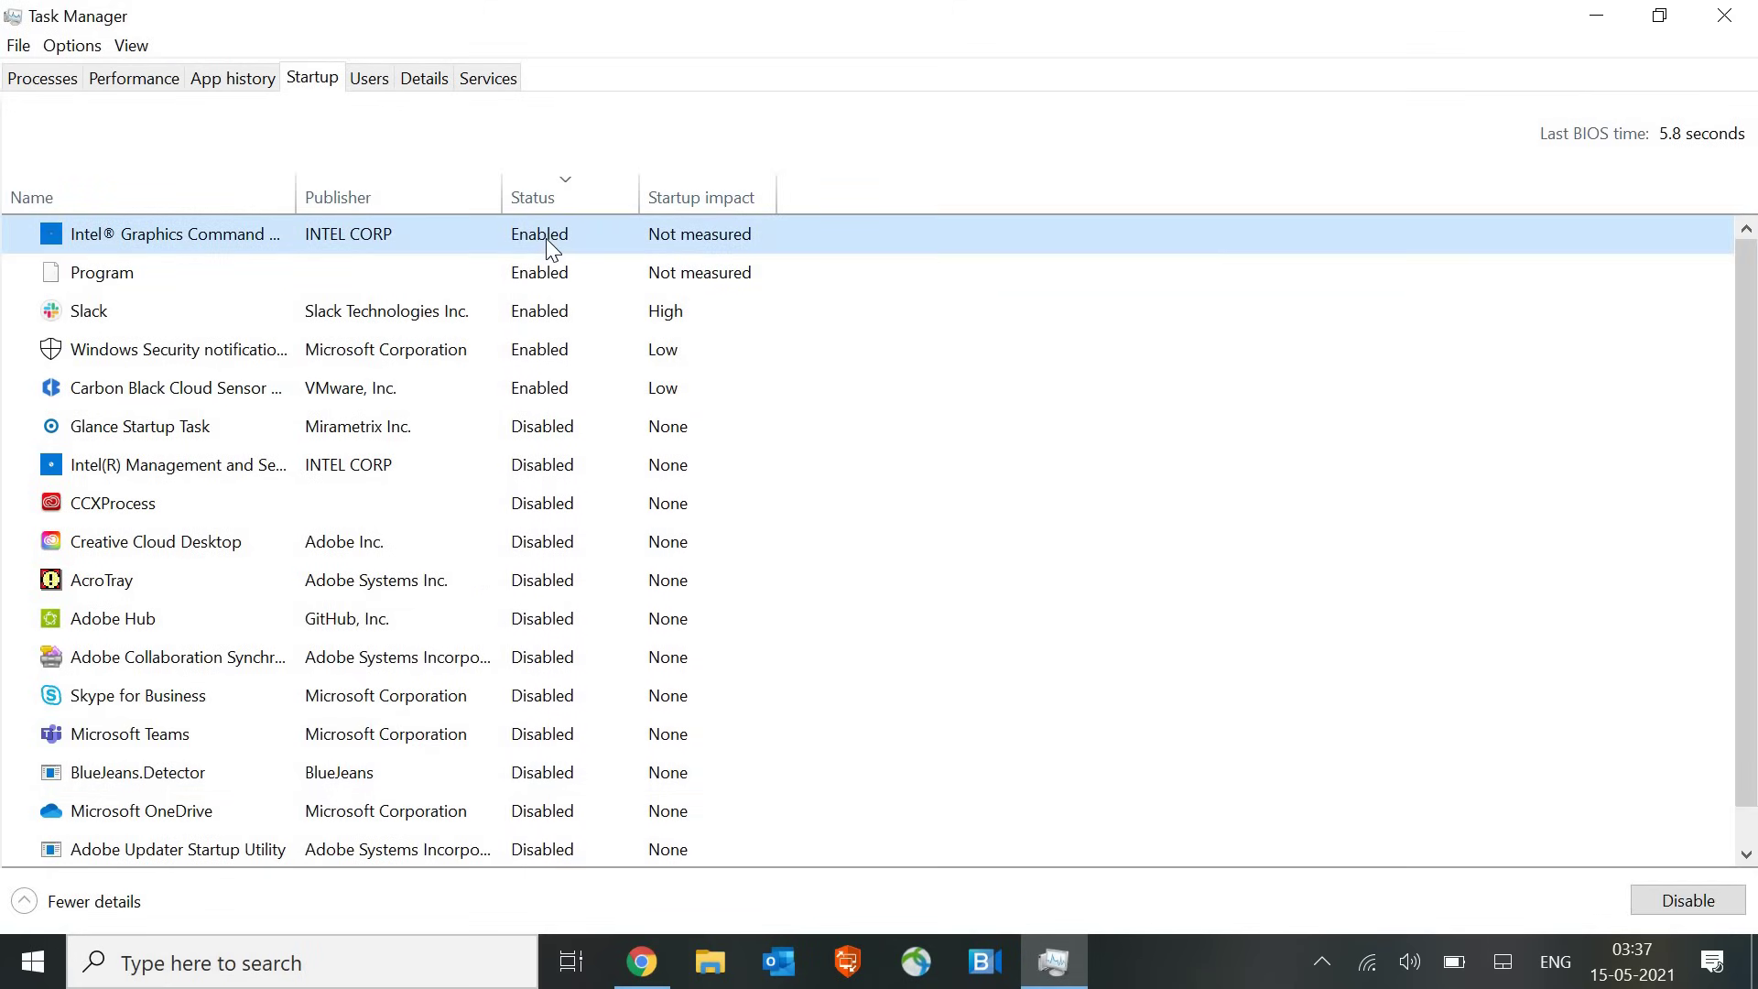
pyautogui.rightClick(547, 240)
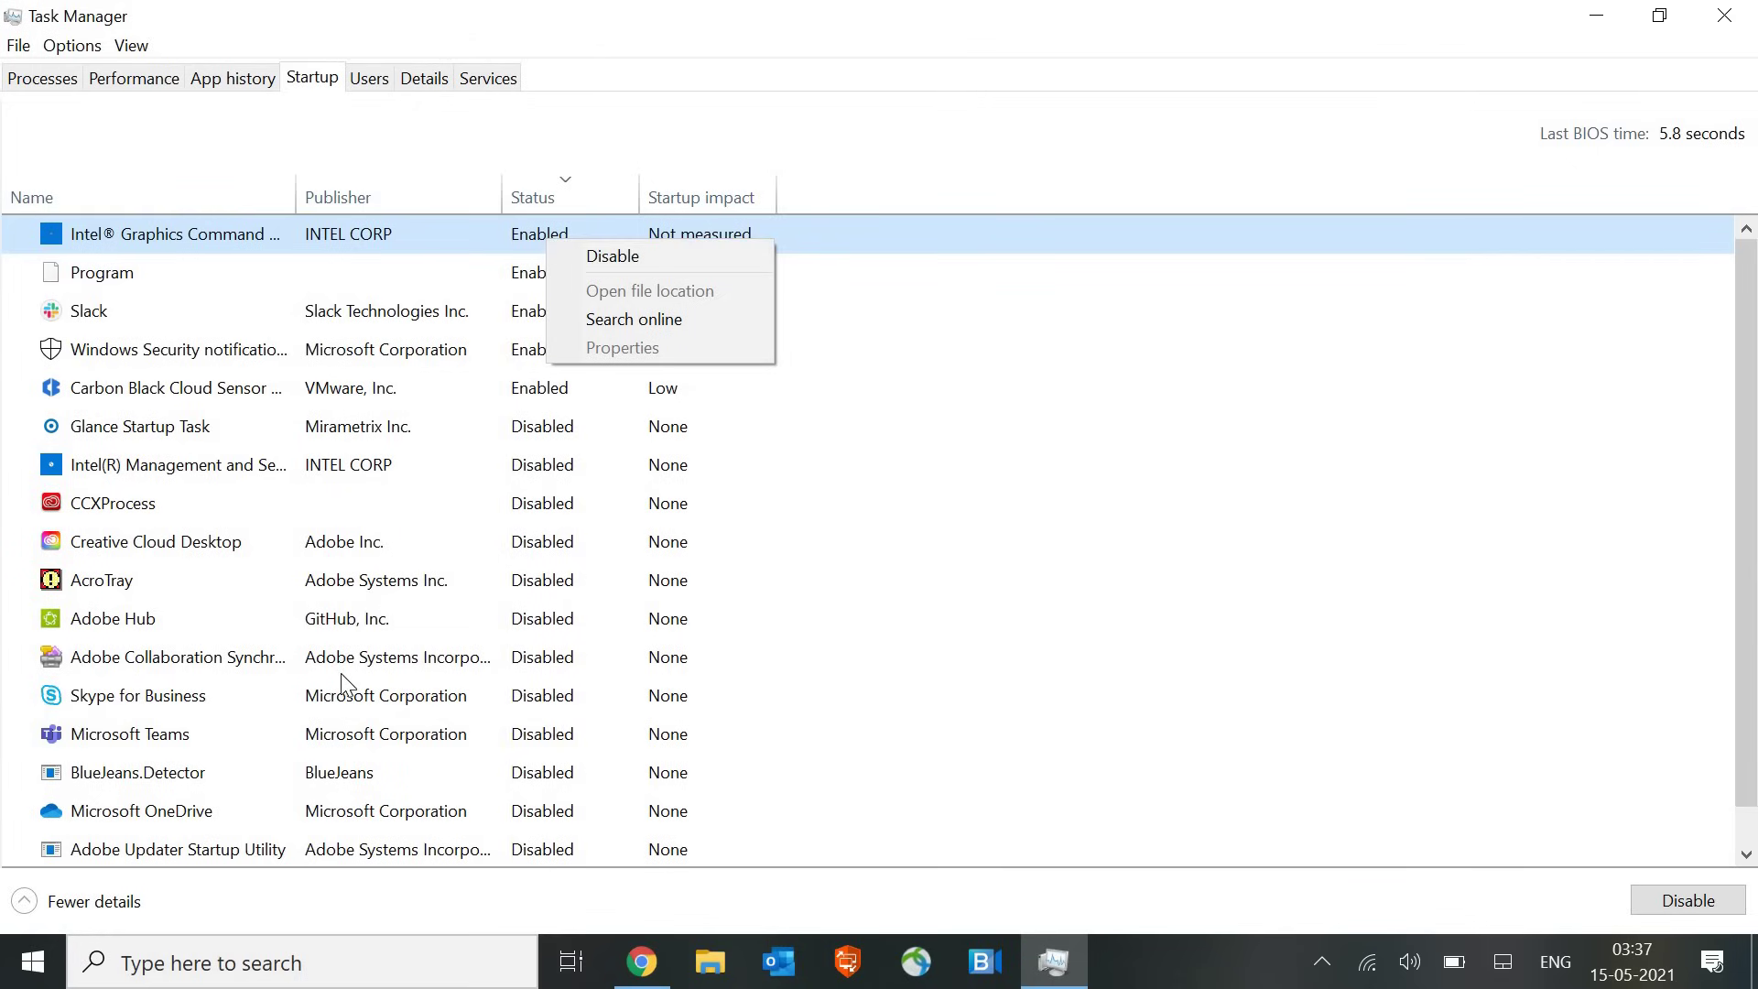
pyautogui.click(184, 705)
pyautogui.click(183, 704)
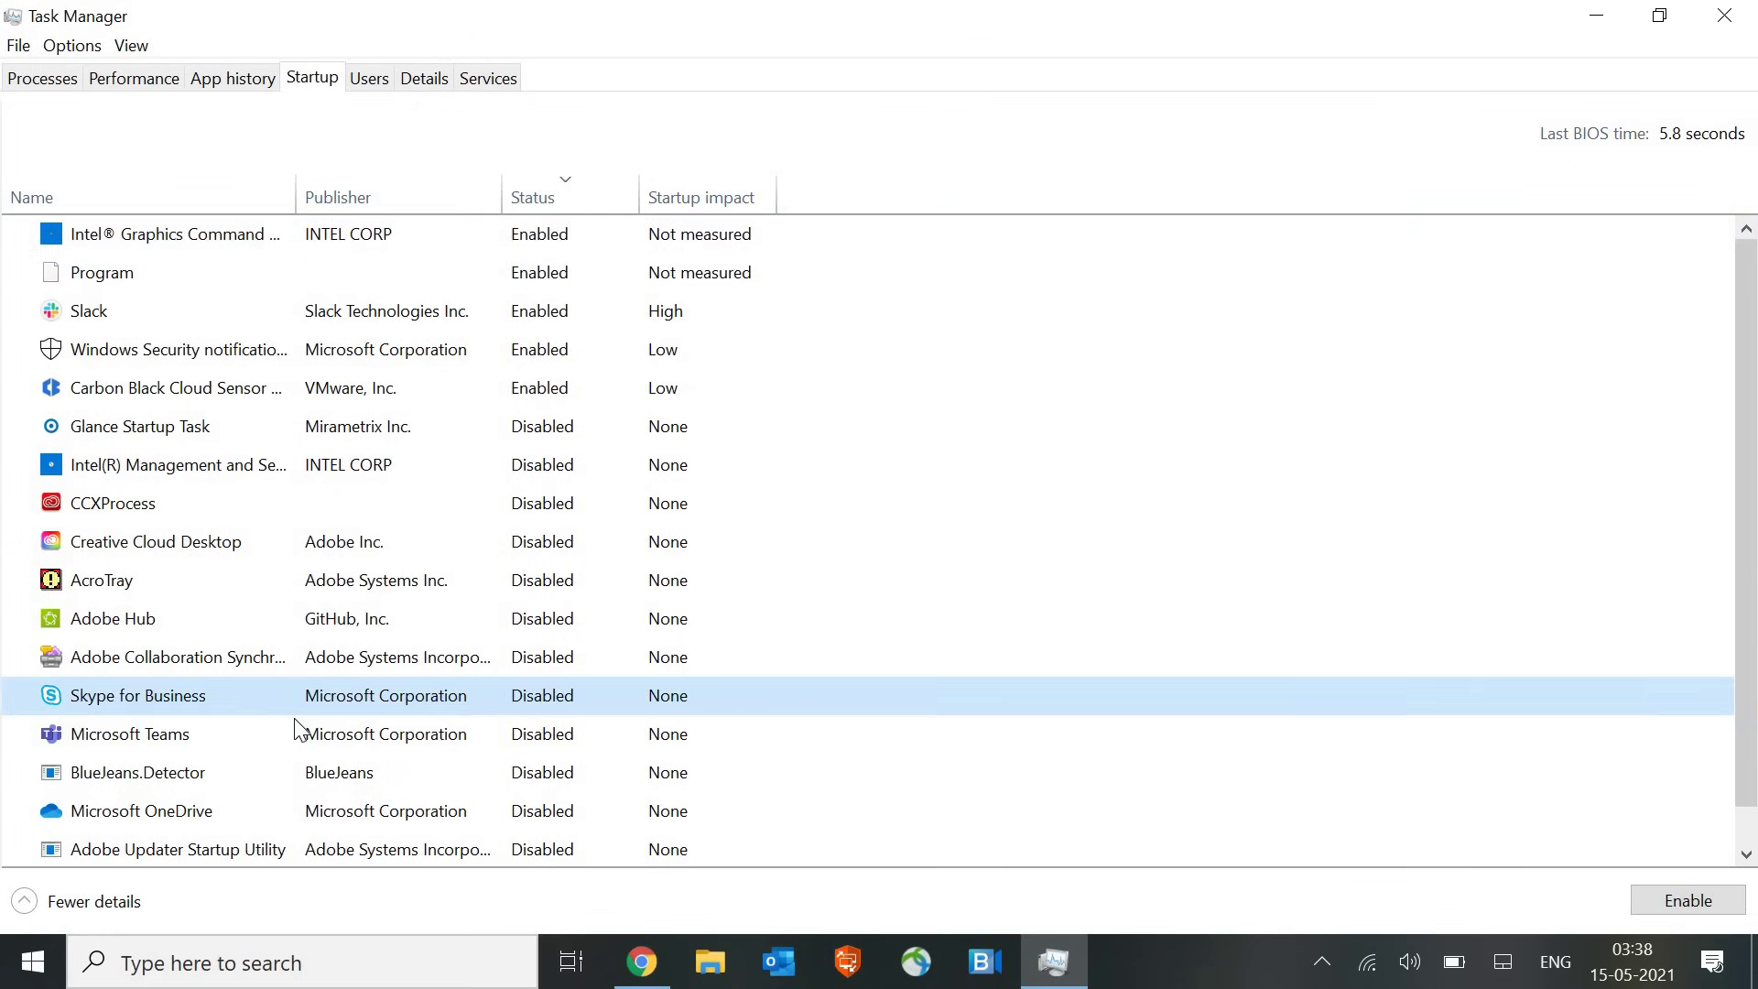
pyautogui.scroll(-1, 294, 720)
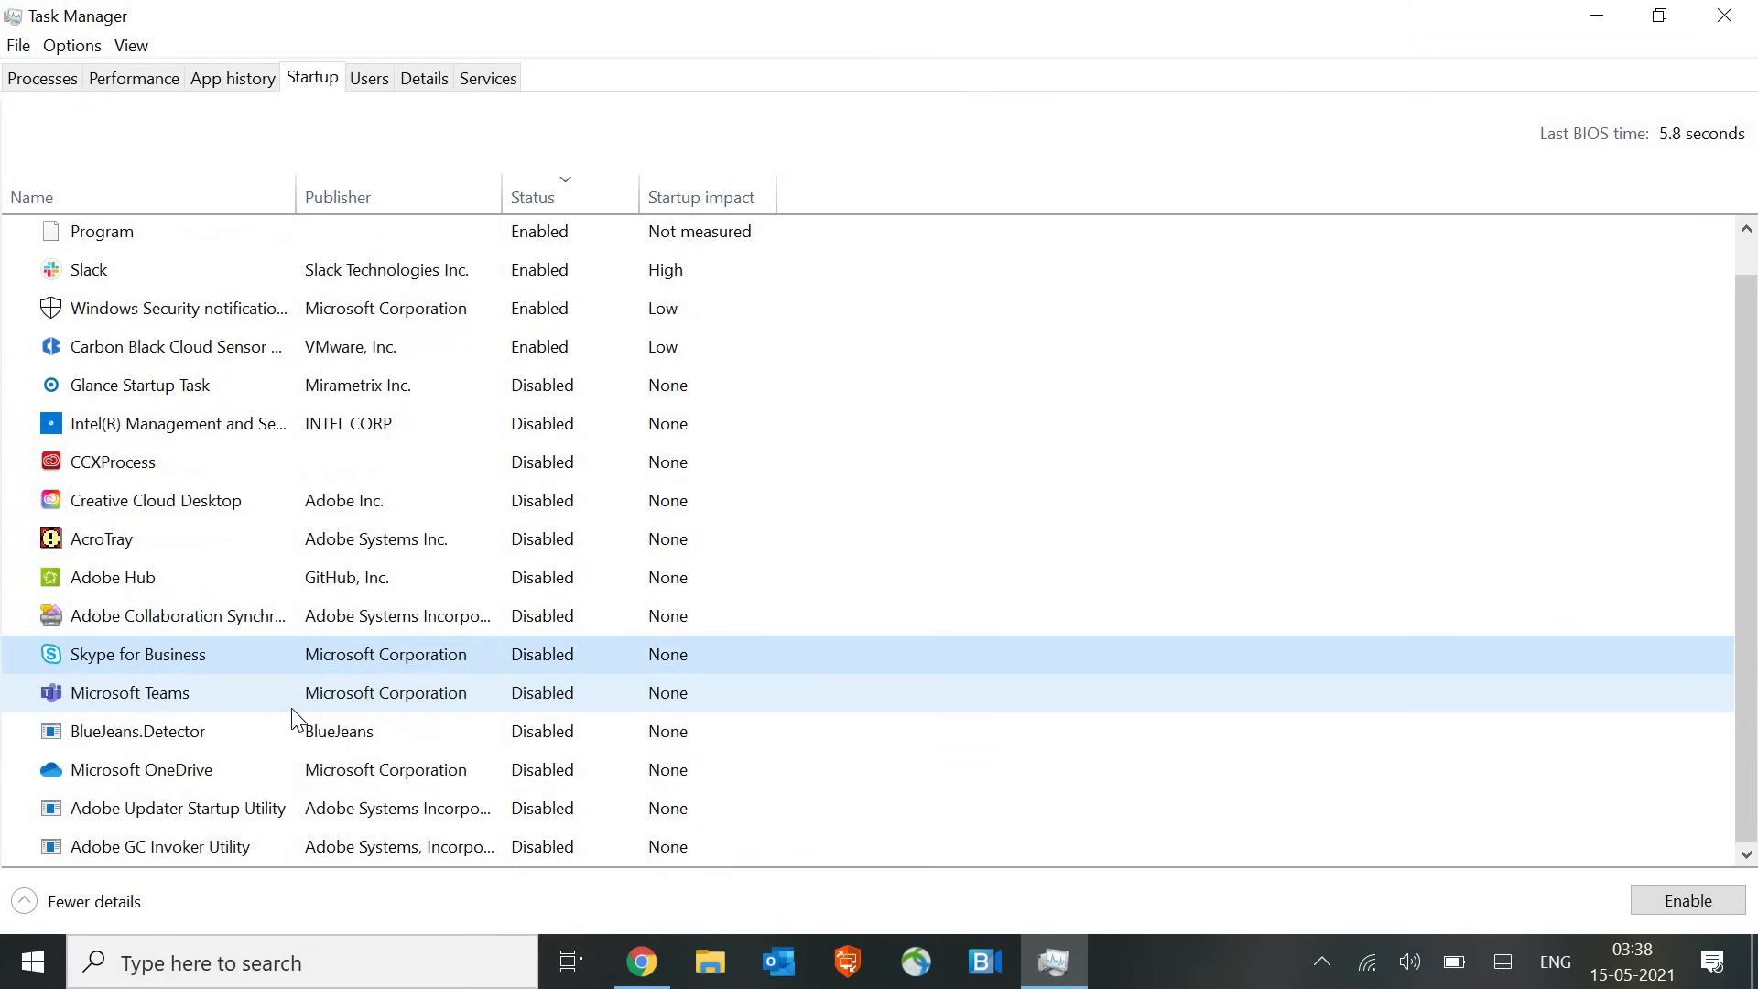
pyautogui.scroll(1, 293, 722)
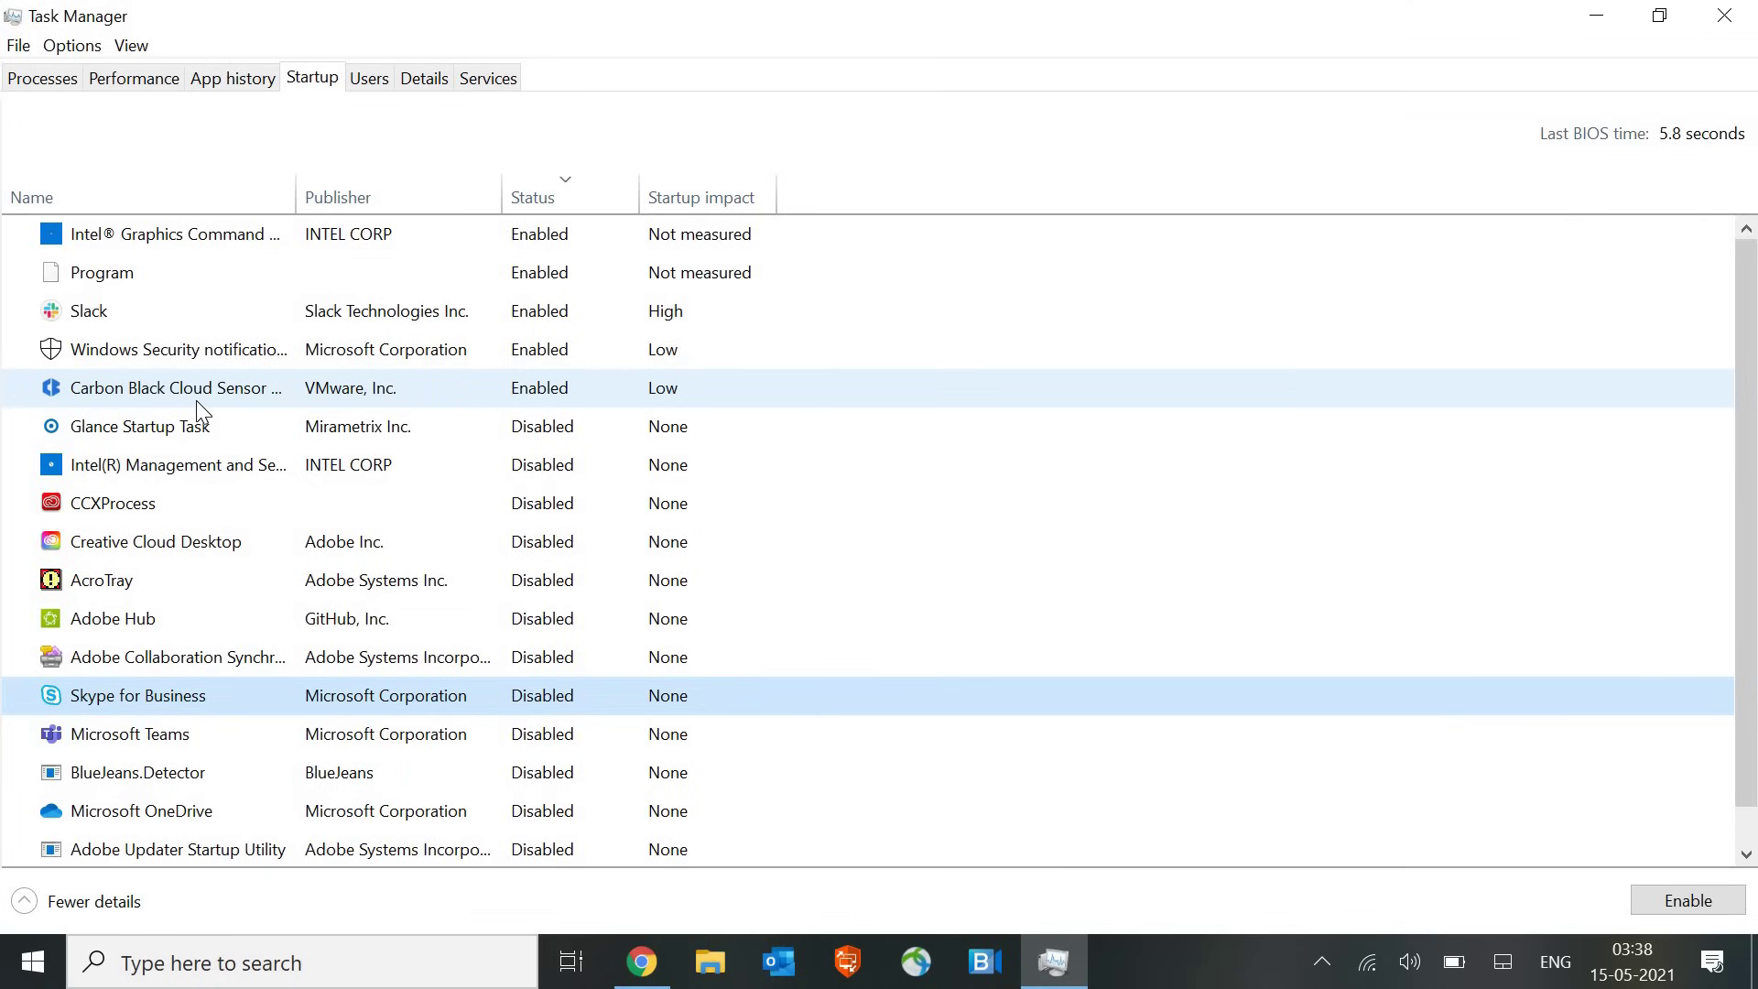
pyautogui.scroll(-1, 628, 616)
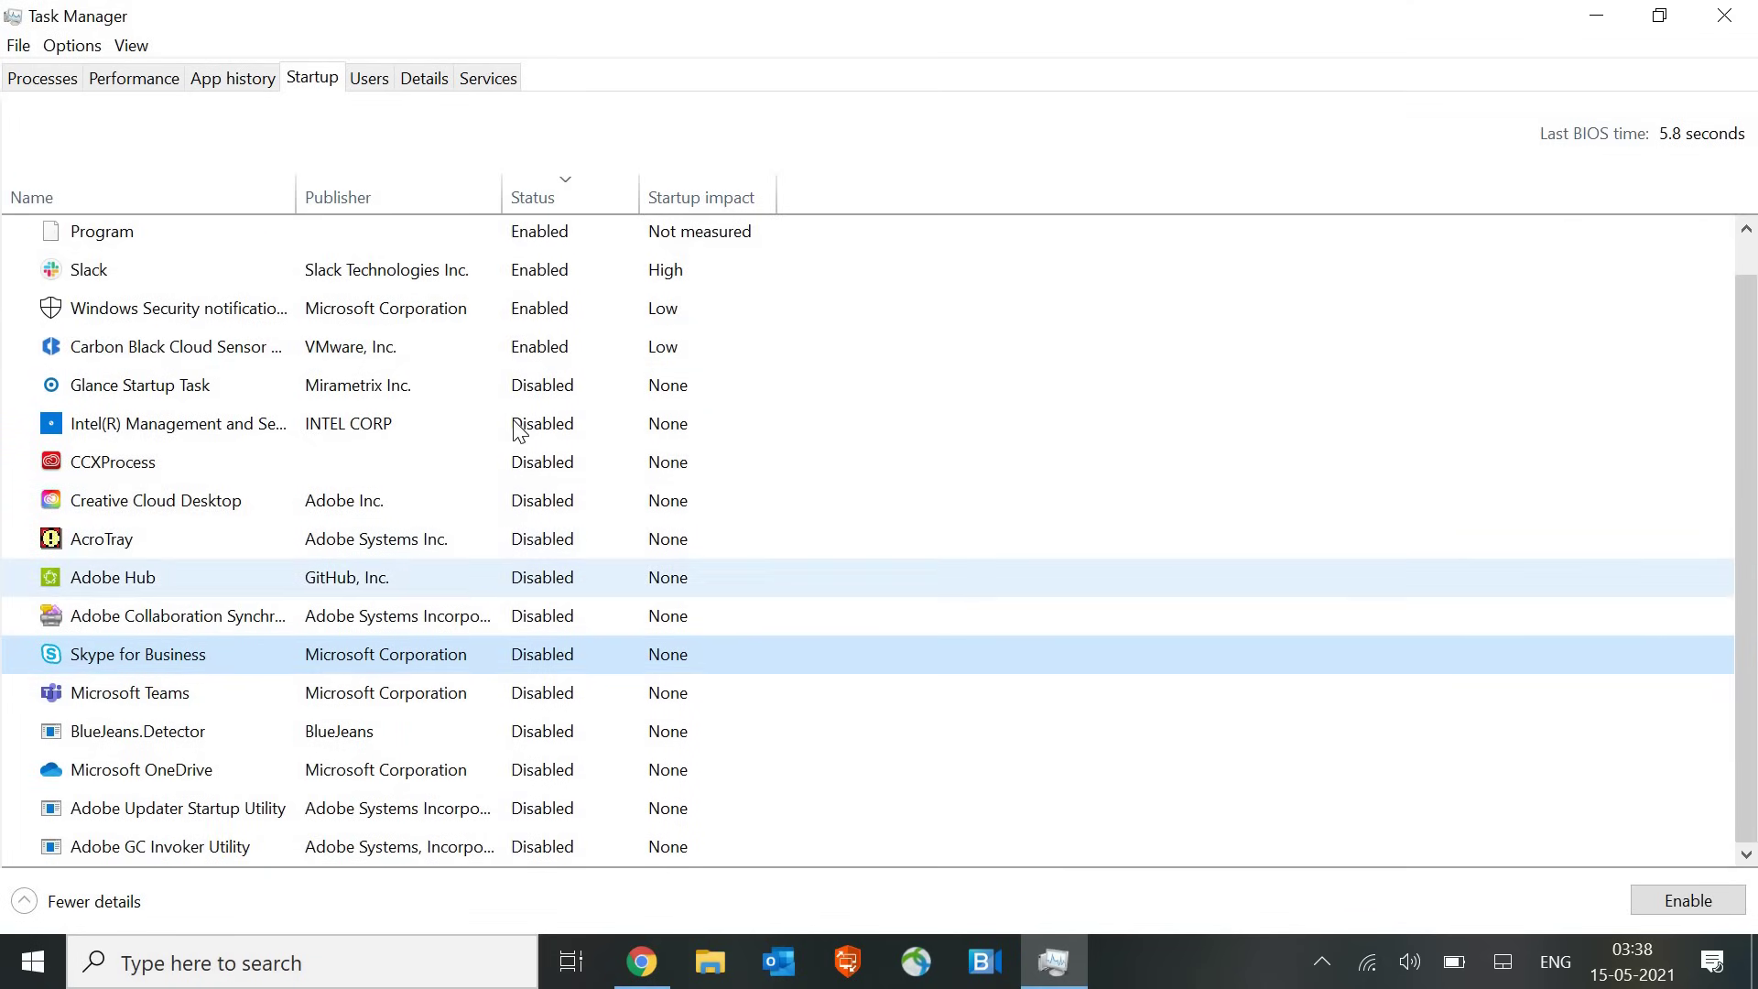
pyautogui.scroll(1, 577, 489)
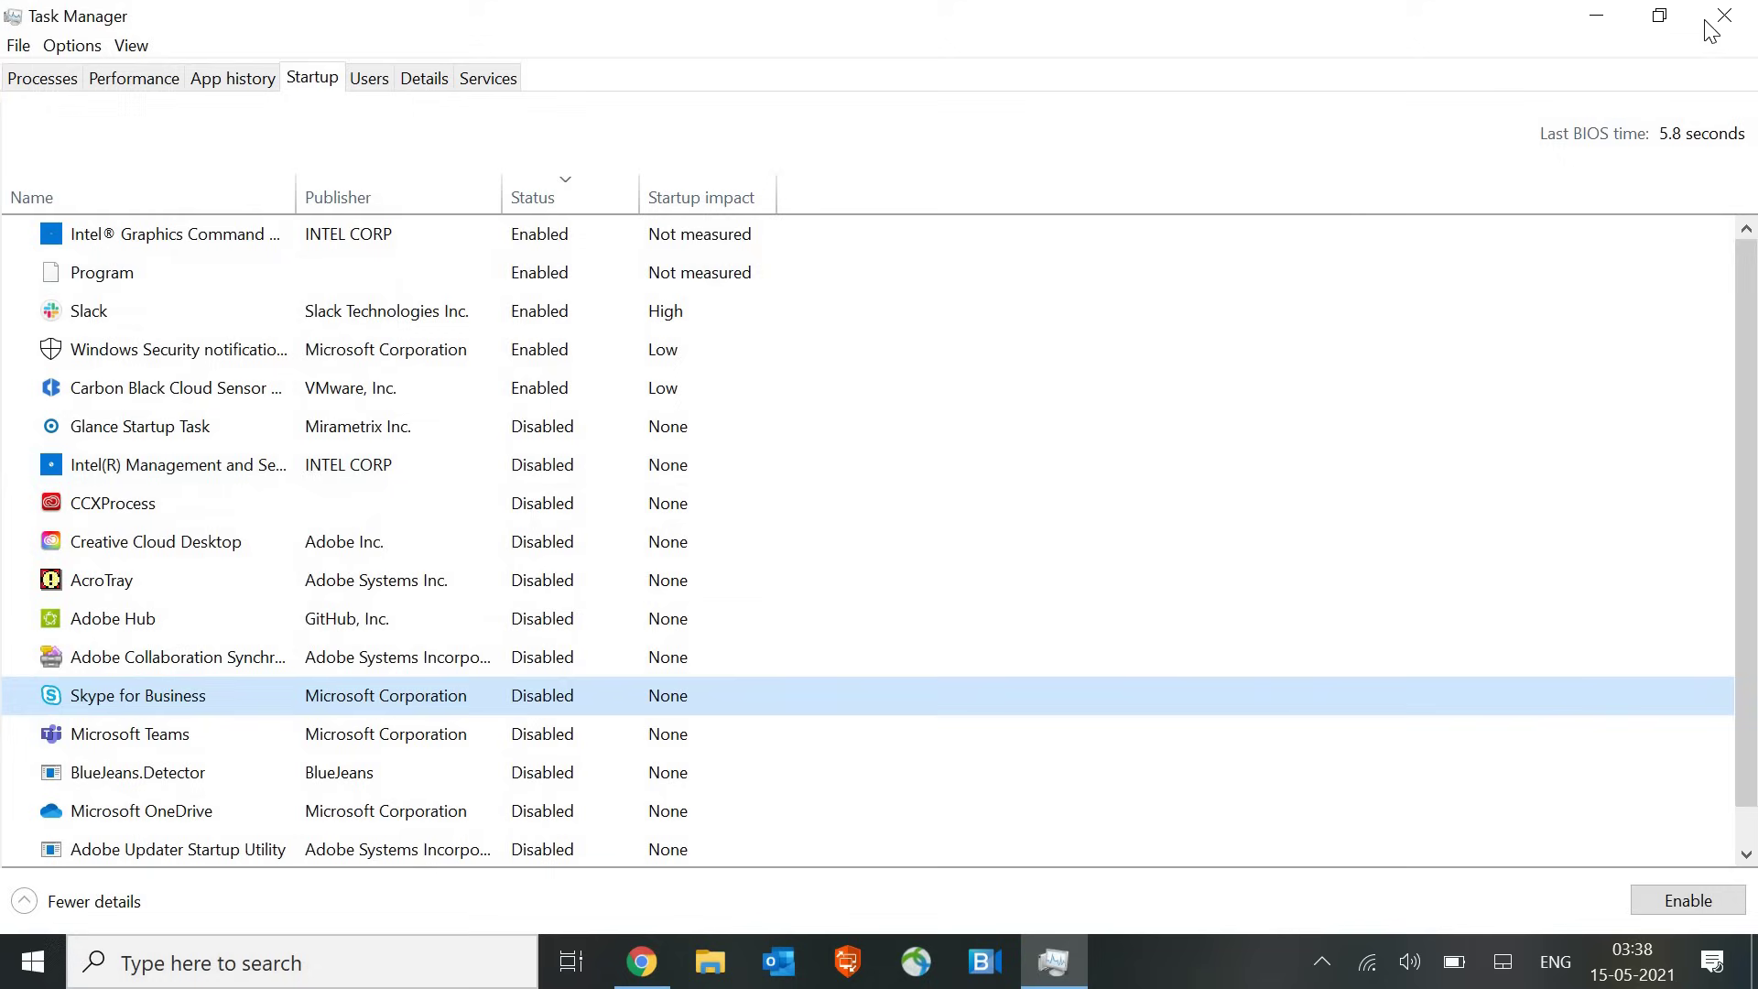
# Review the Processes and Performance tabs, leave Google Chrome running, then close Task Manager
pyautogui.click(50, 79)
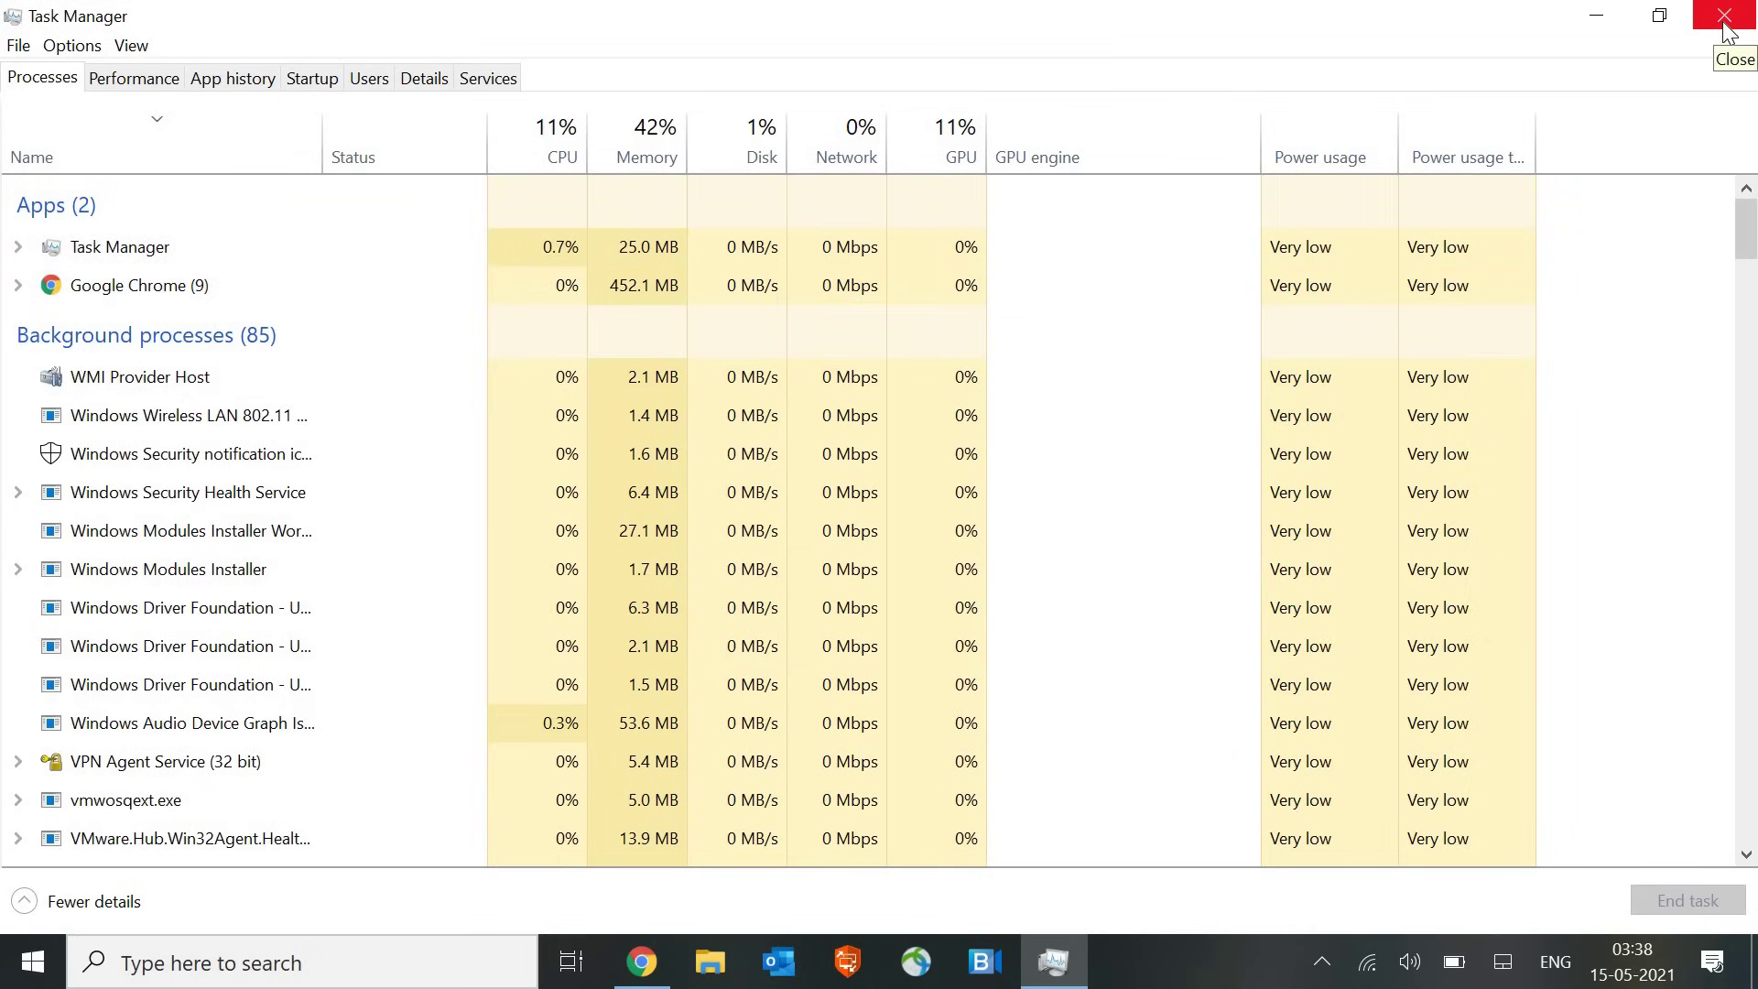
pyautogui.click(146, 79)
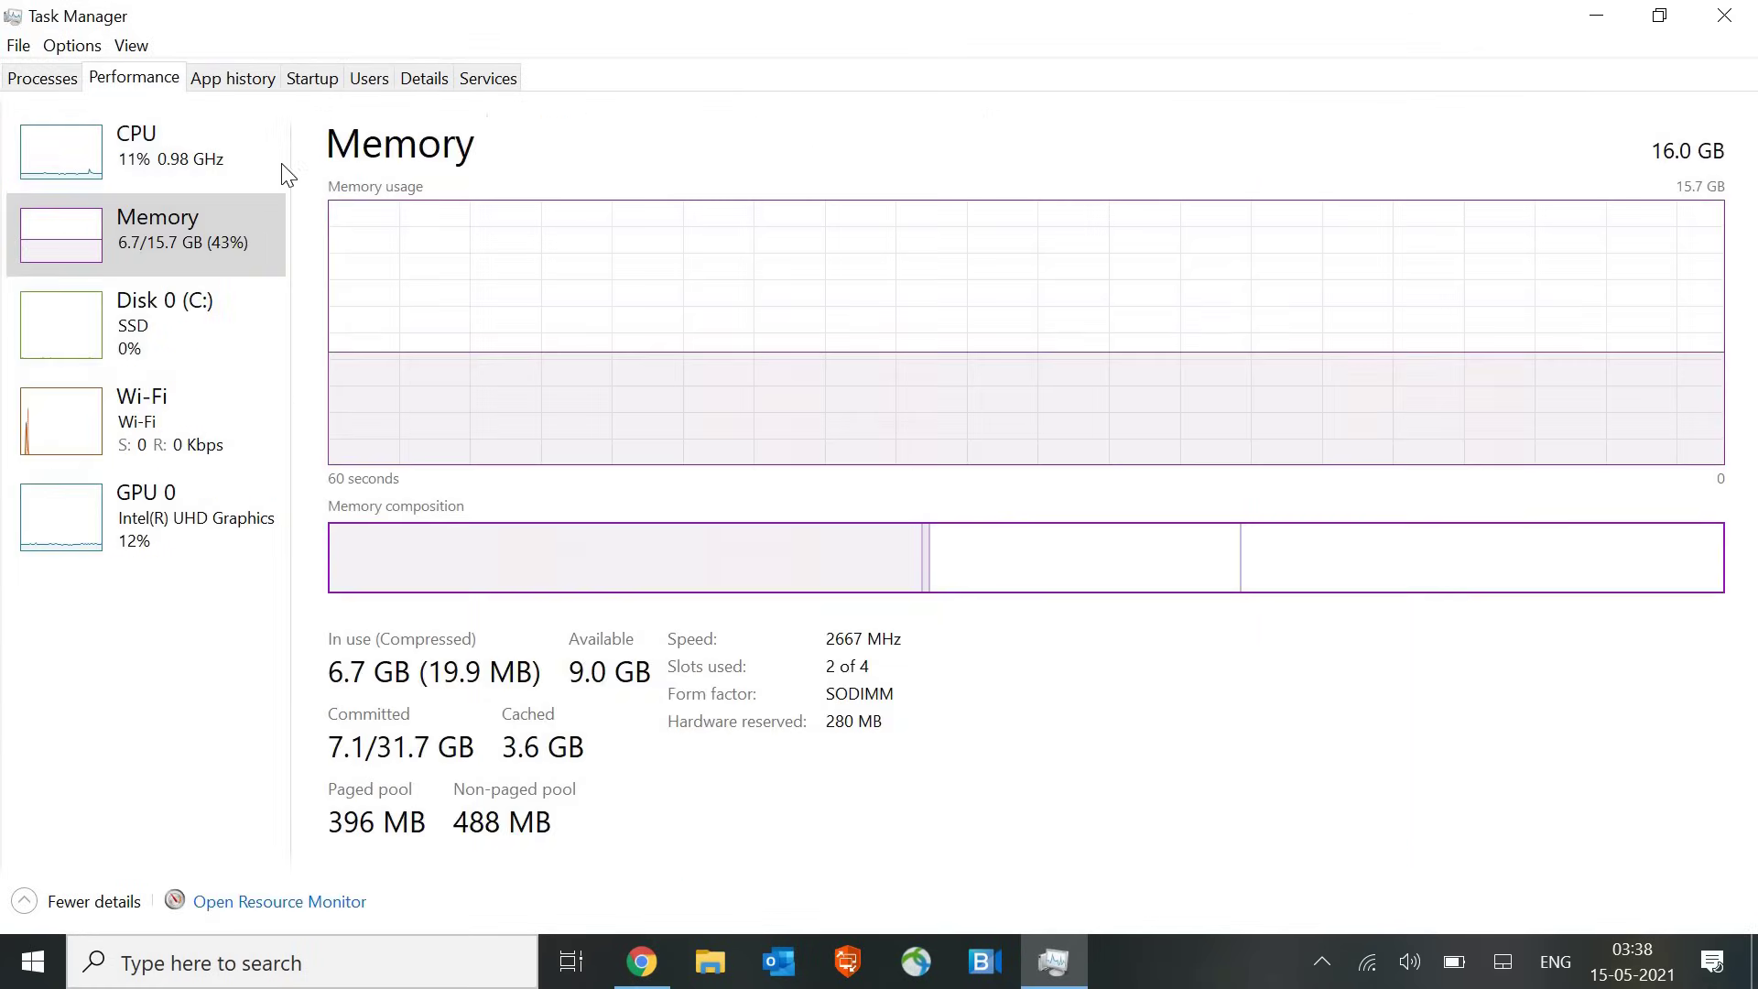
pyautogui.click(70, 85)
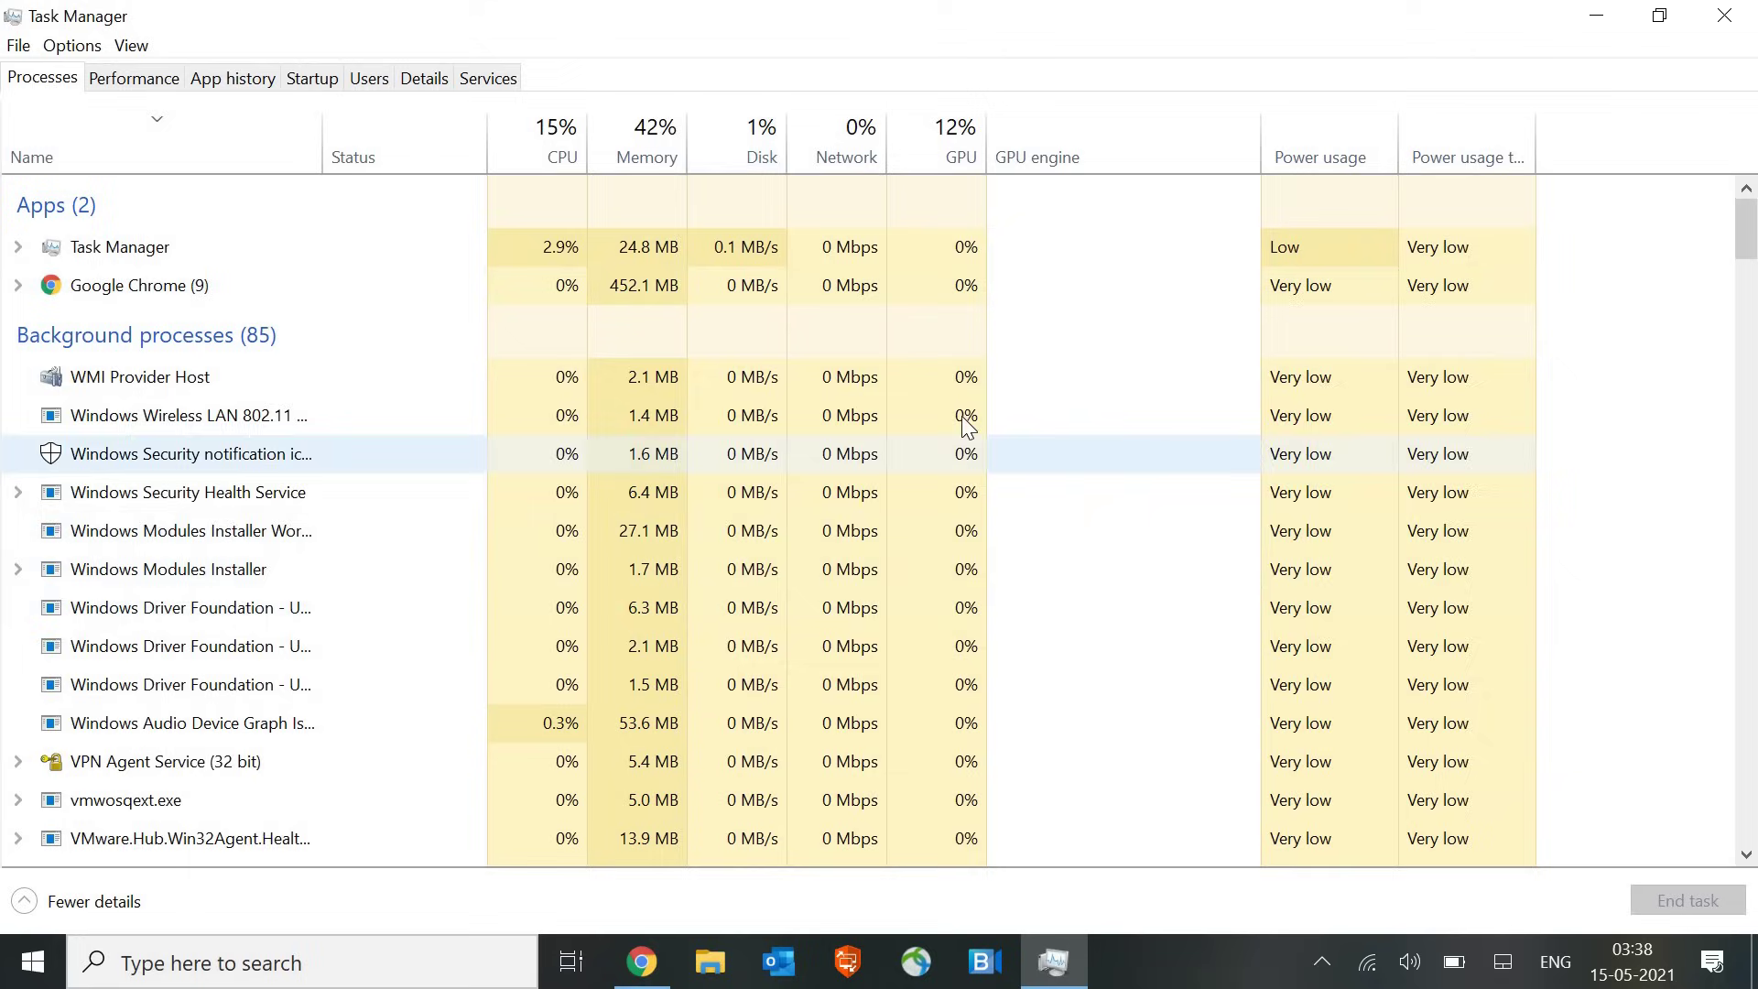
pyautogui.click(91, 256)
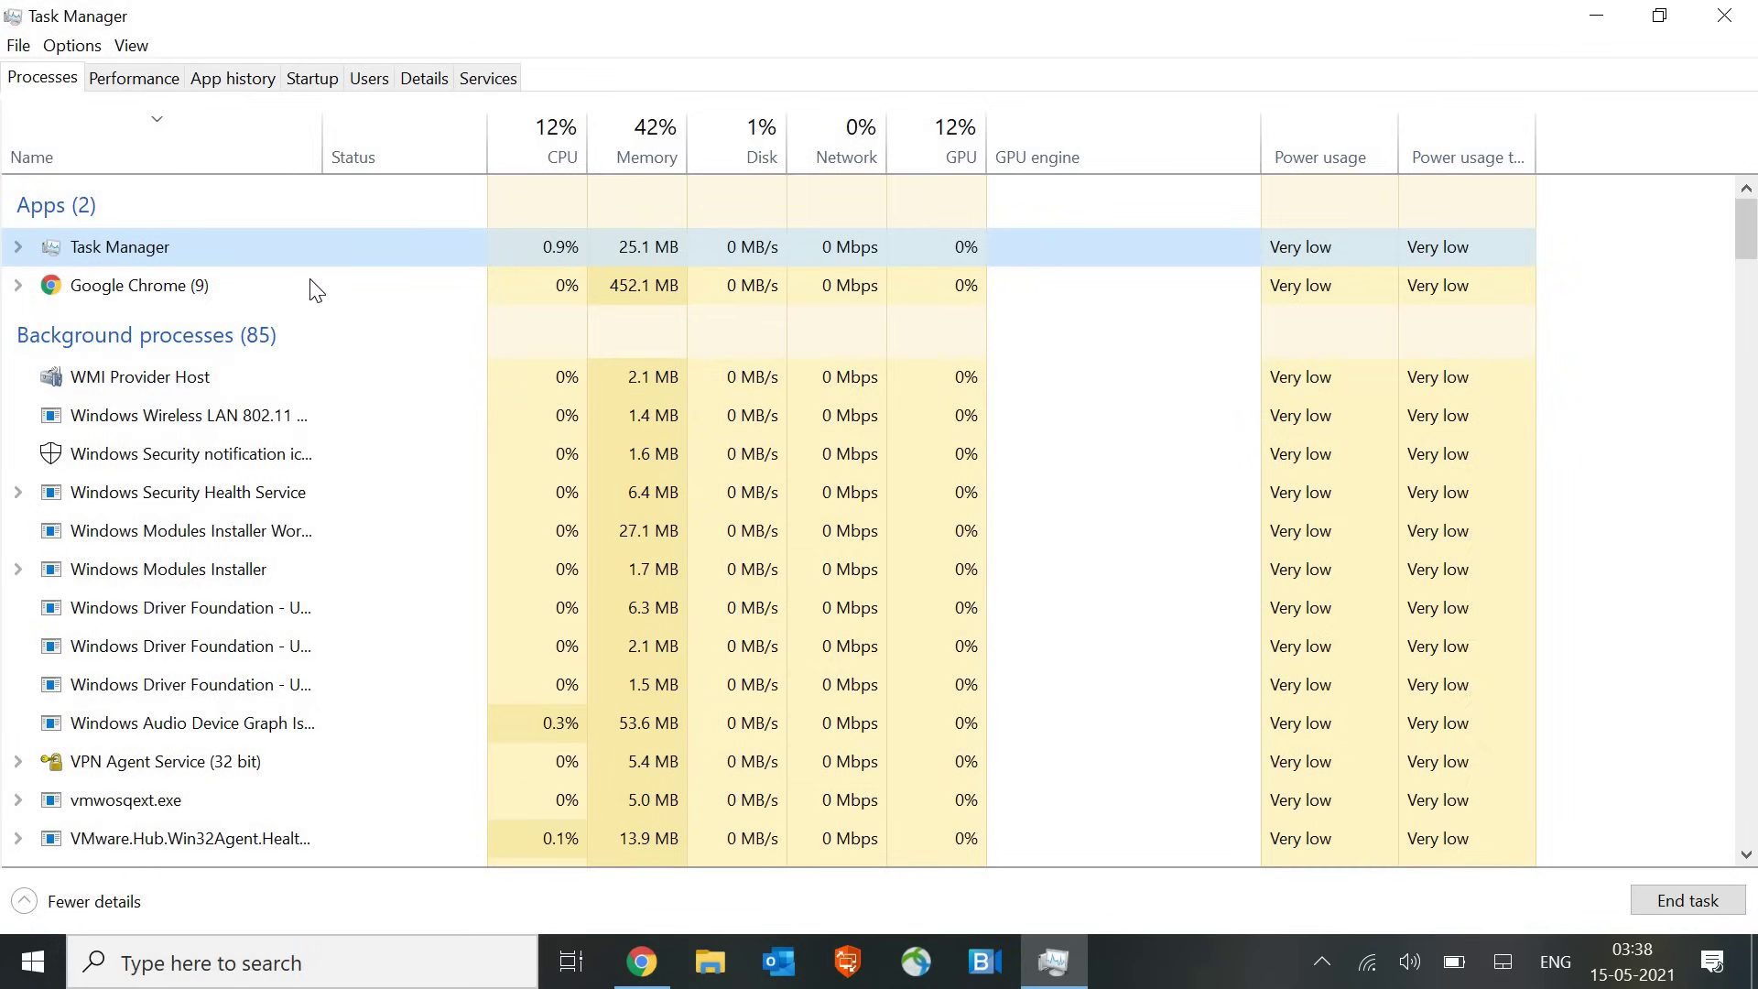
pyautogui.click(129, 289)
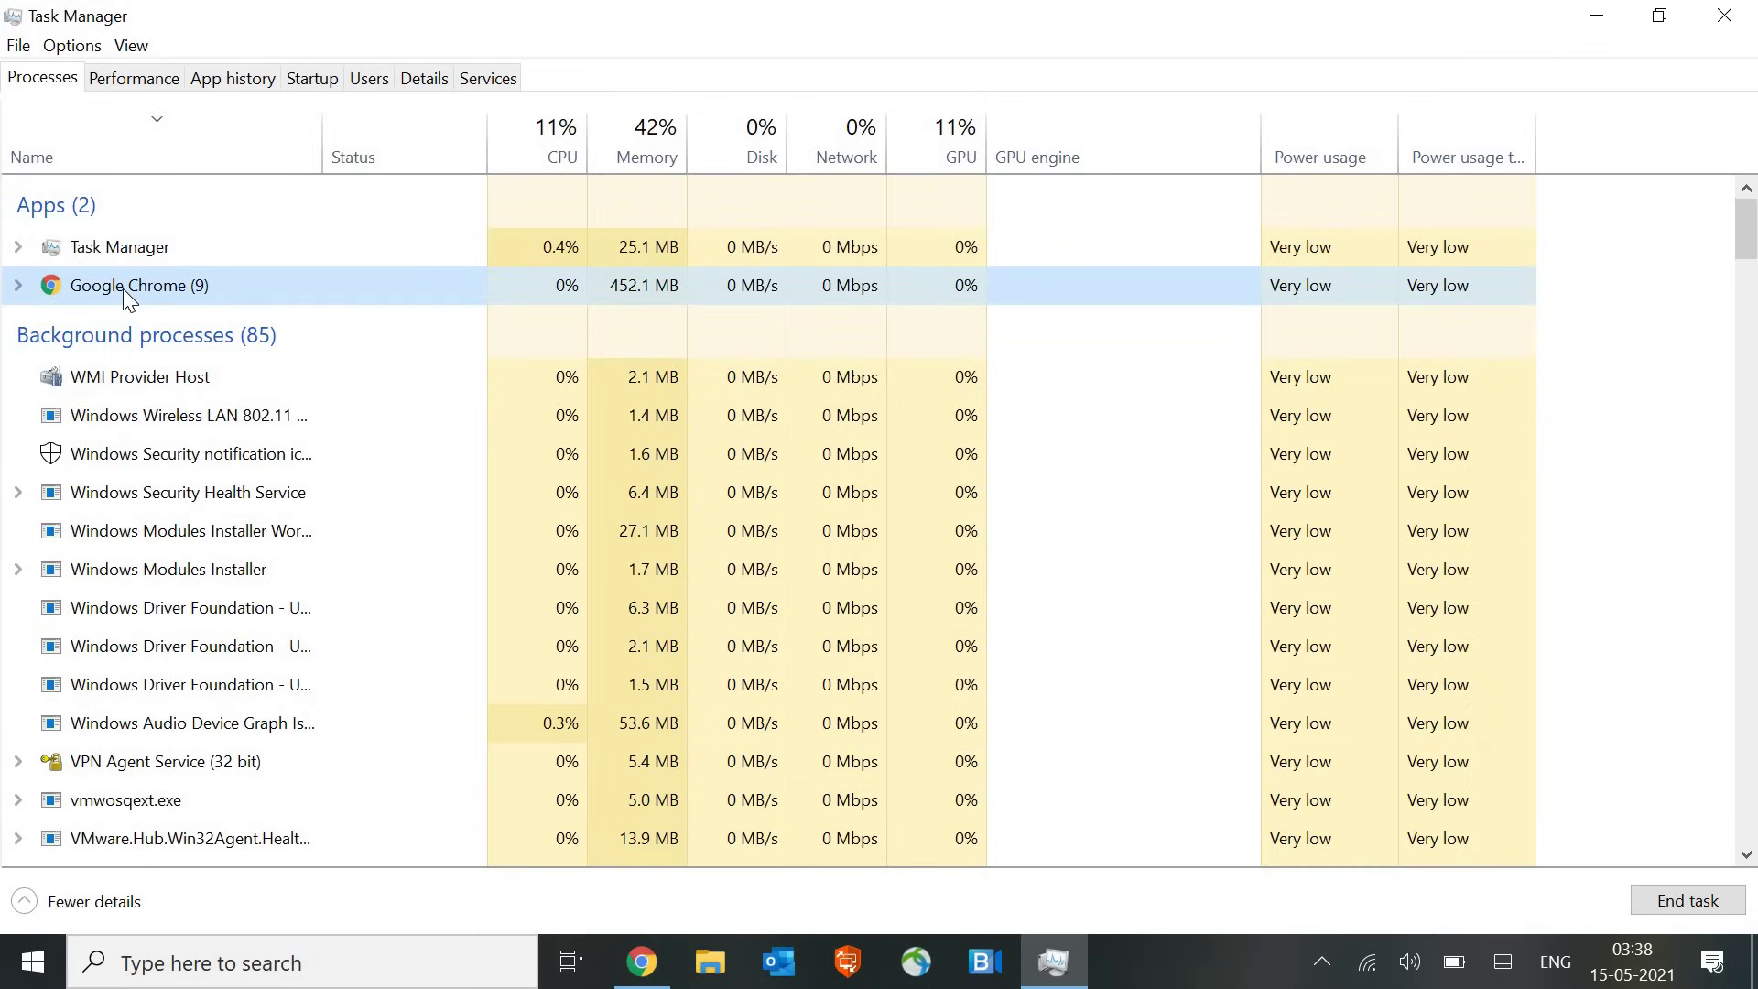
pyautogui.rightClick(124, 291)
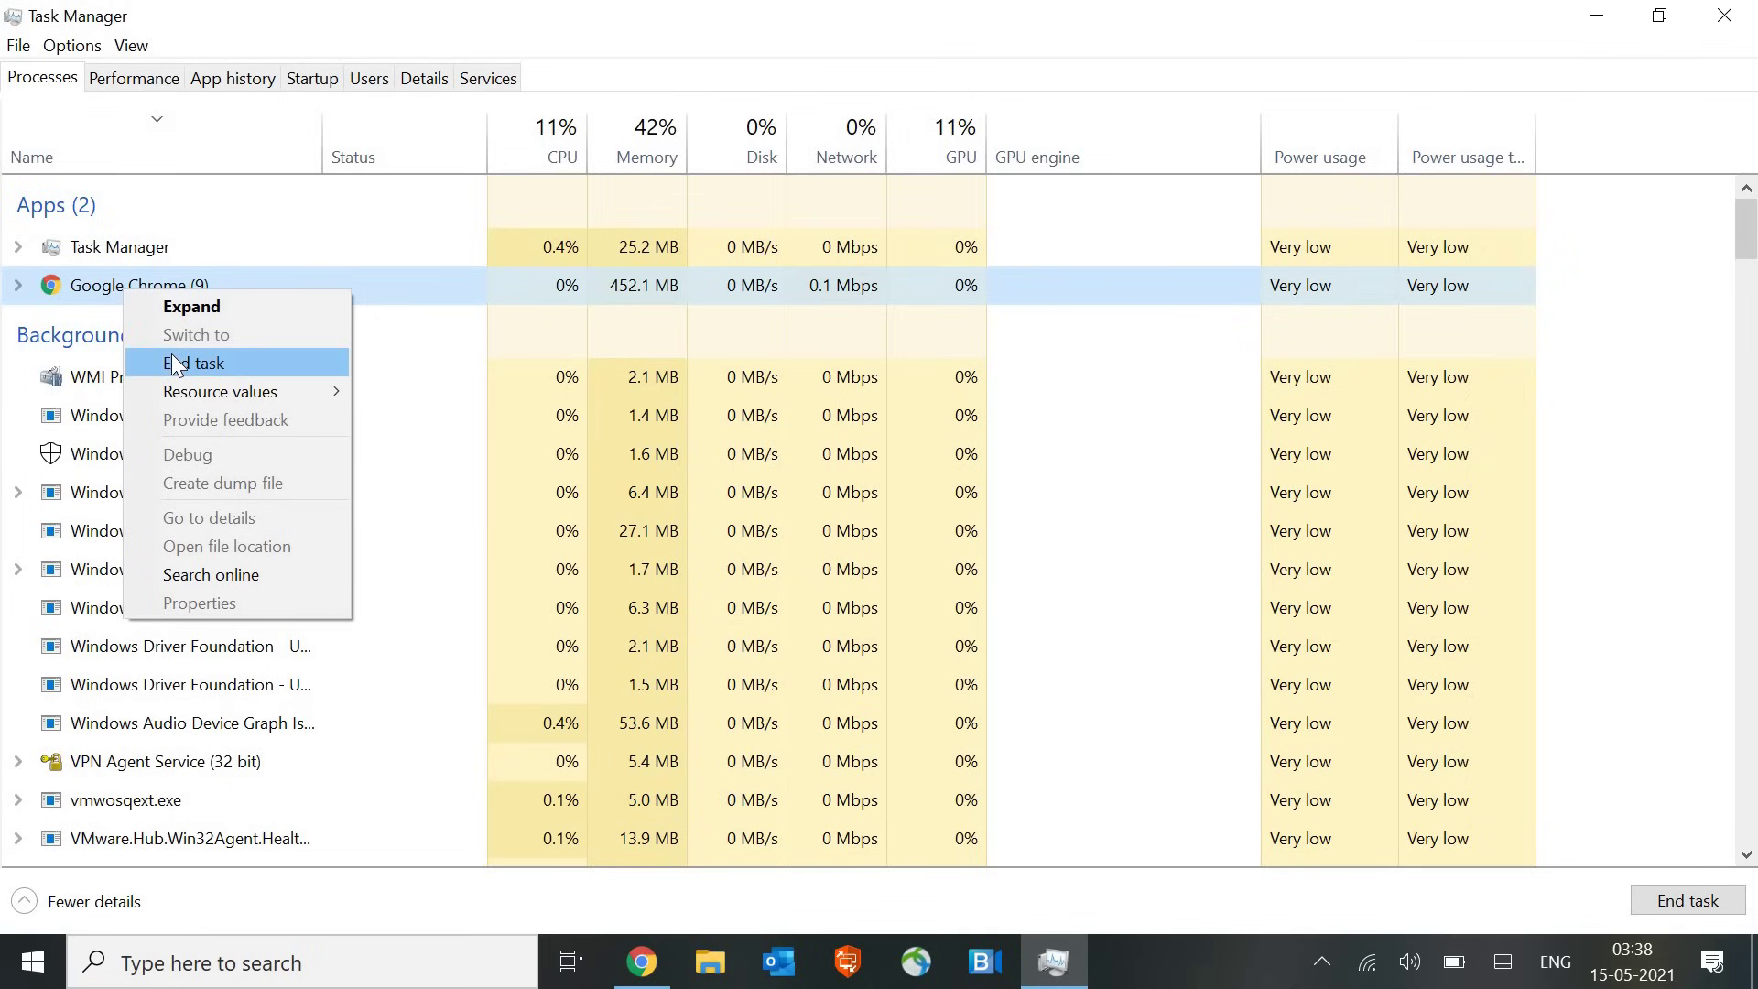
pyautogui.click(459, 288)
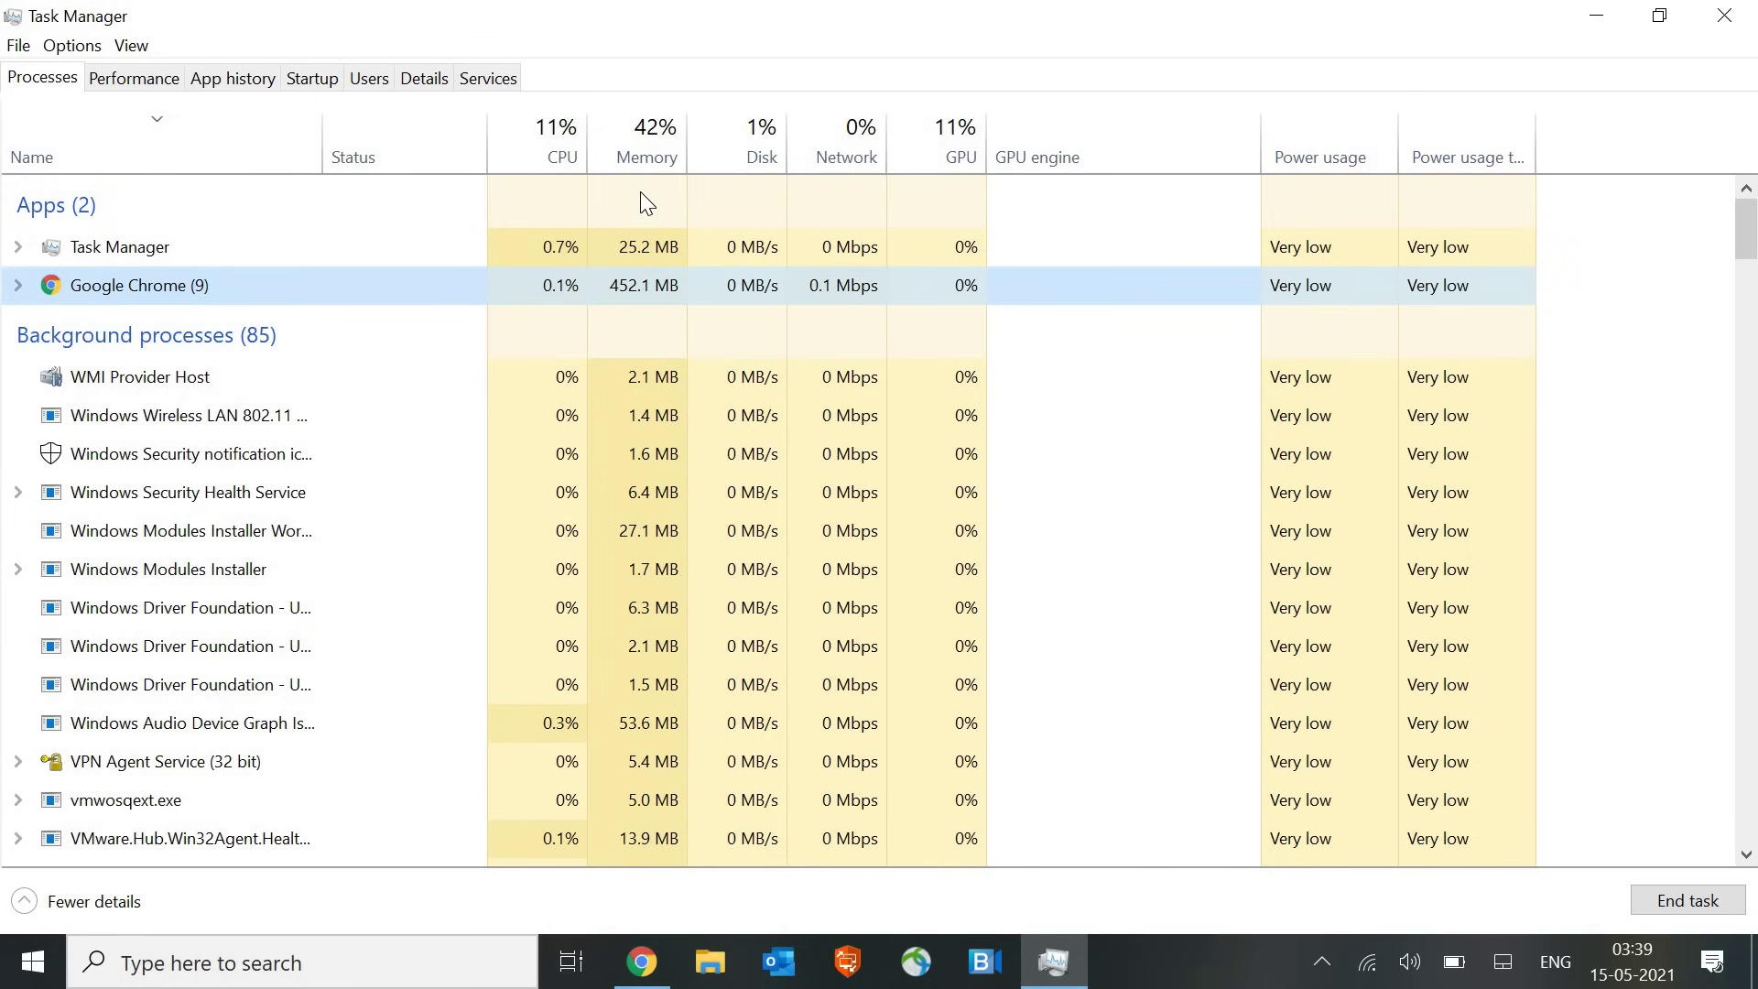
pyautogui.click(1725, 16)
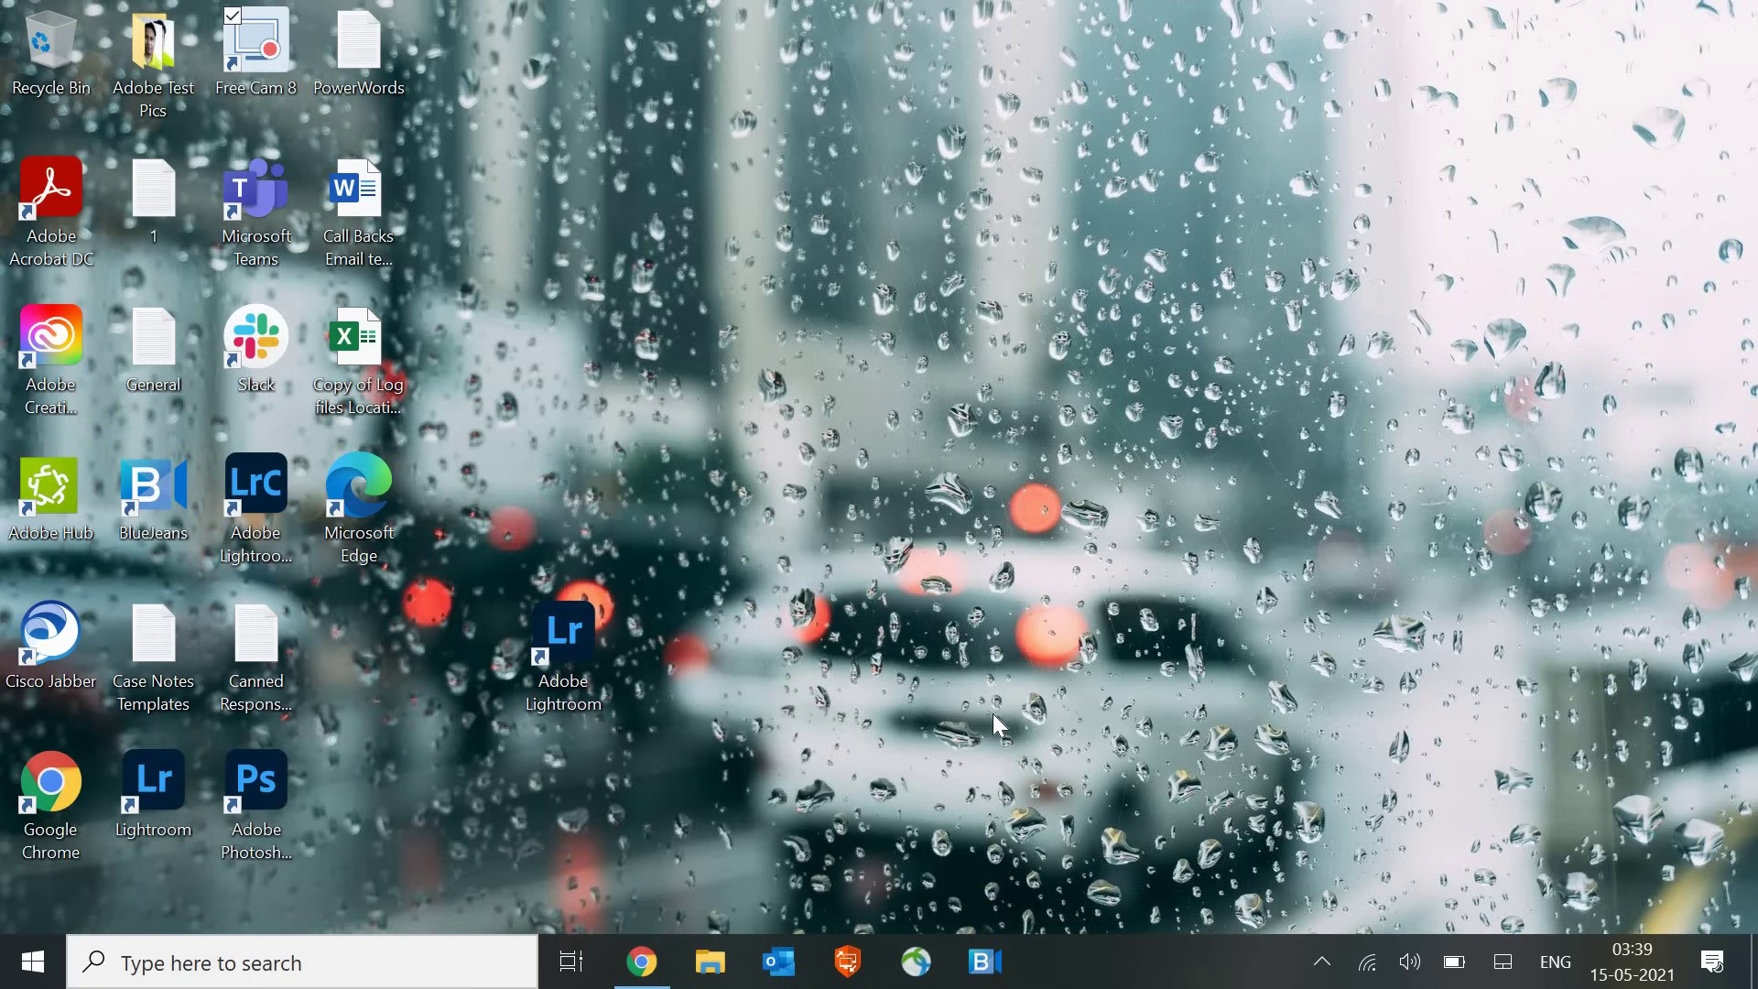
# Return to Chrome on the IObit Advanced SystemCare 14 Free page and open a blank tab
pyautogui.click(654, 968)
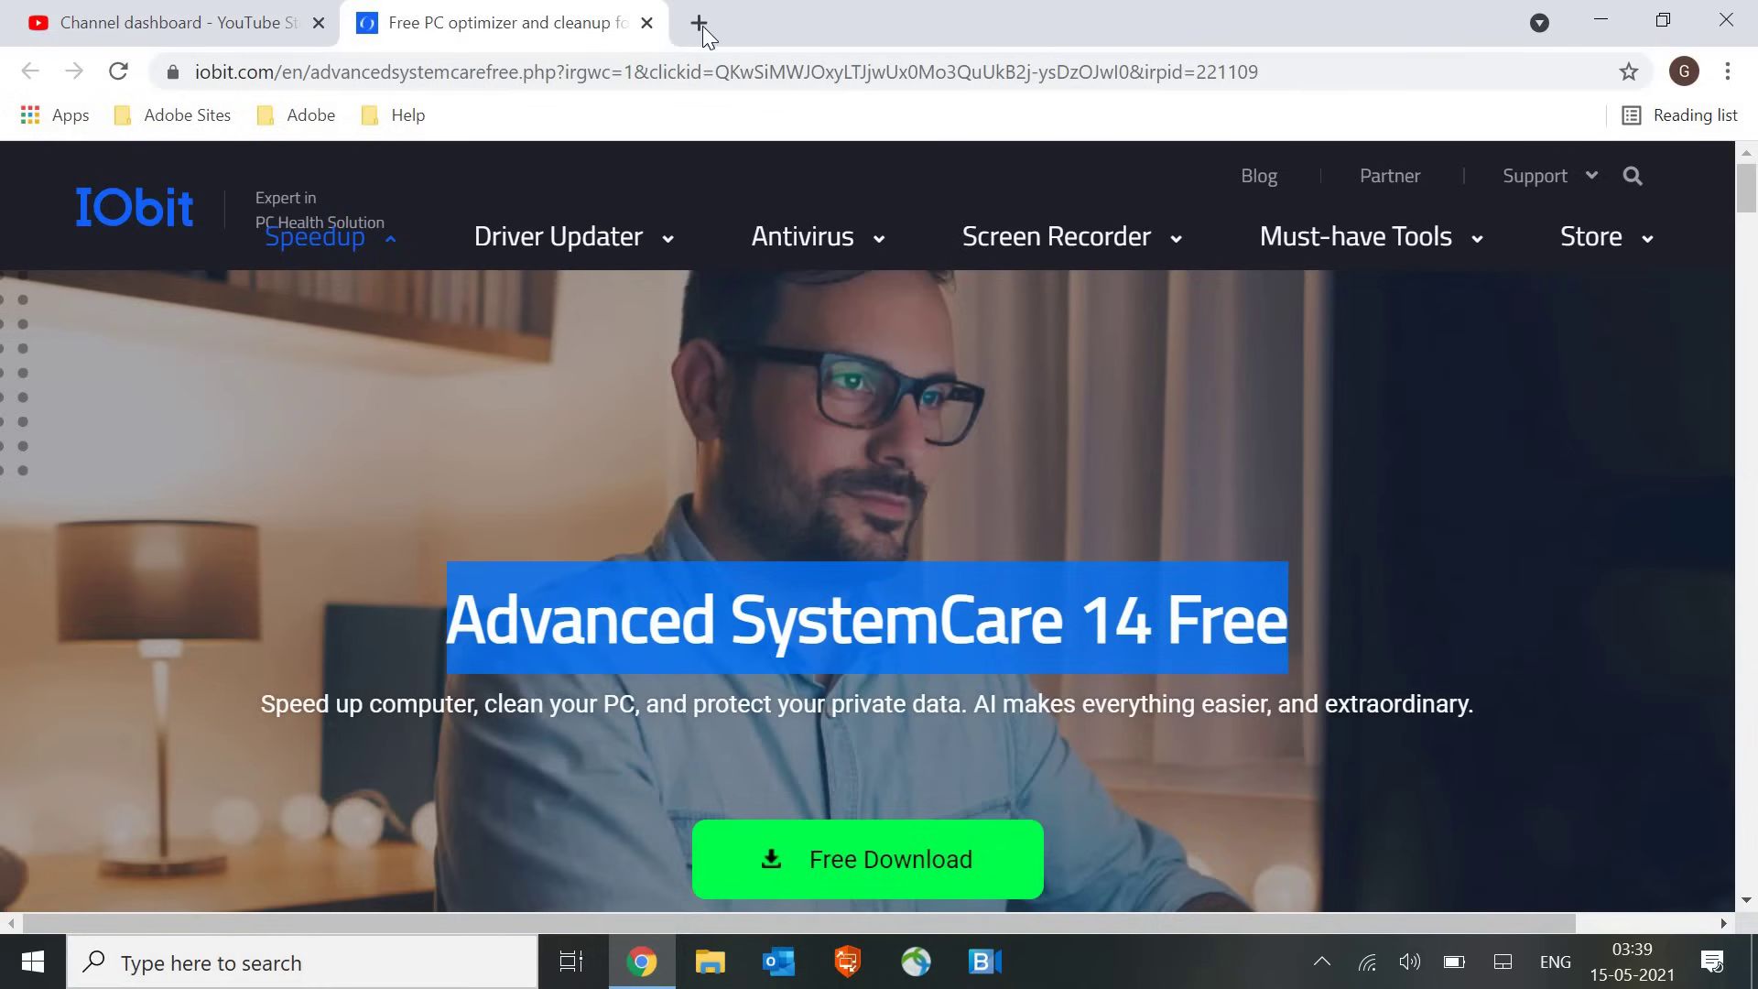
pyautogui.click(702, 26)
pyautogui.click(733, 76)
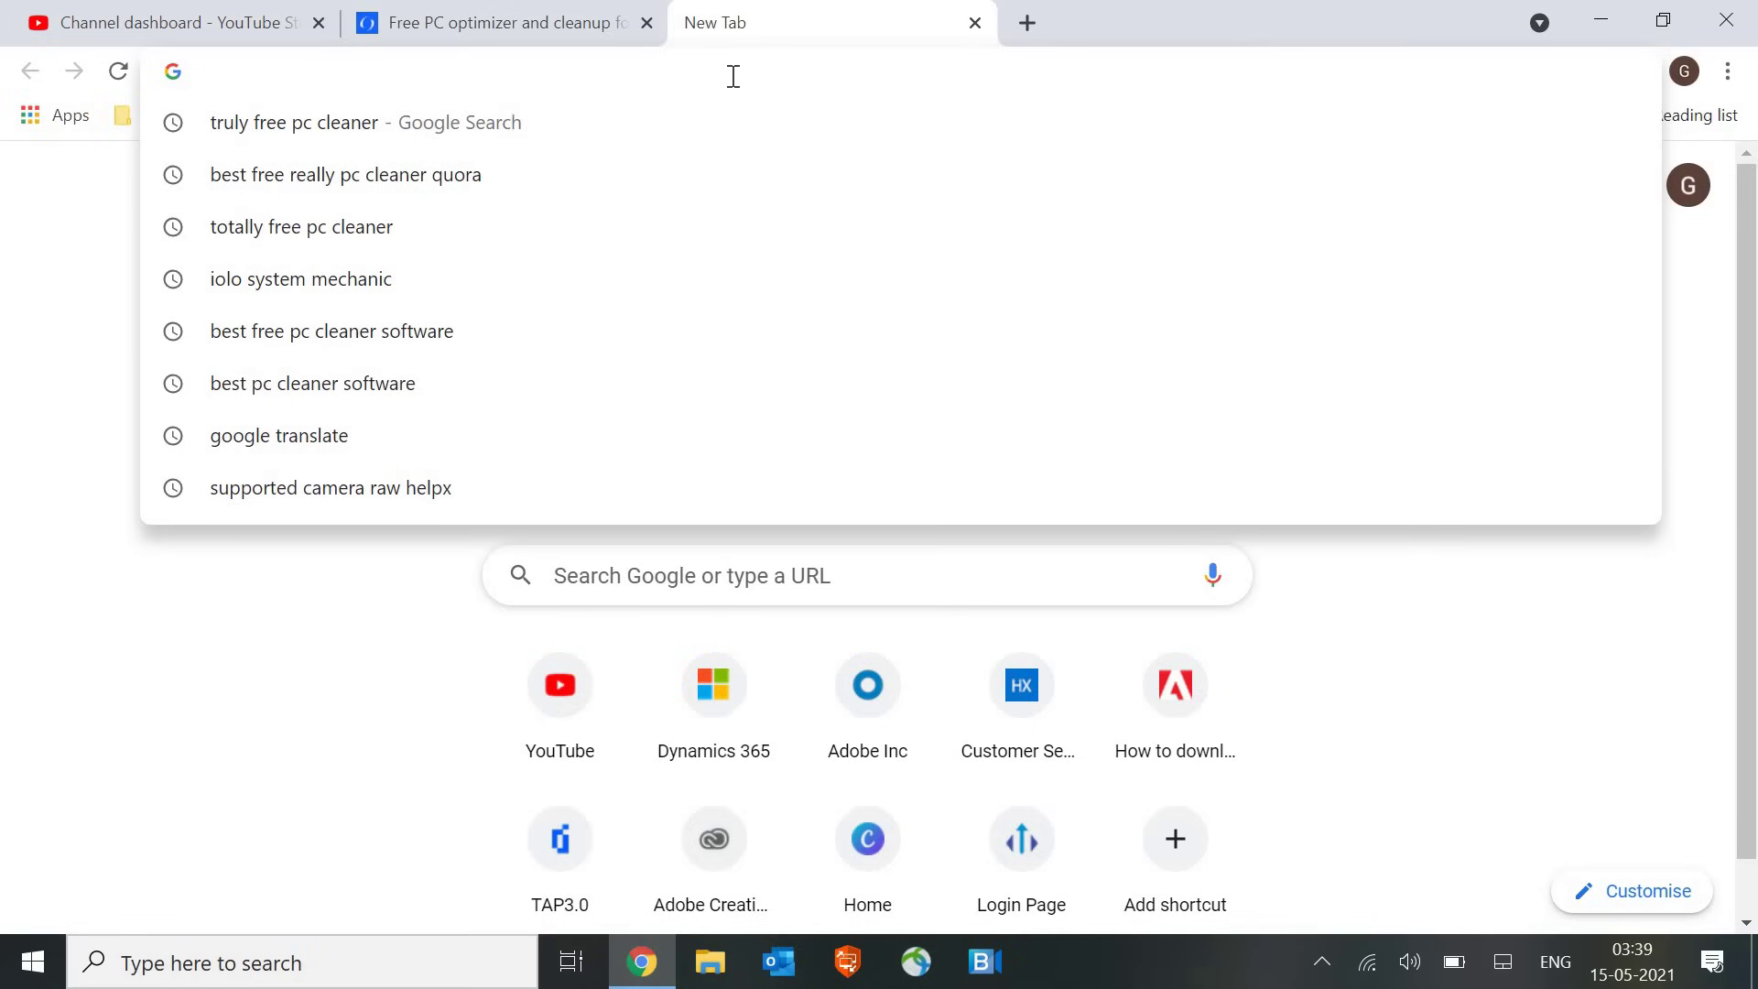
# Load malwarebytes.com from the 'mal' suggestion and scroll down to its Personal free download offer
pyautogui.write('mal')
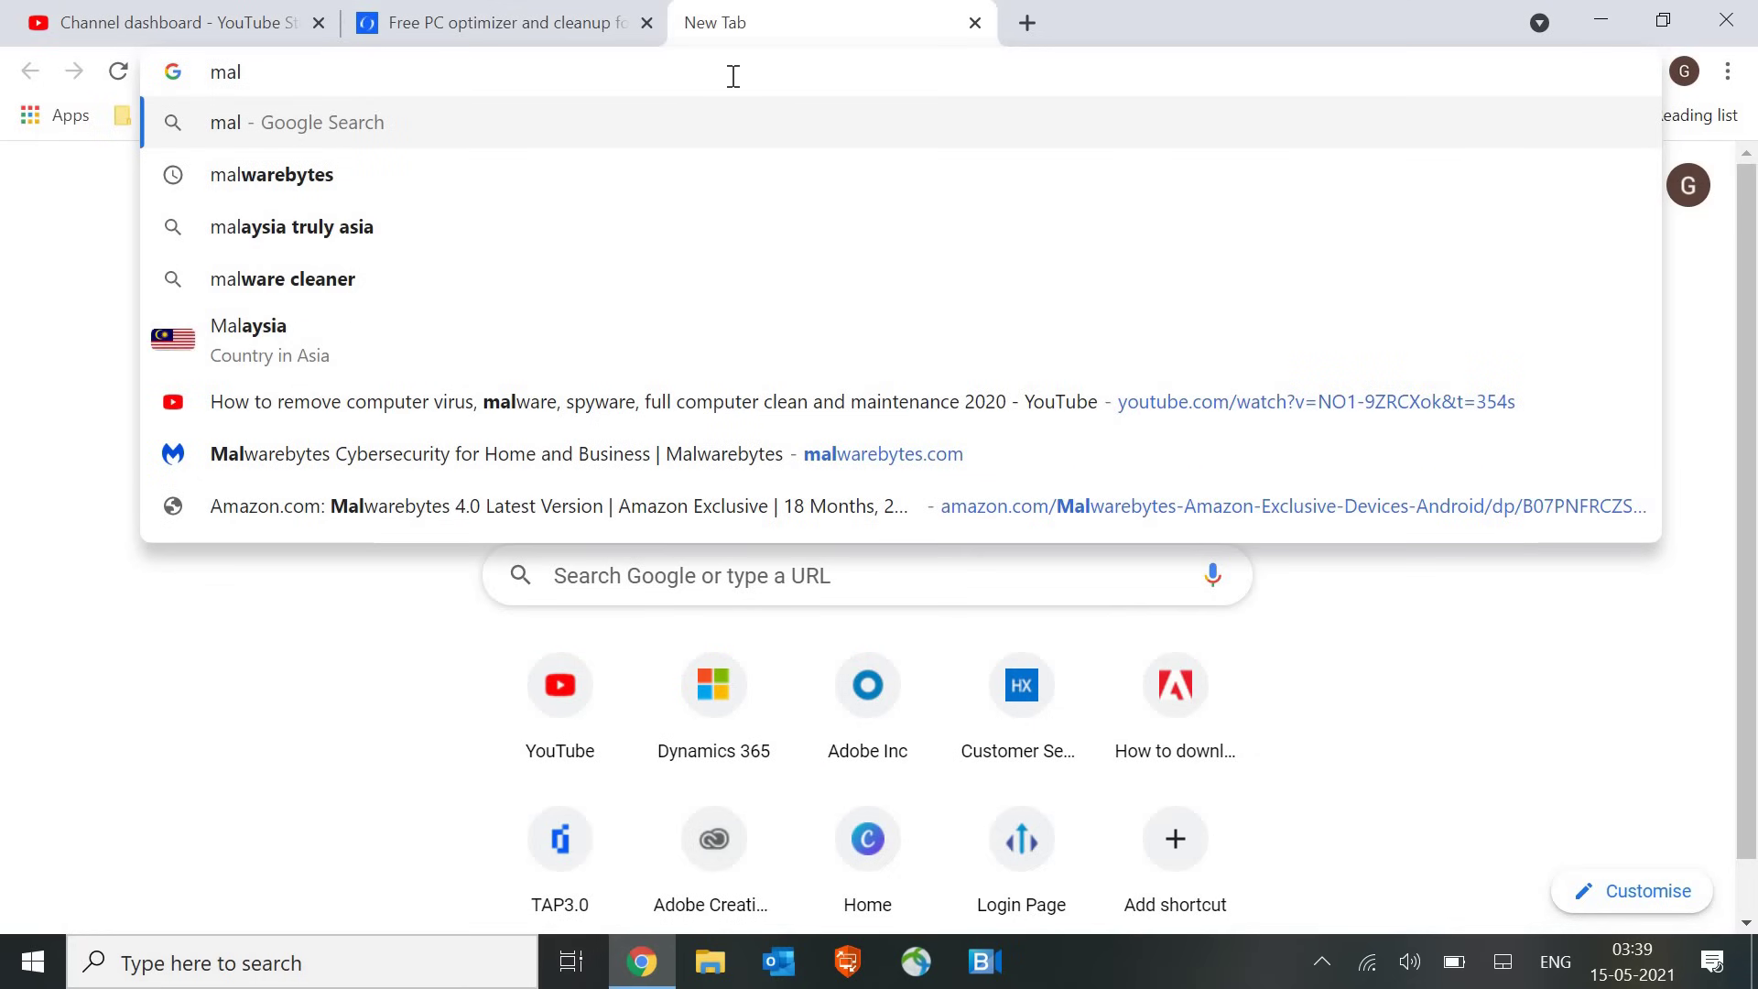
pyautogui.press('Down')
pyautogui.press('Return')
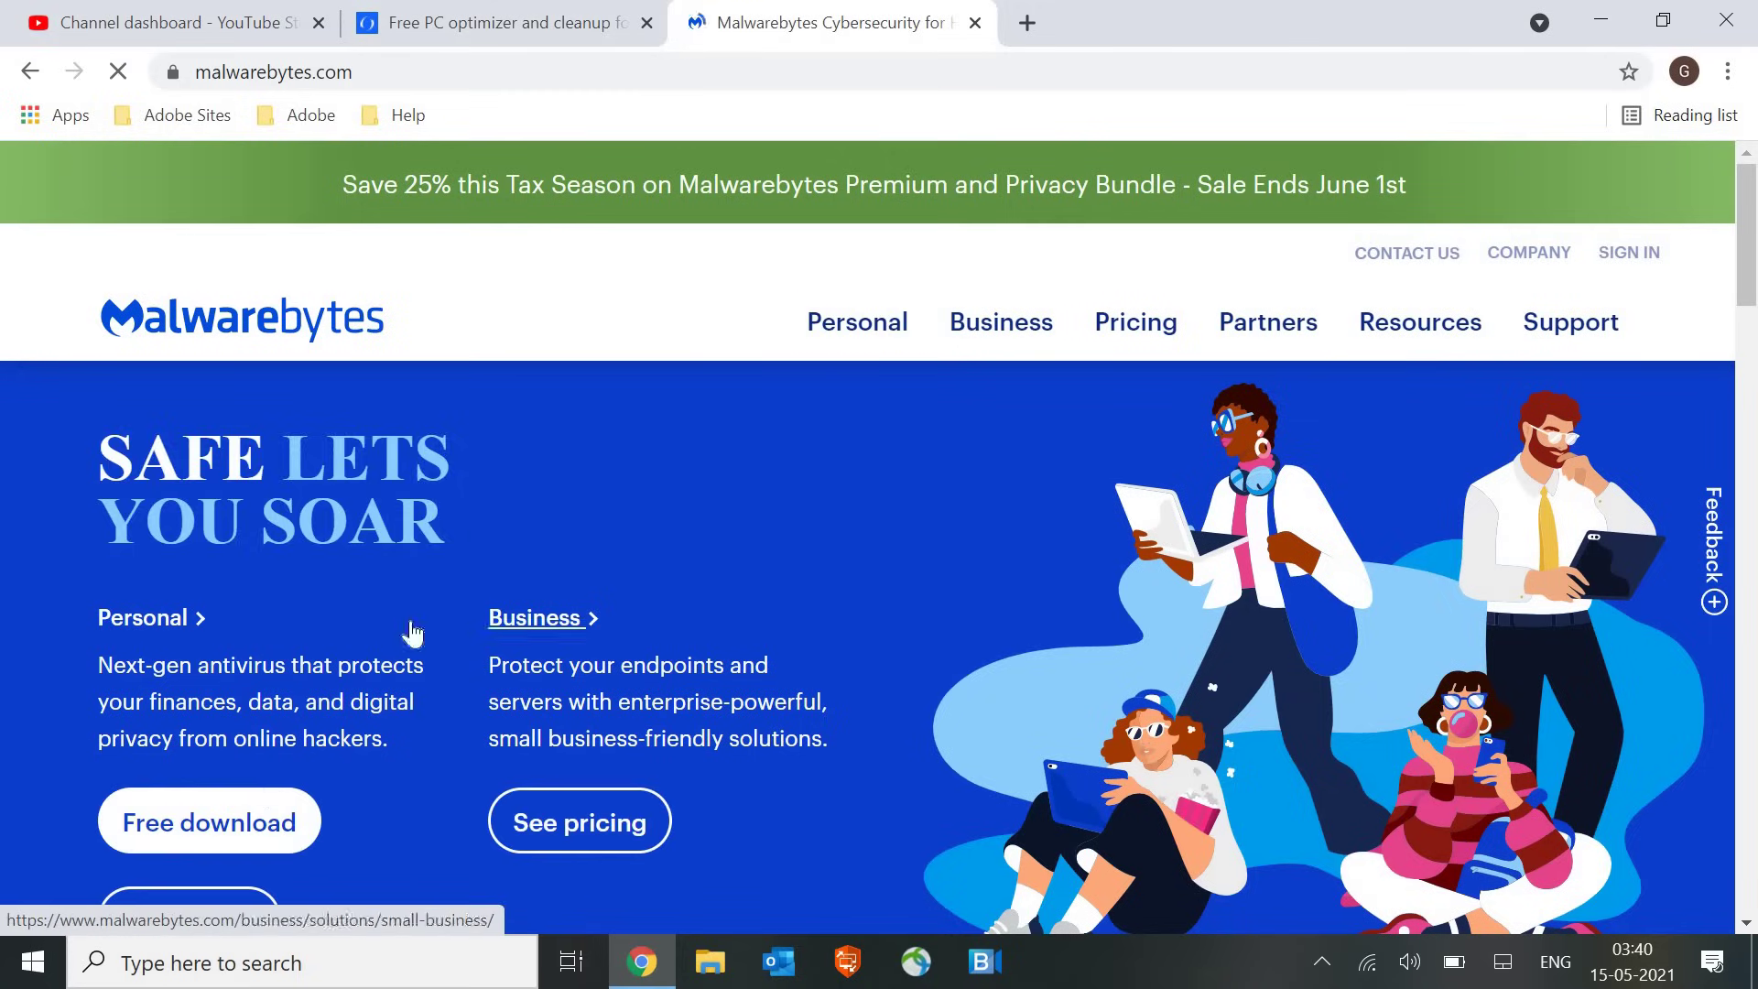
pyautogui.scroll(-1, 212, 717)
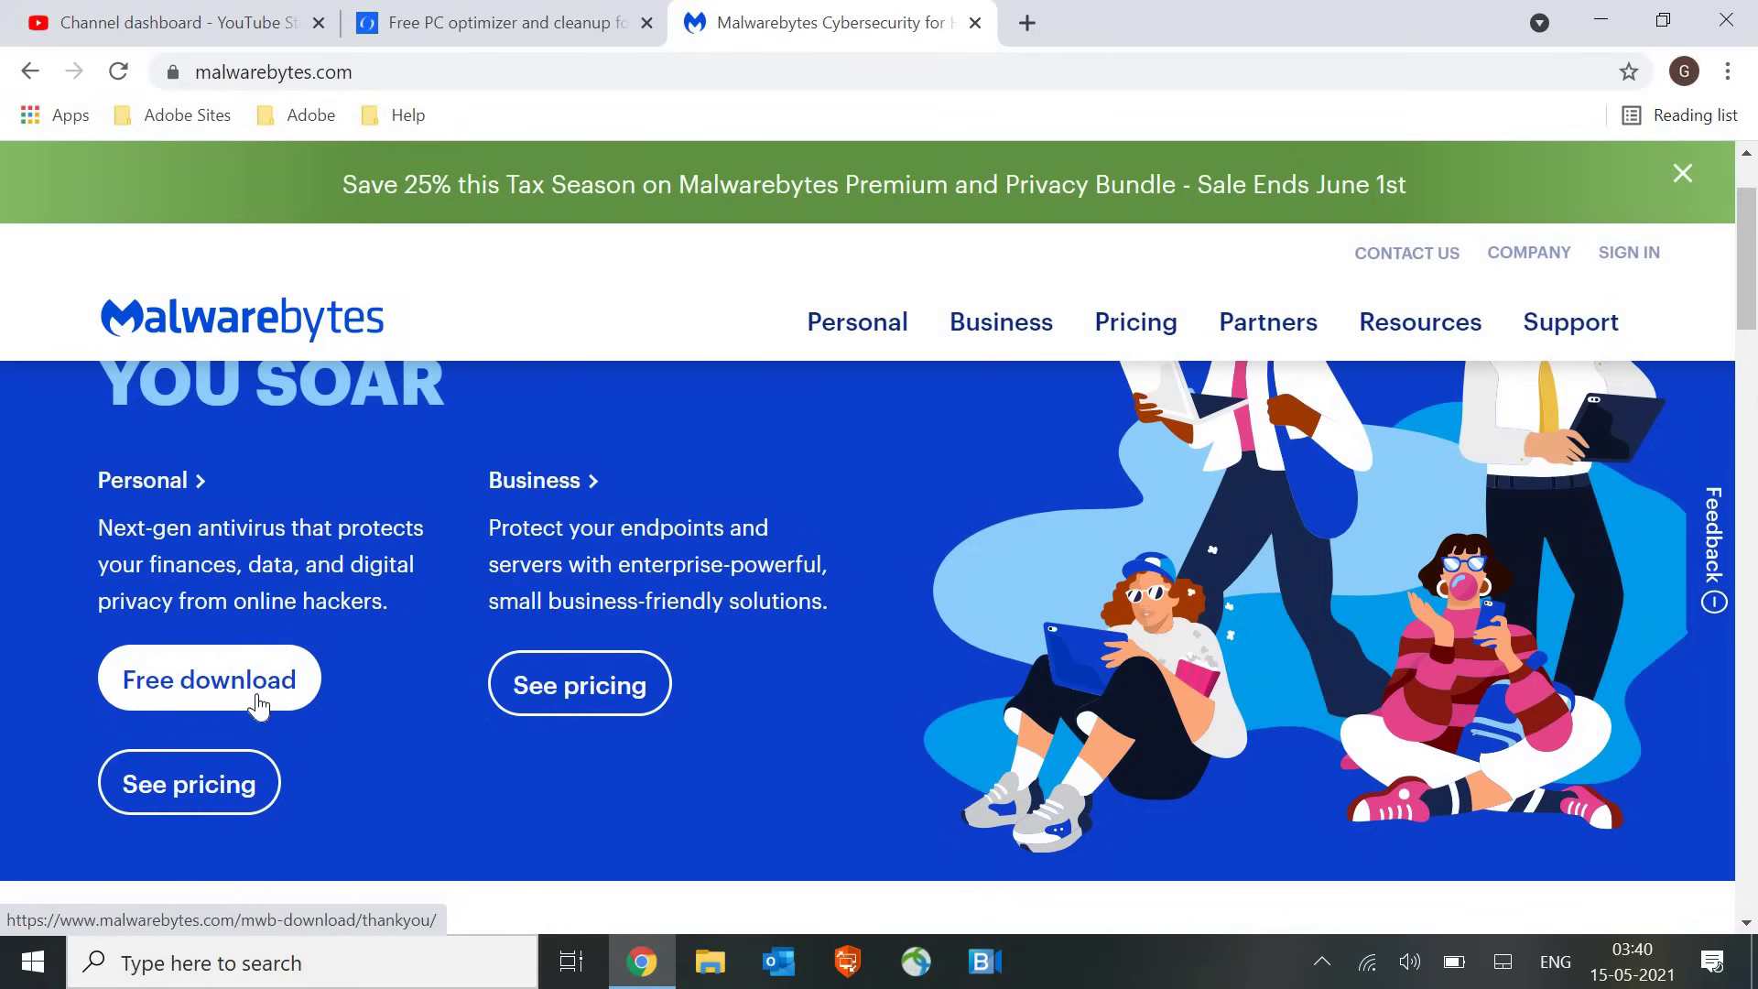
# Search 'add' to open Apps & features (38 apps), minimize Settings, and open a new Chrome tab
pyautogui.click(163, 972)
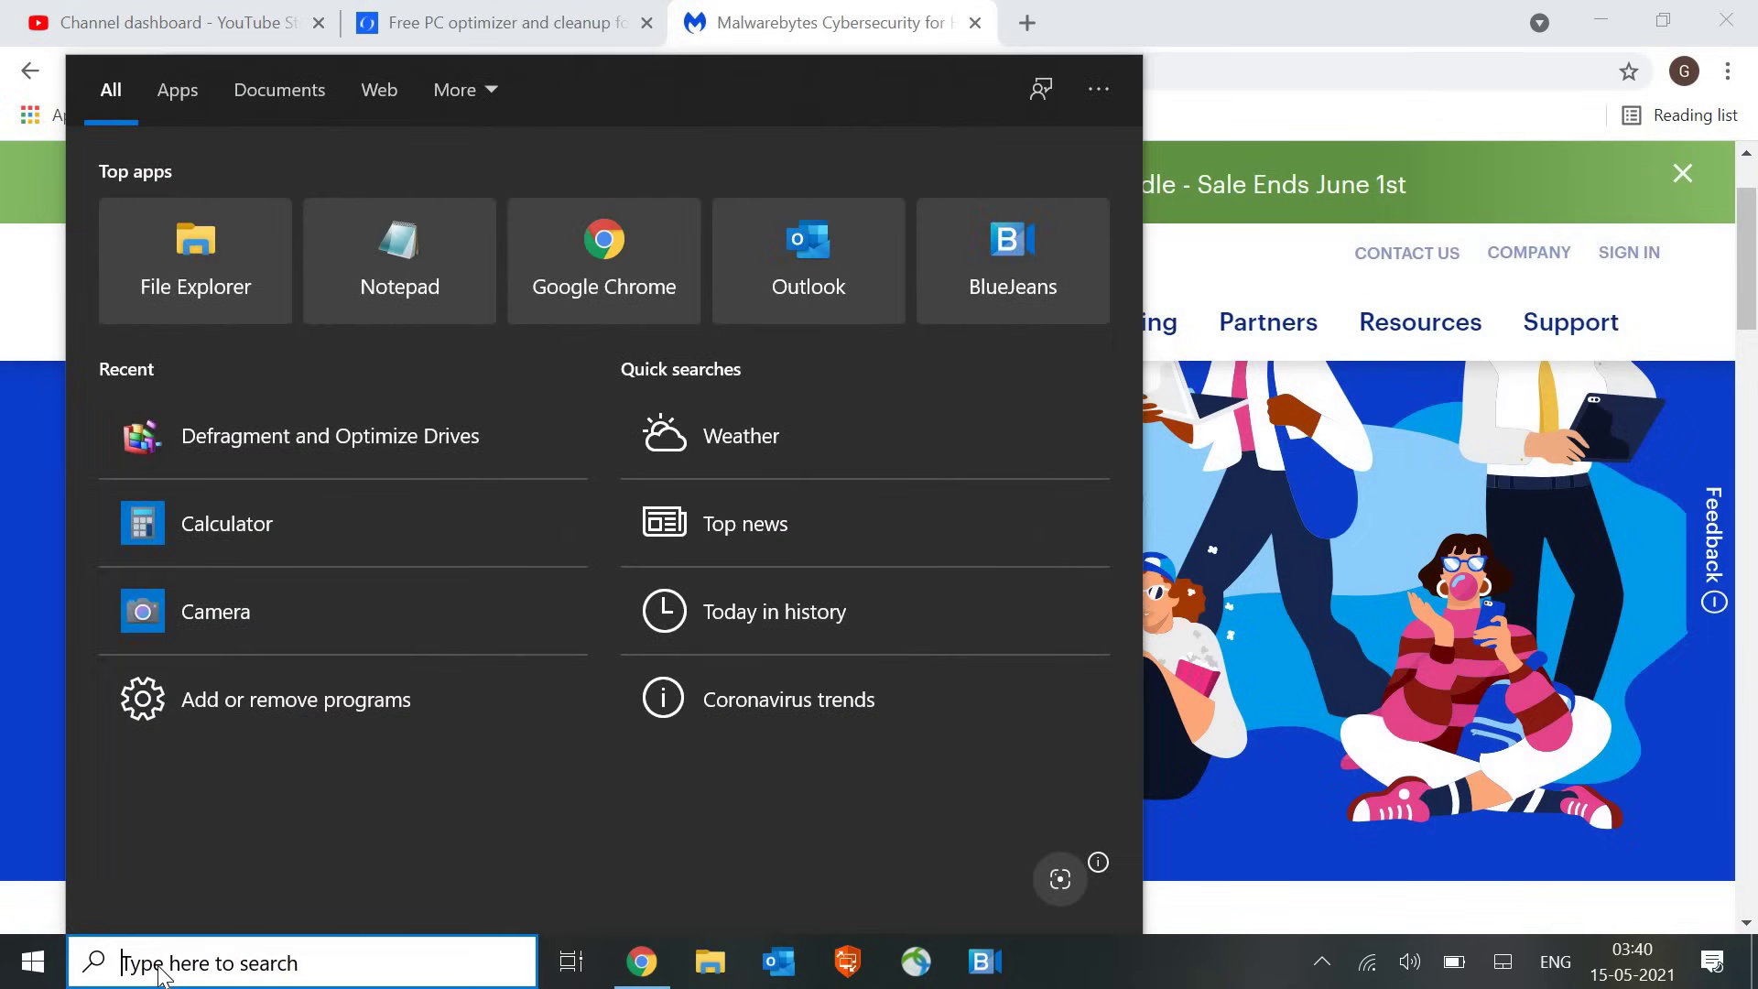
pyautogui.write('add')
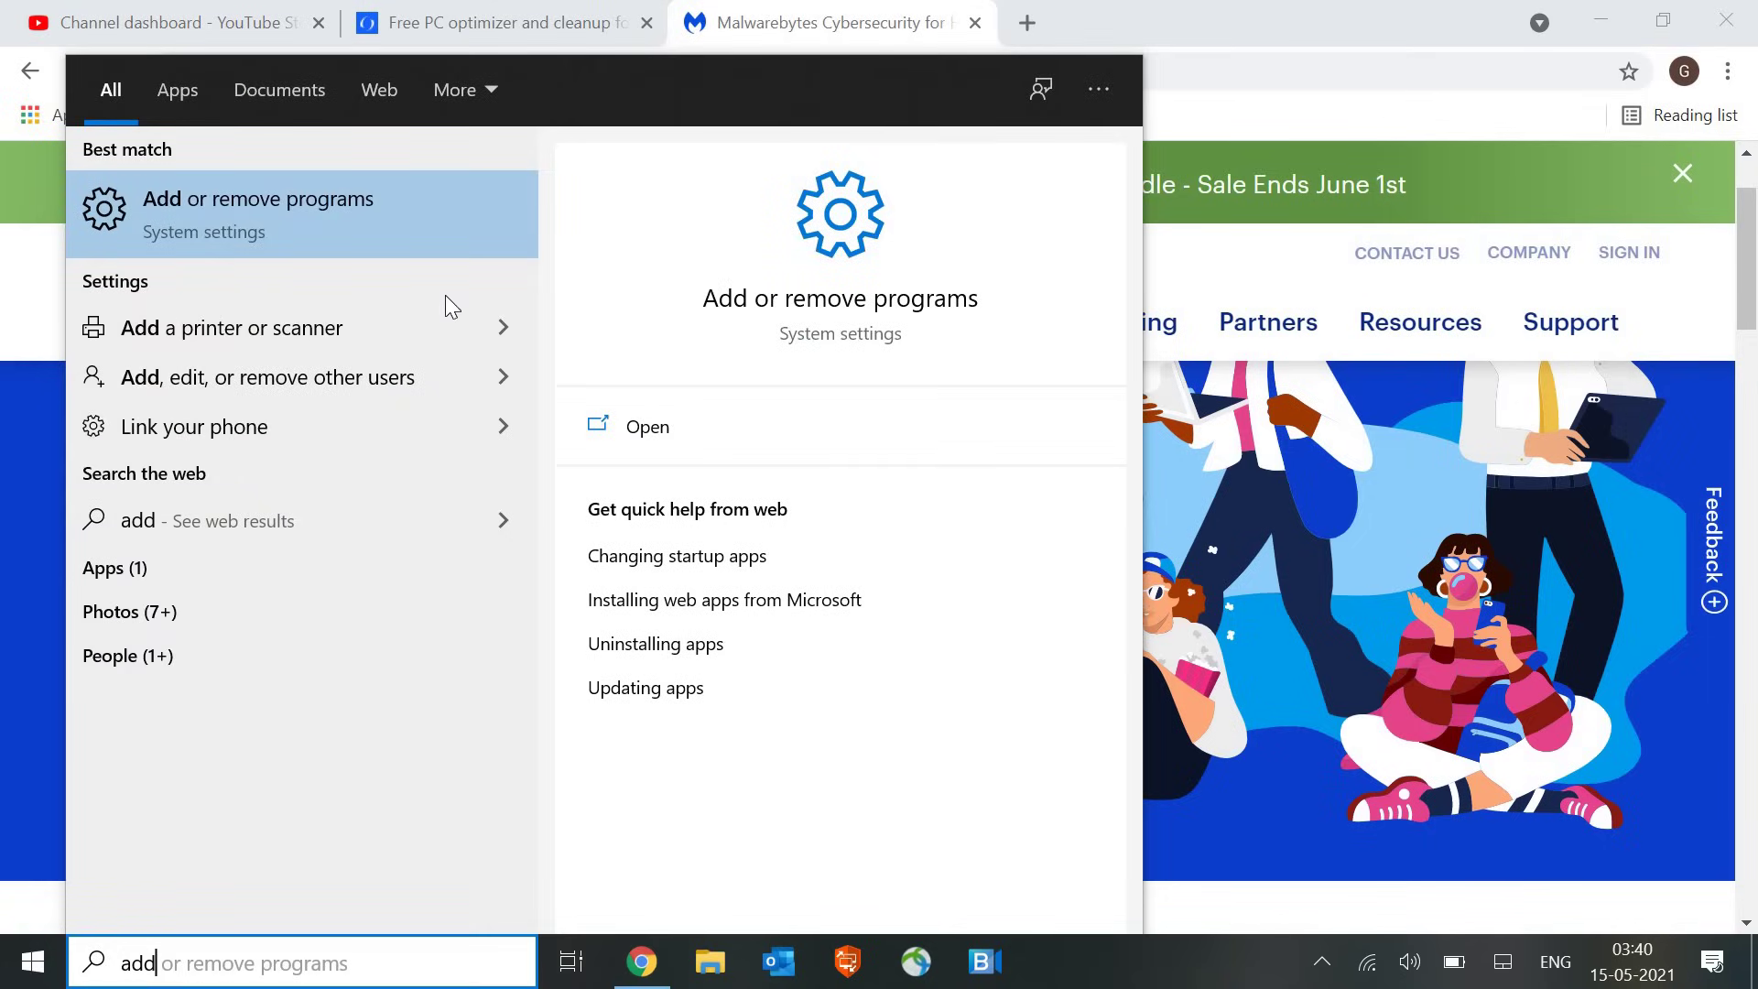
pyautogui.click(958, 428)
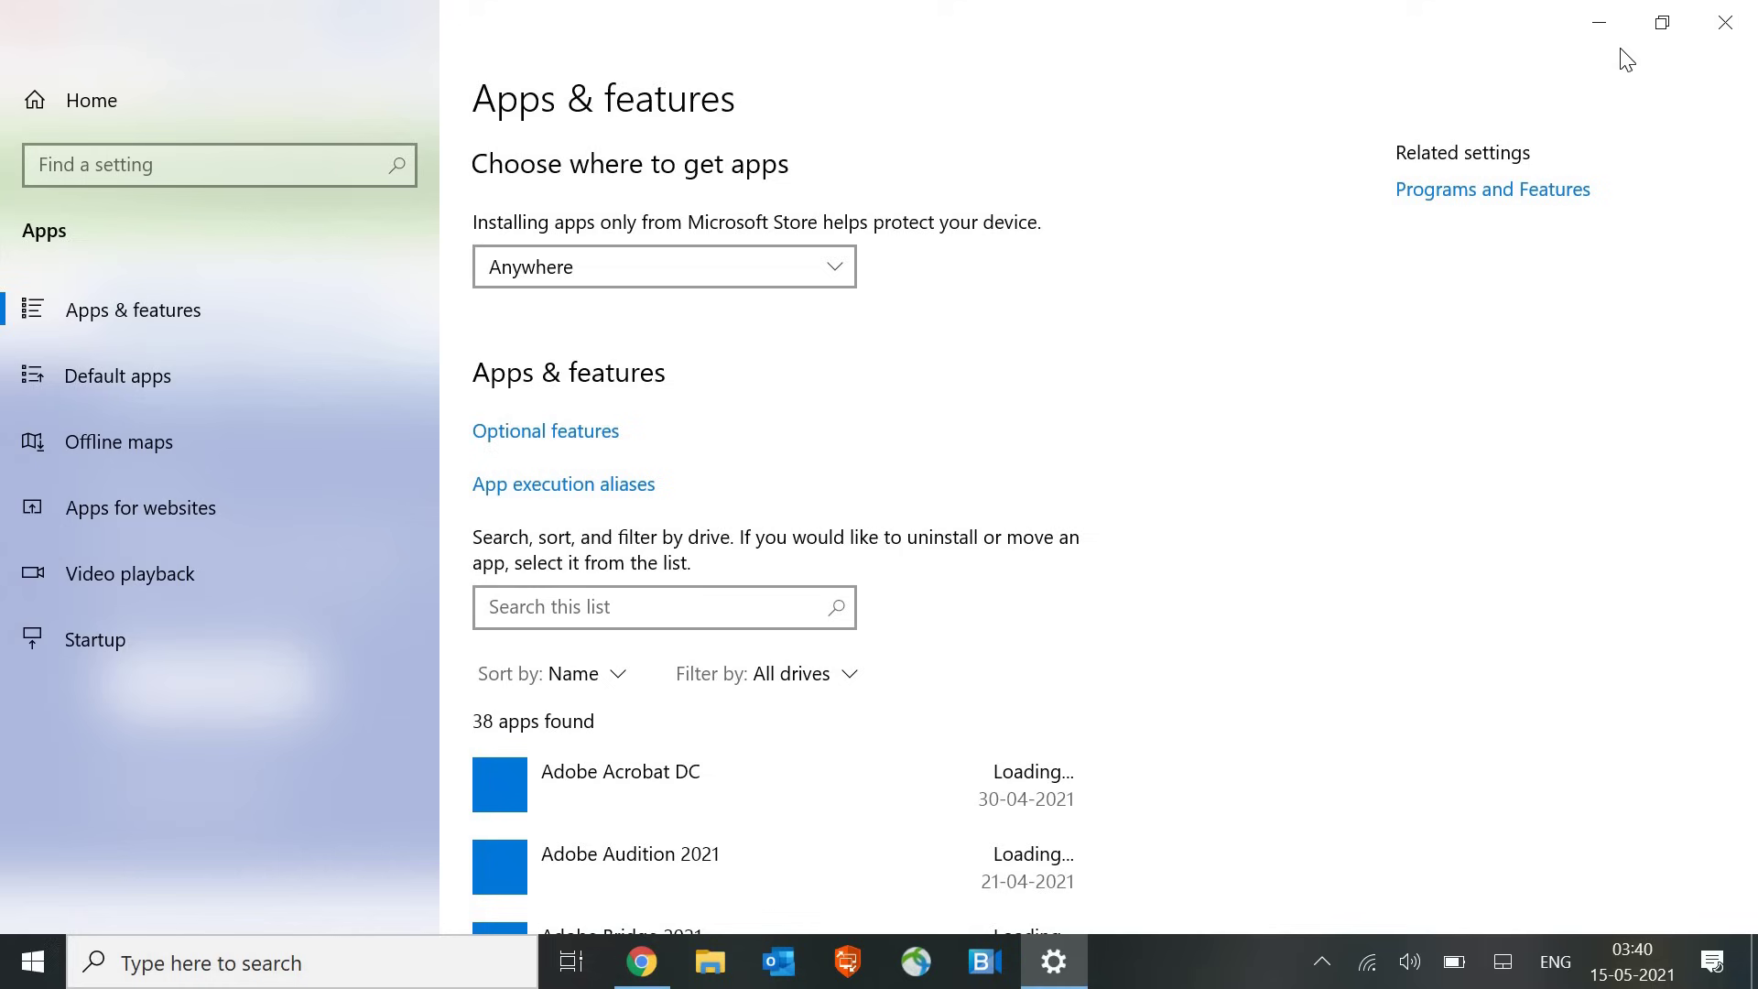
pyautogui.click(1600, 22)
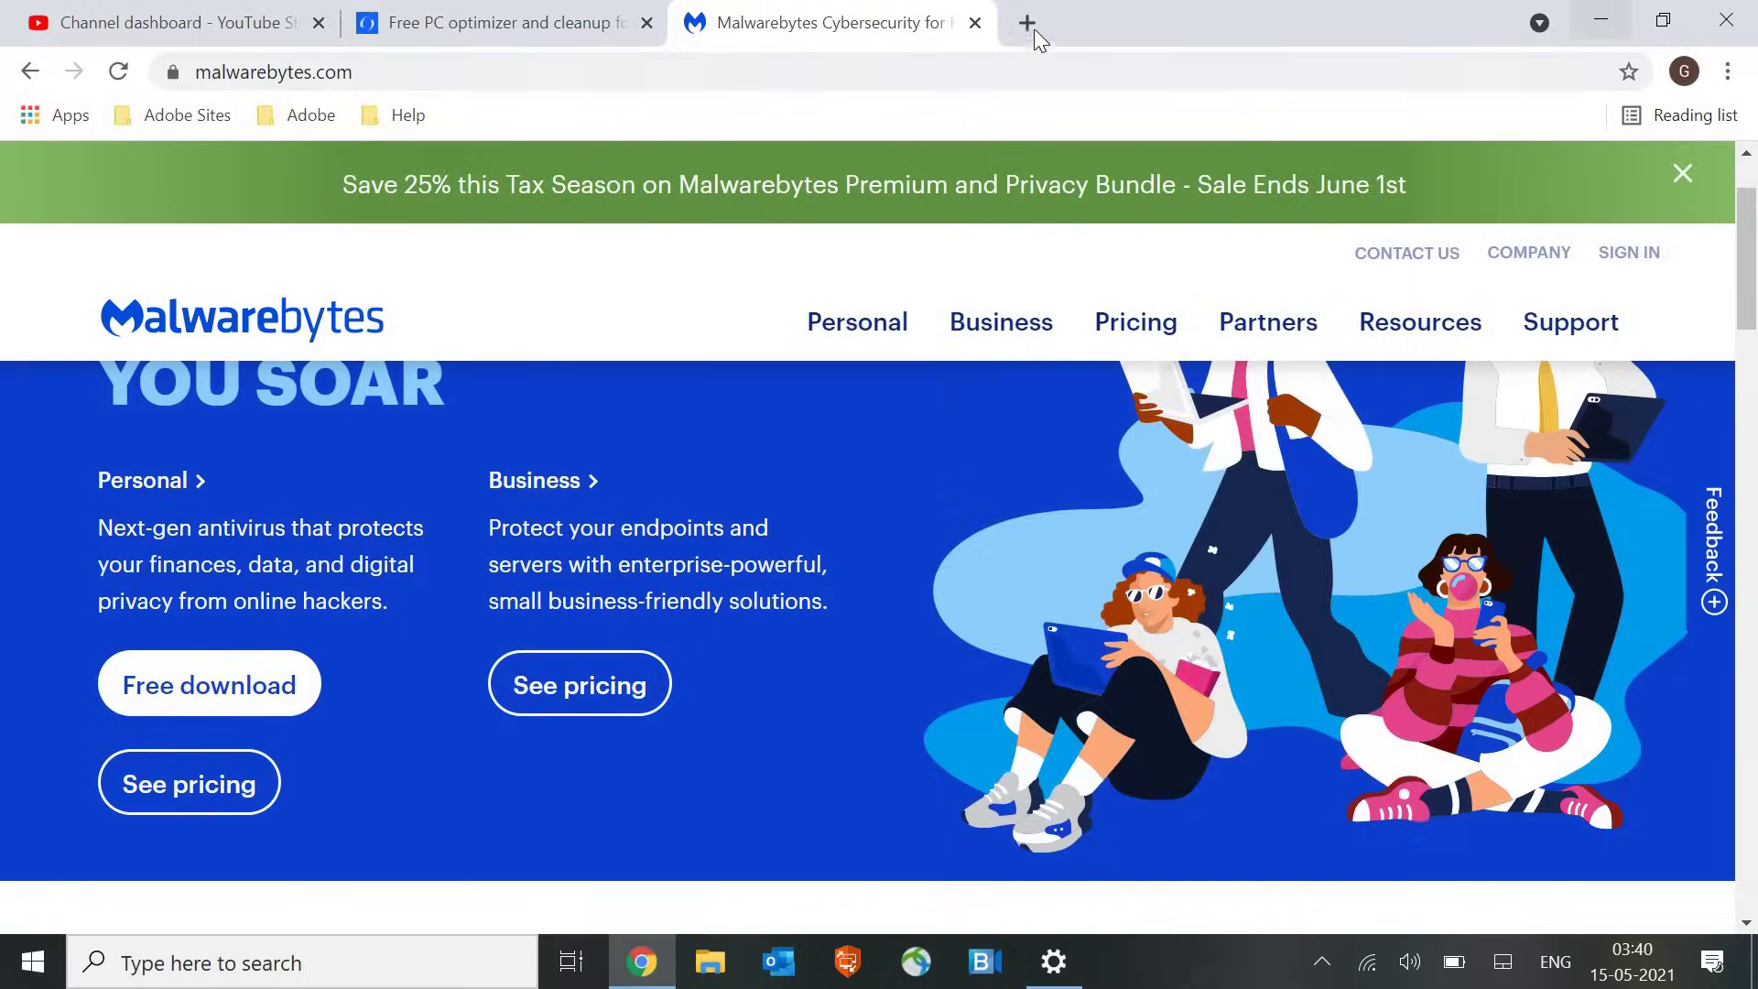
pyautogui.hotkey('ctrl', 't')
# Run a Google search for 'superantispyware' by picking it from the 'super' suggestions
pyautogui.click(992, 70)
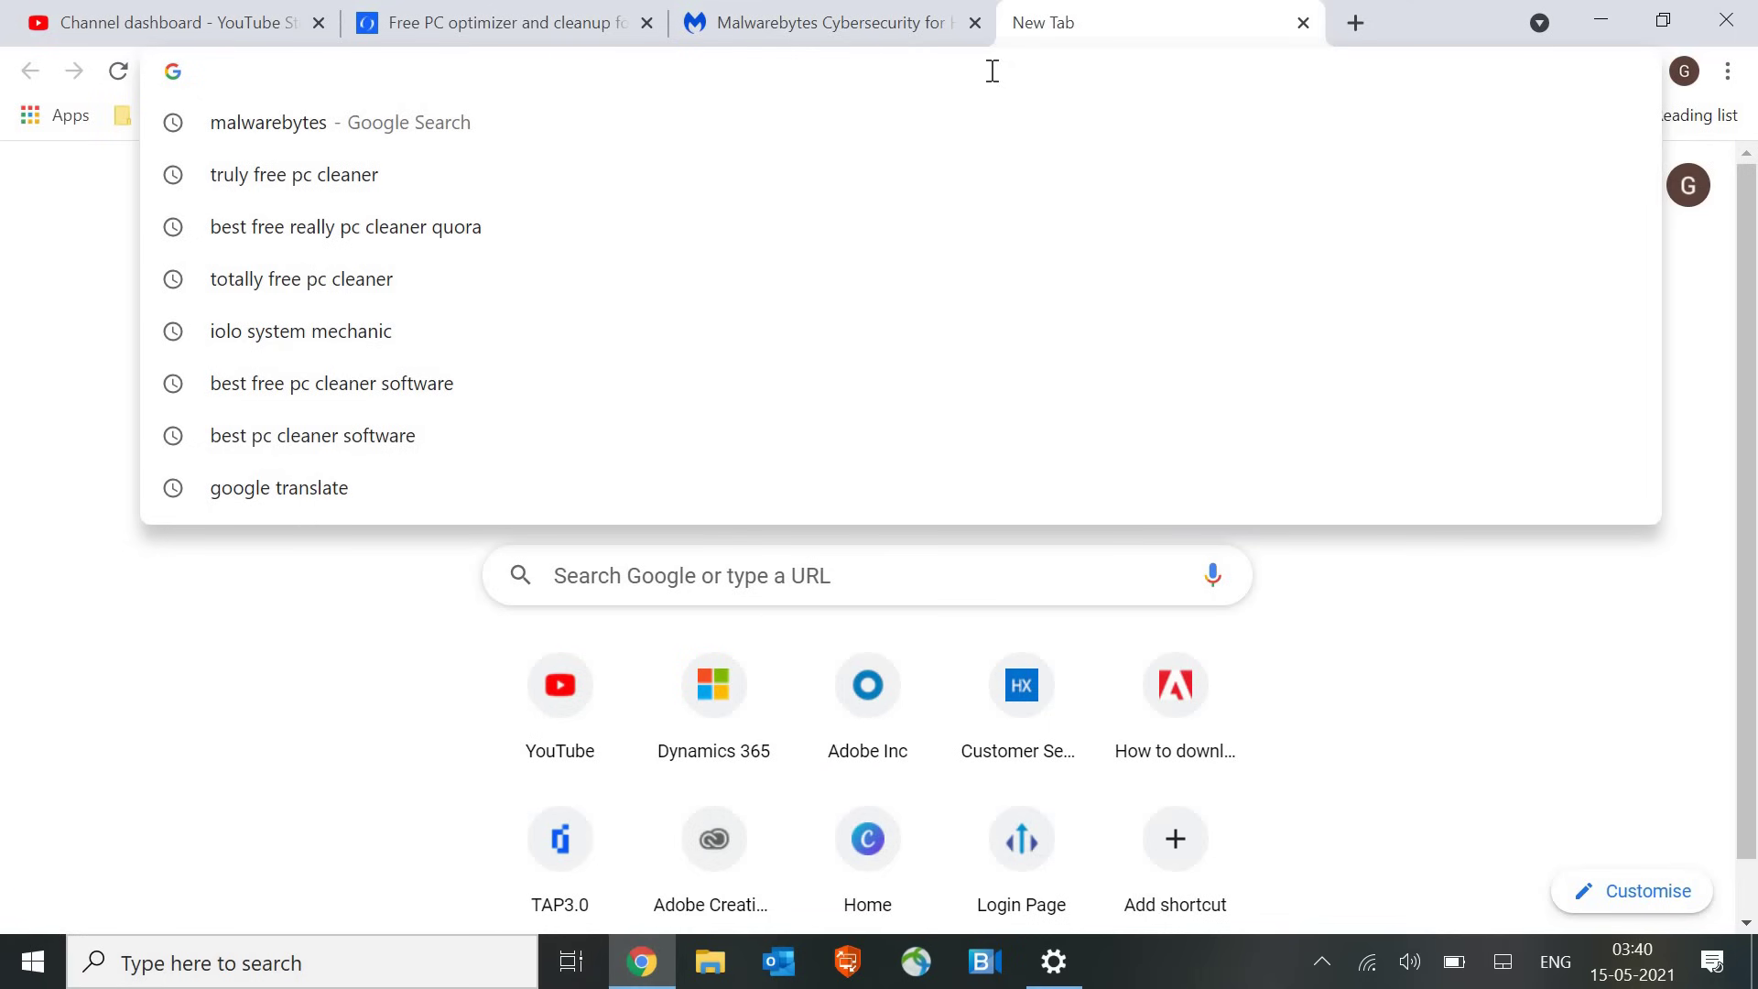
pyautogui.write('sup')
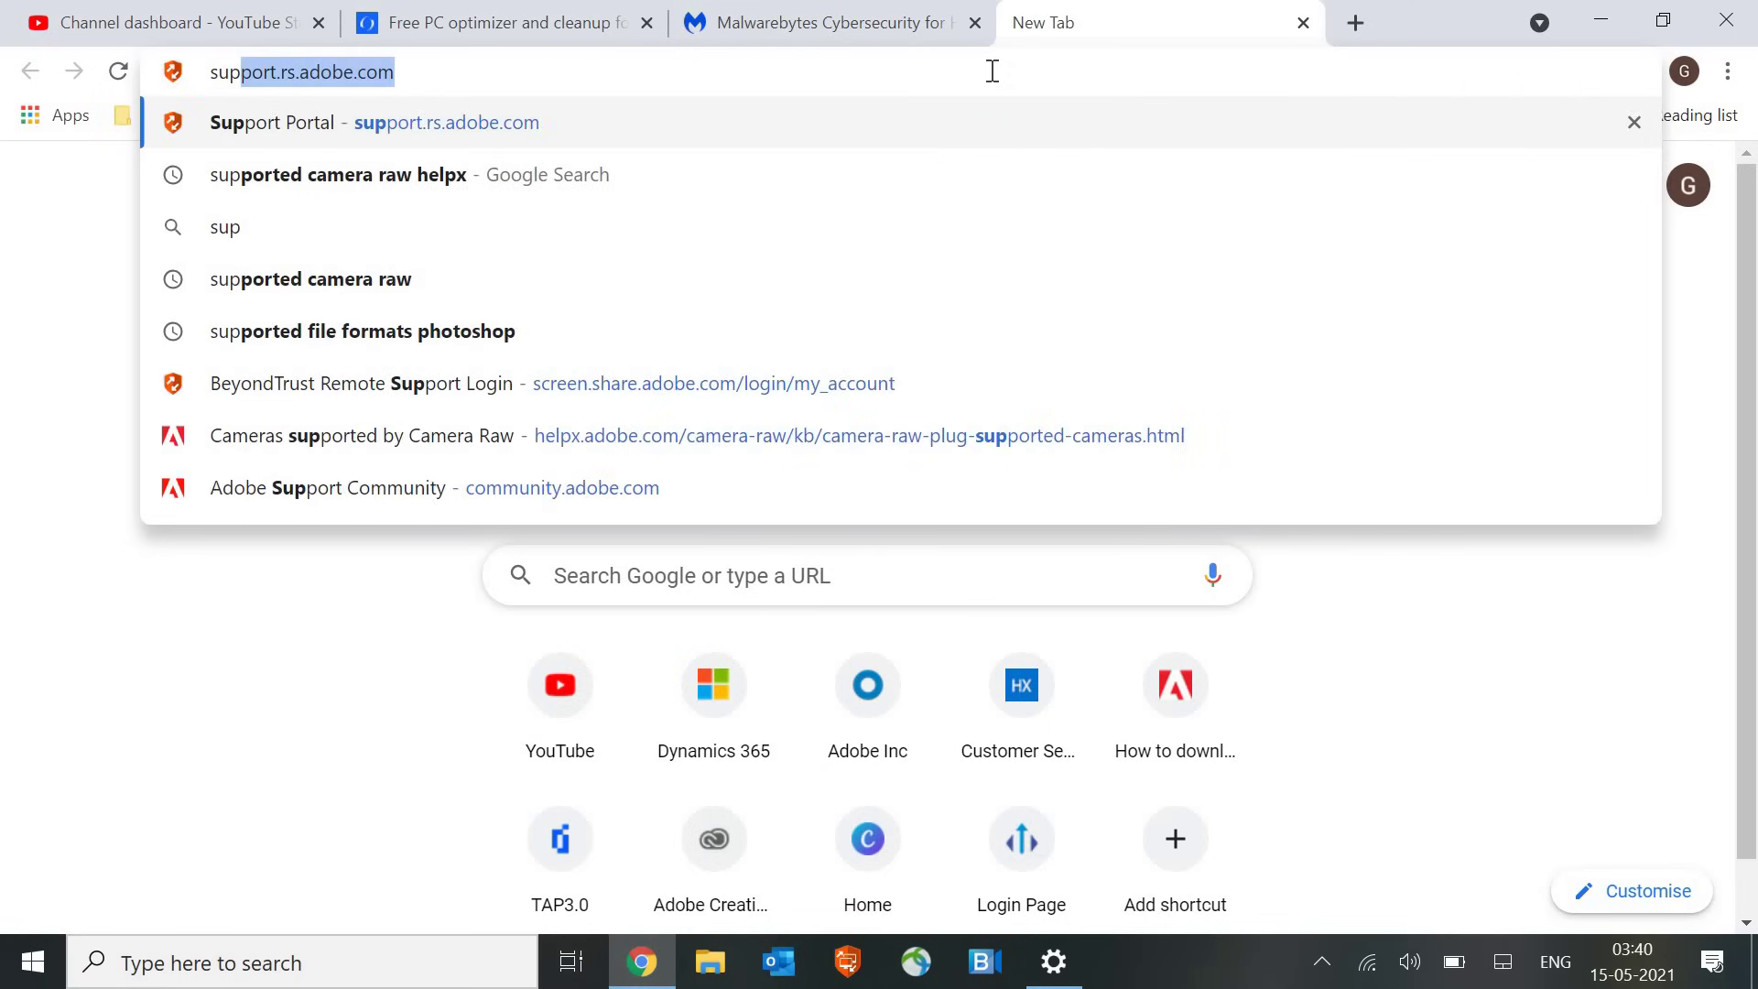
pyautogui.write('er')
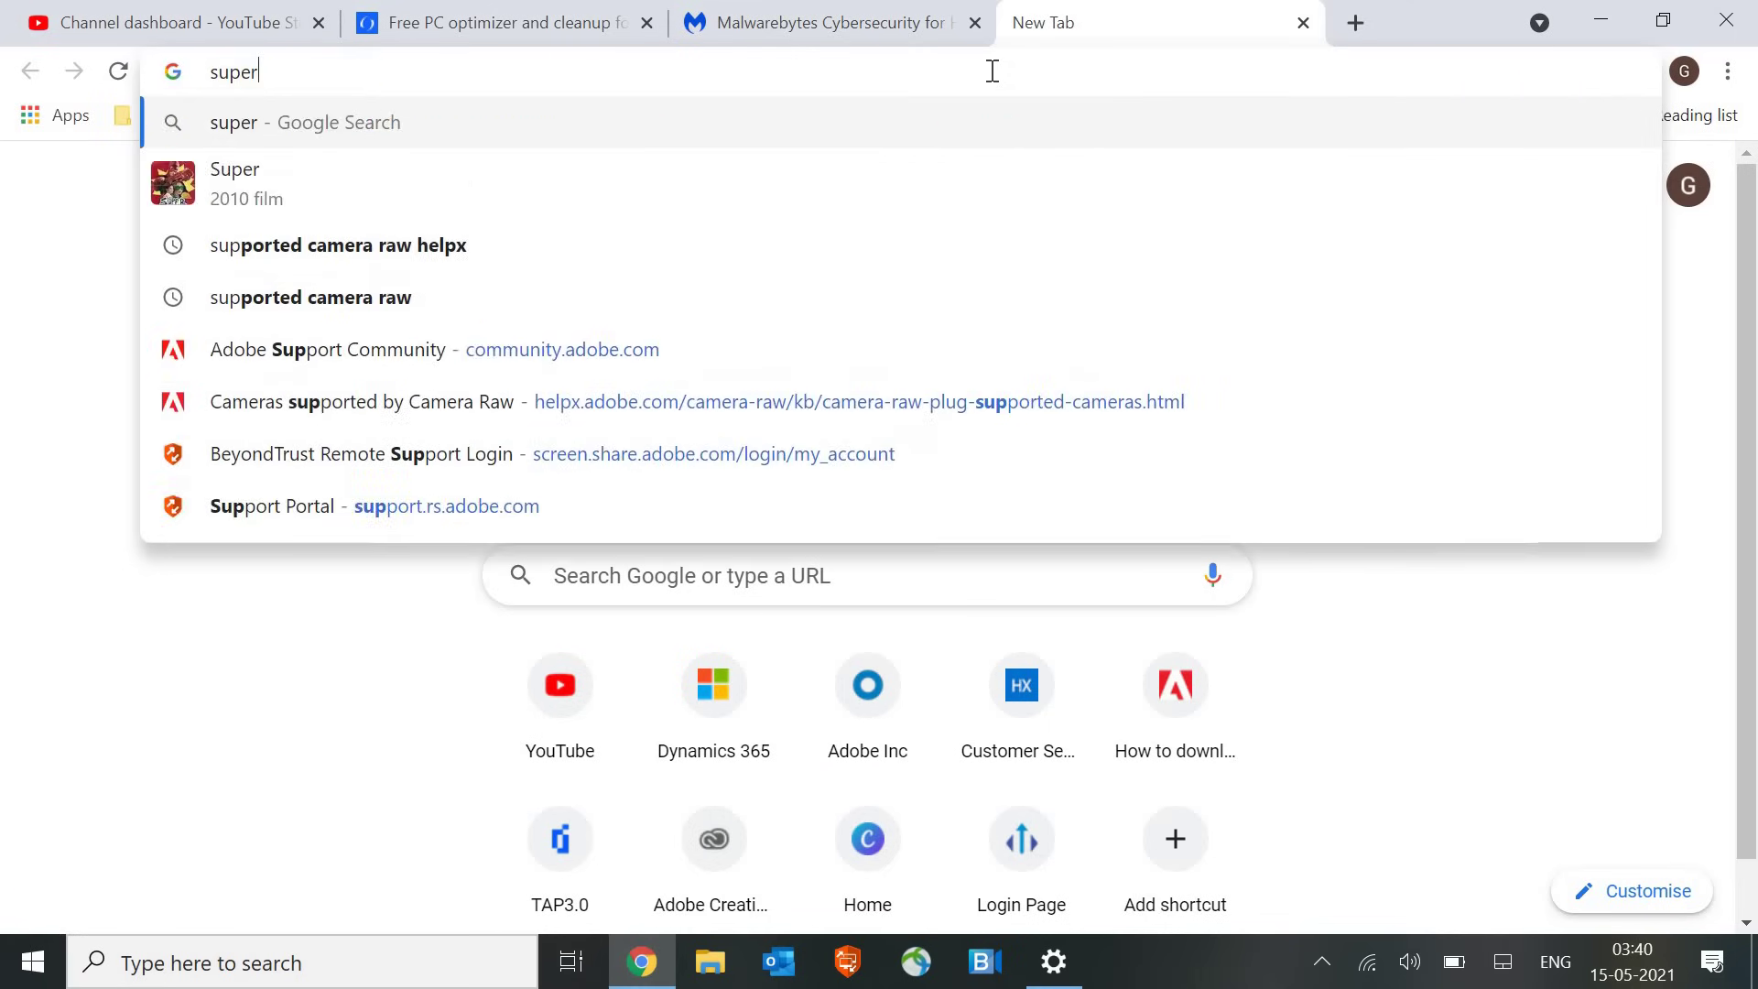
pyautogui.press('Down')
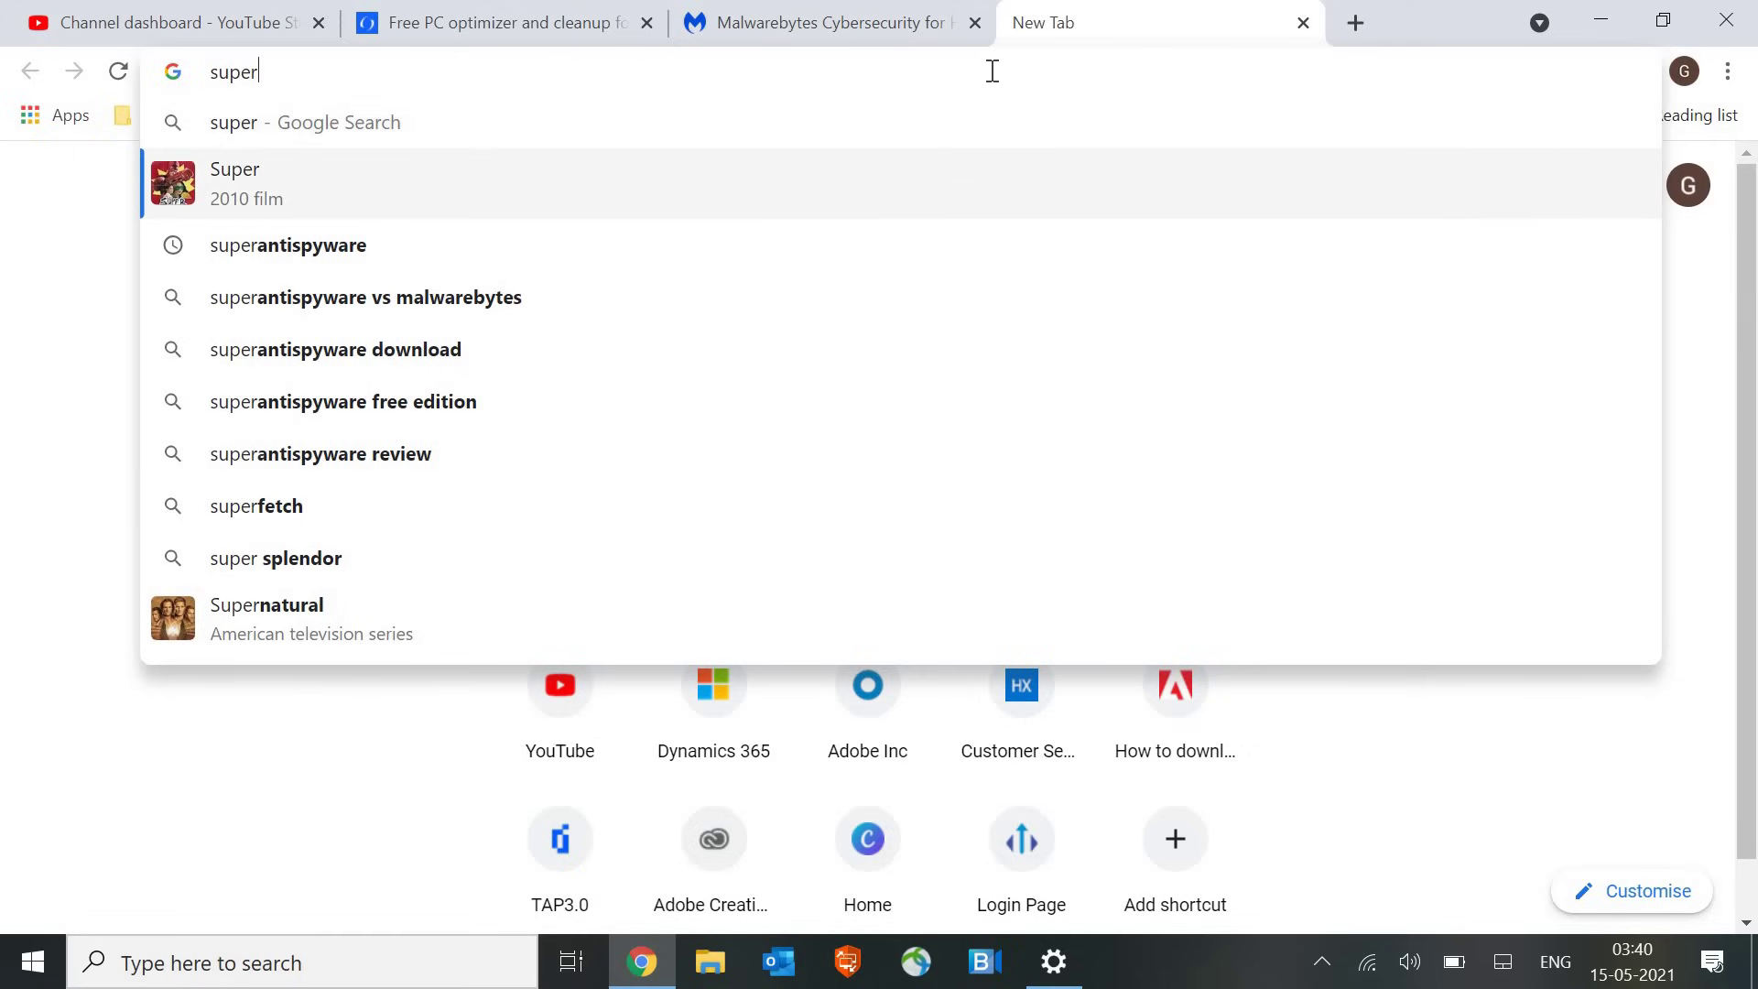
pyautogui.press('Down')
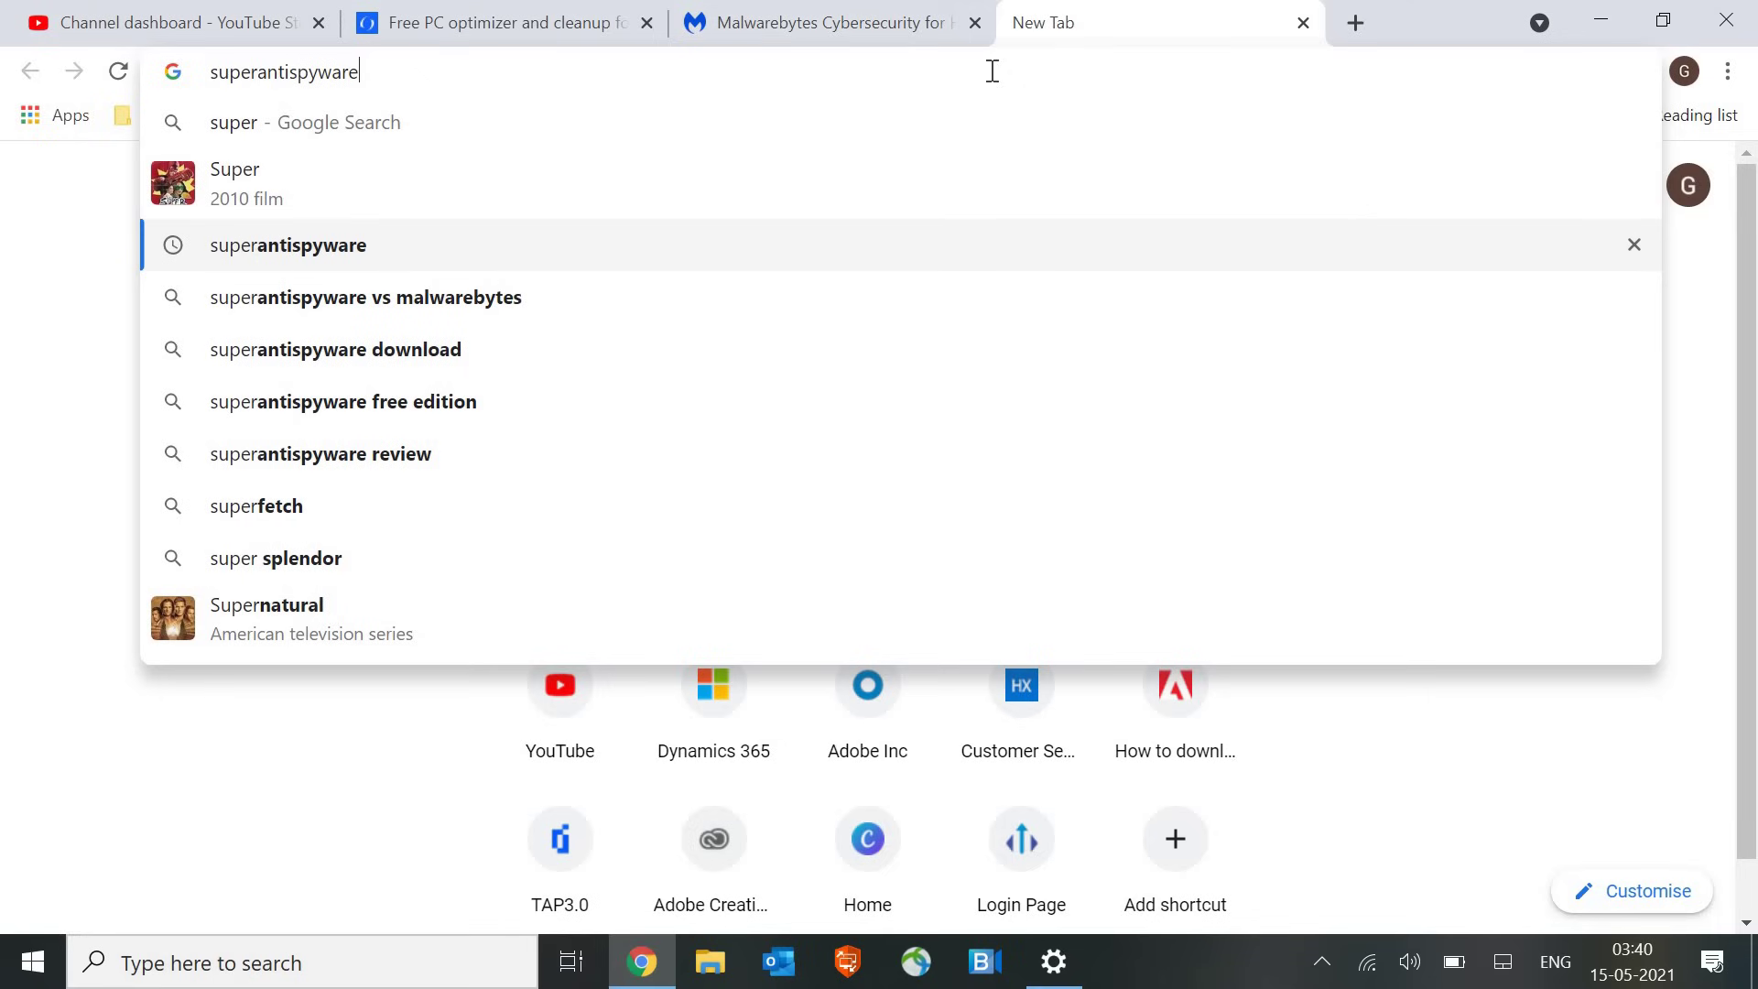
pyautogui.press('Return')
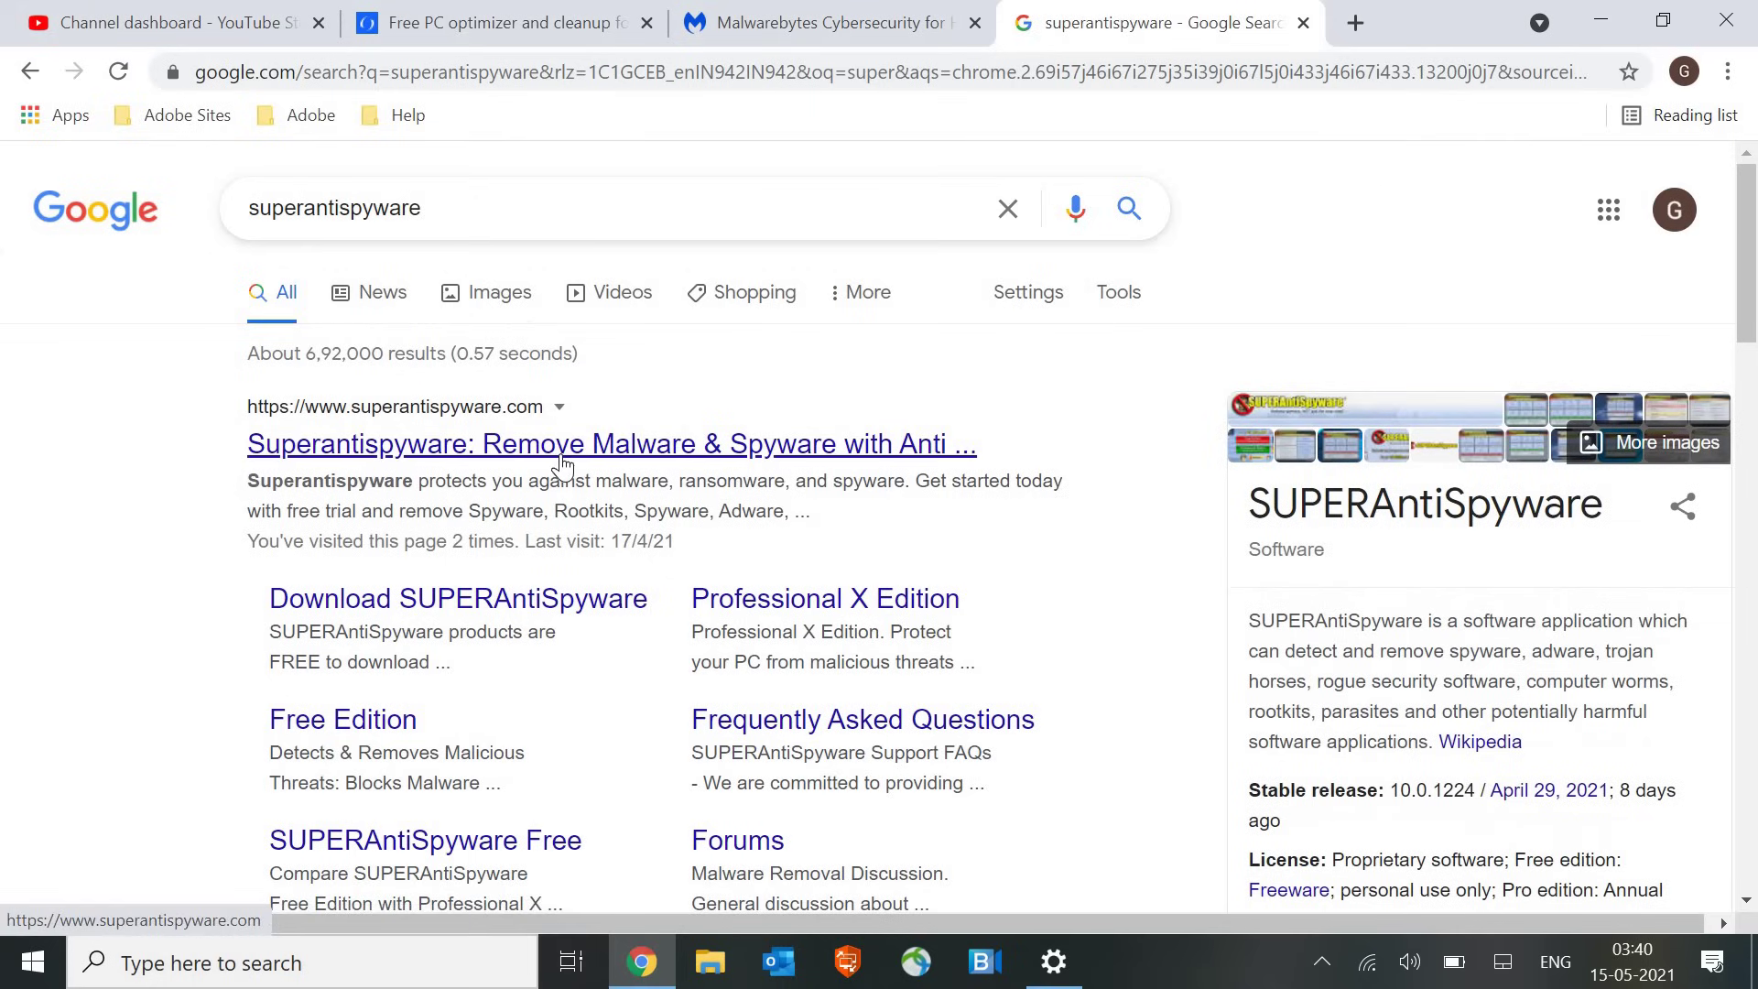
# Open the superantispyware.com result and scroll down to its Download Free Edition offer
pyautogui.click(626, 453)
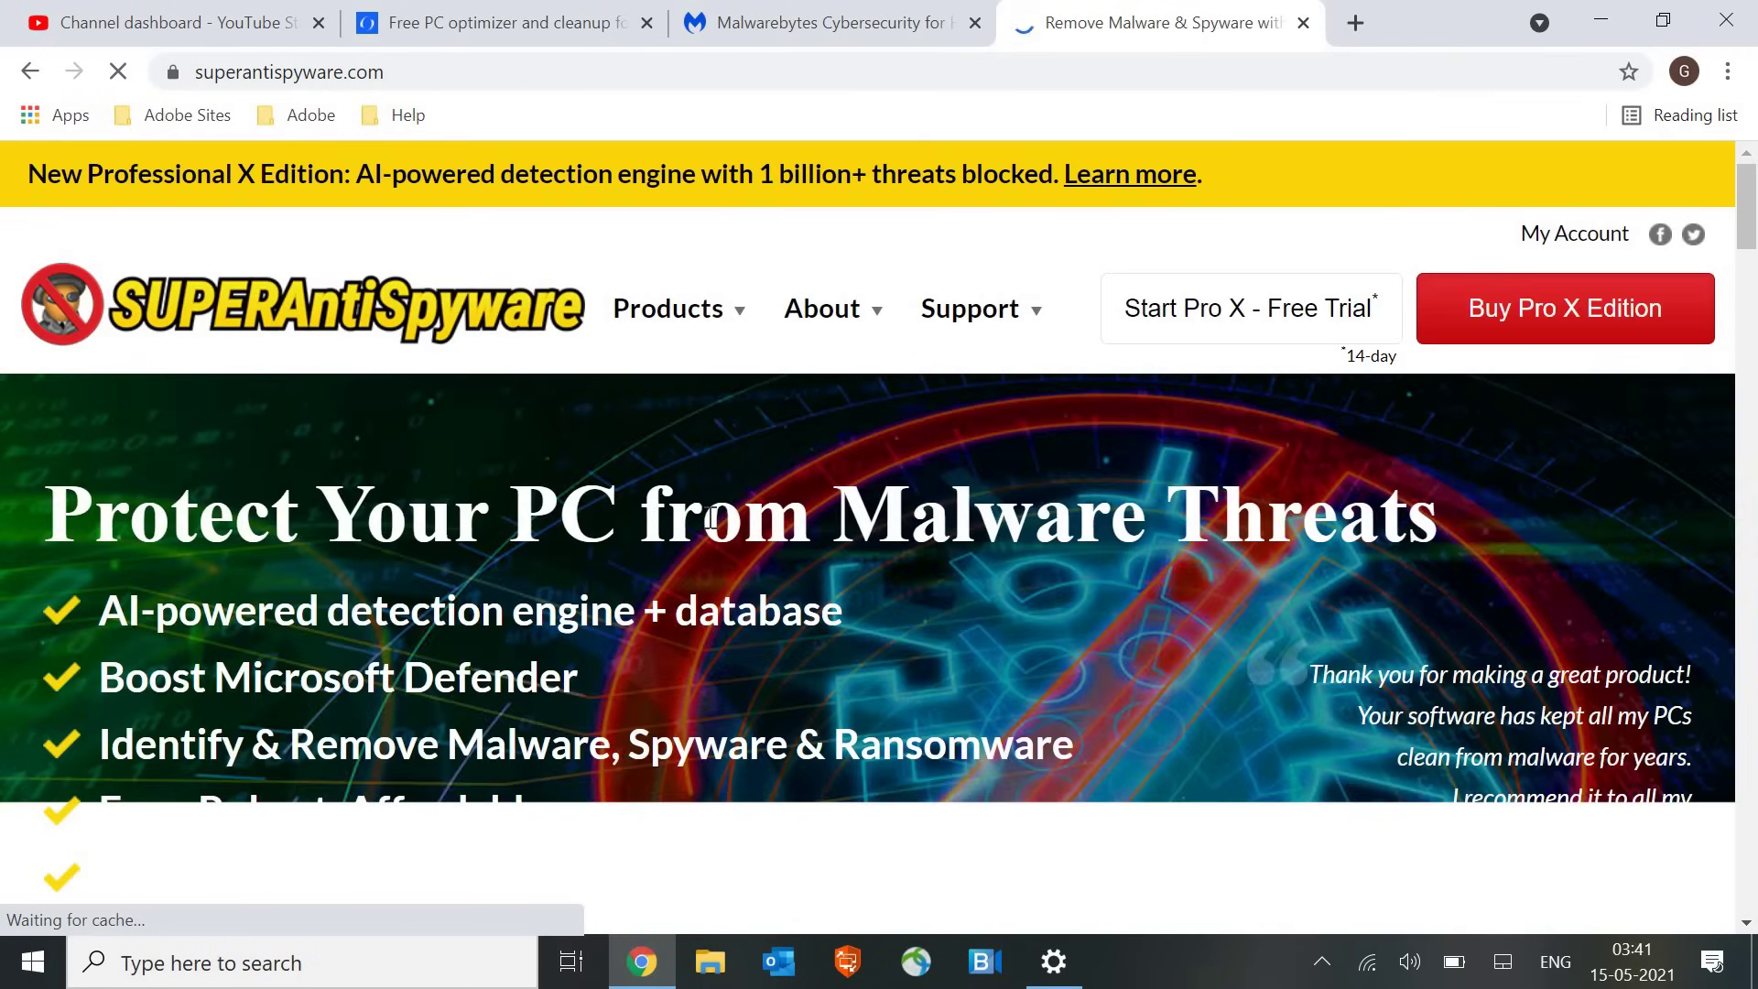
pyautogui.scroll(-4, 714, 518)
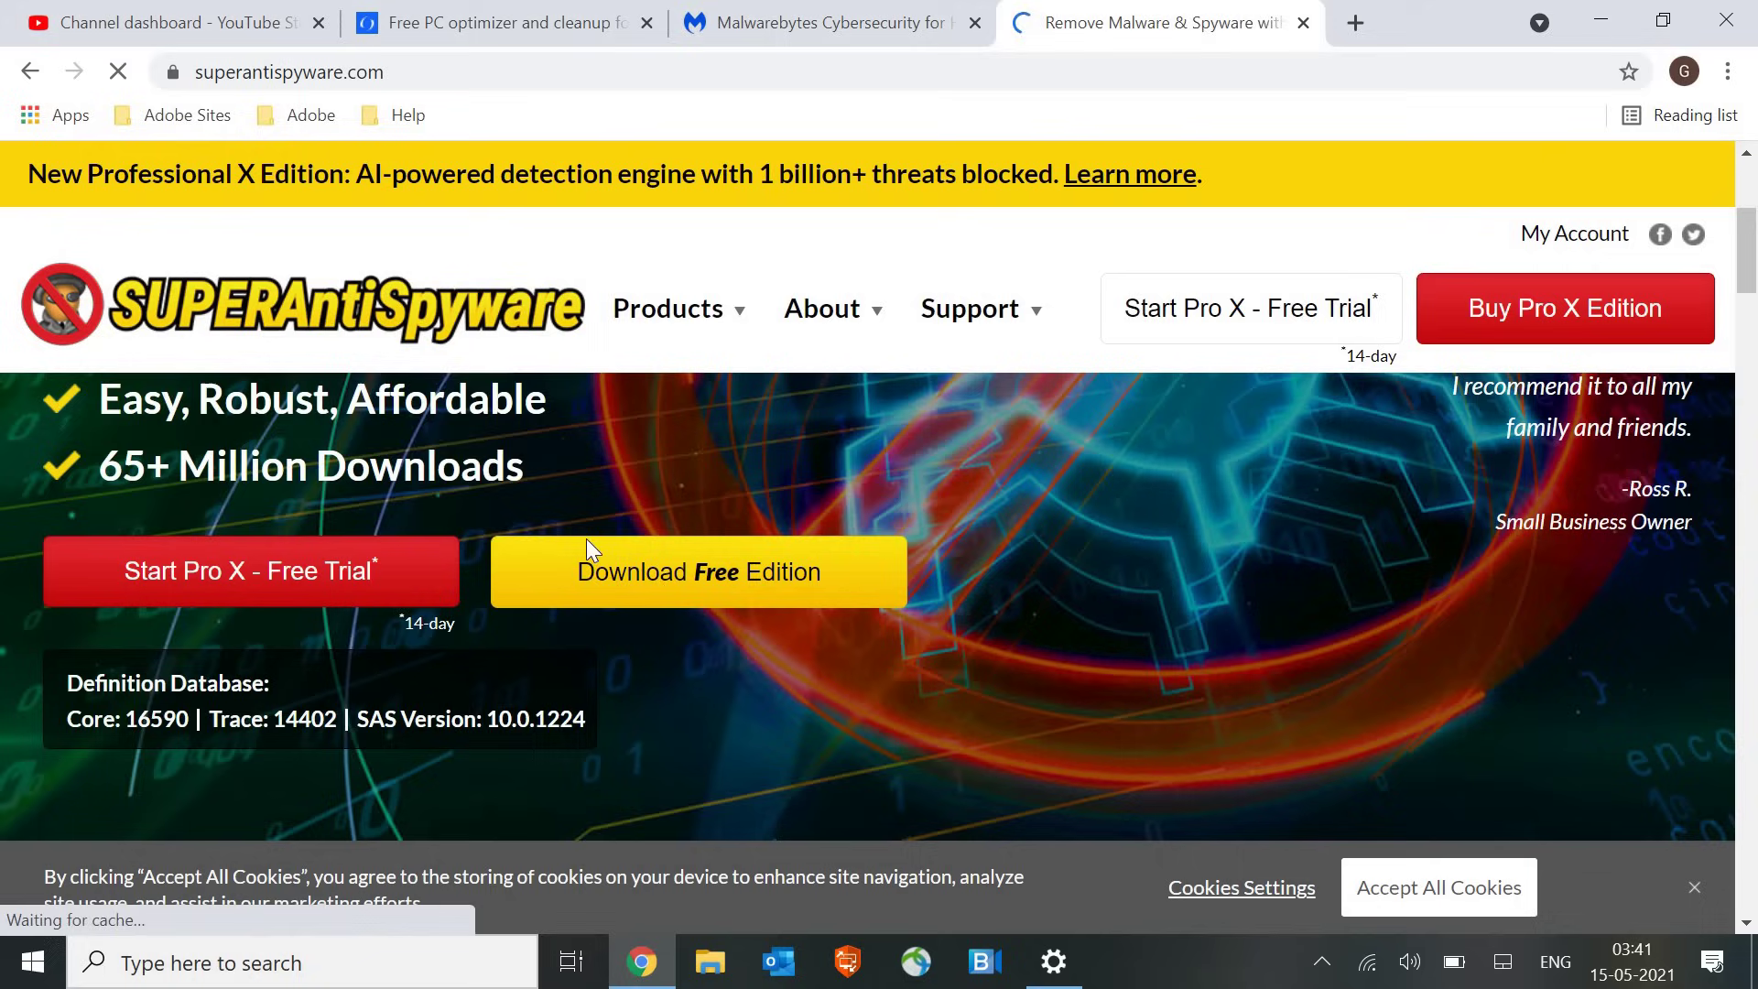